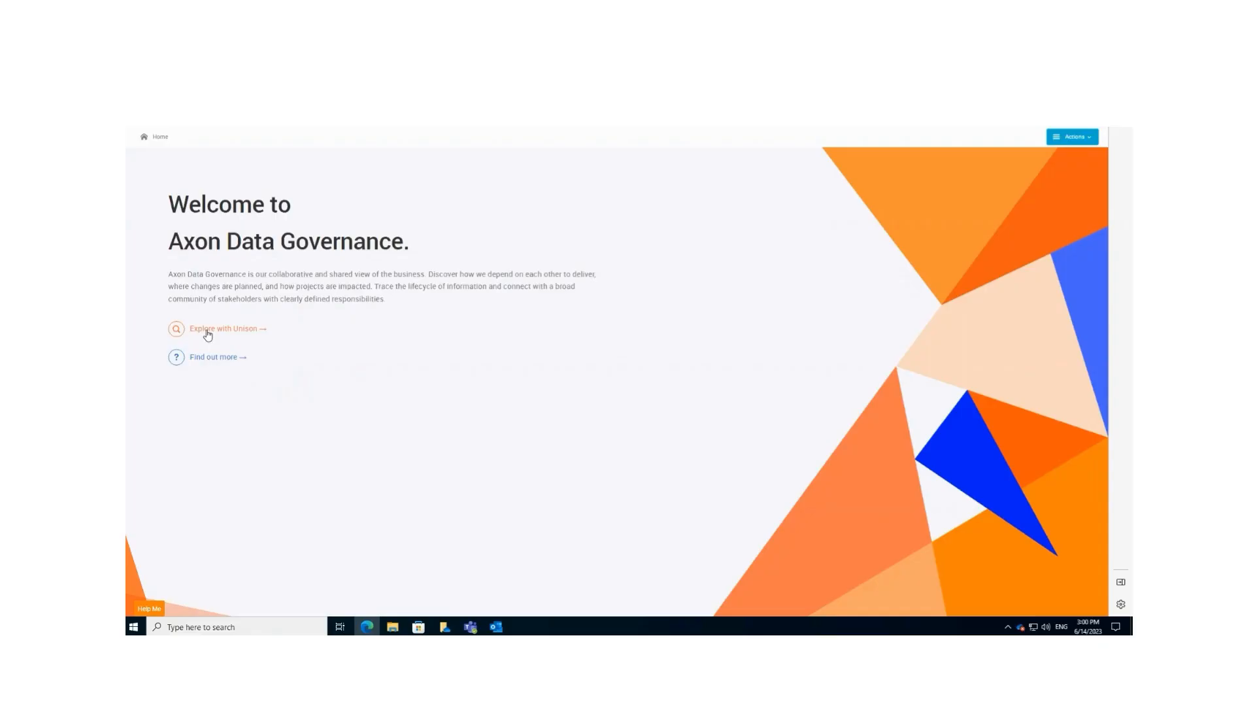
- Export the glossary list grid to an Excel file
click(207, 334)
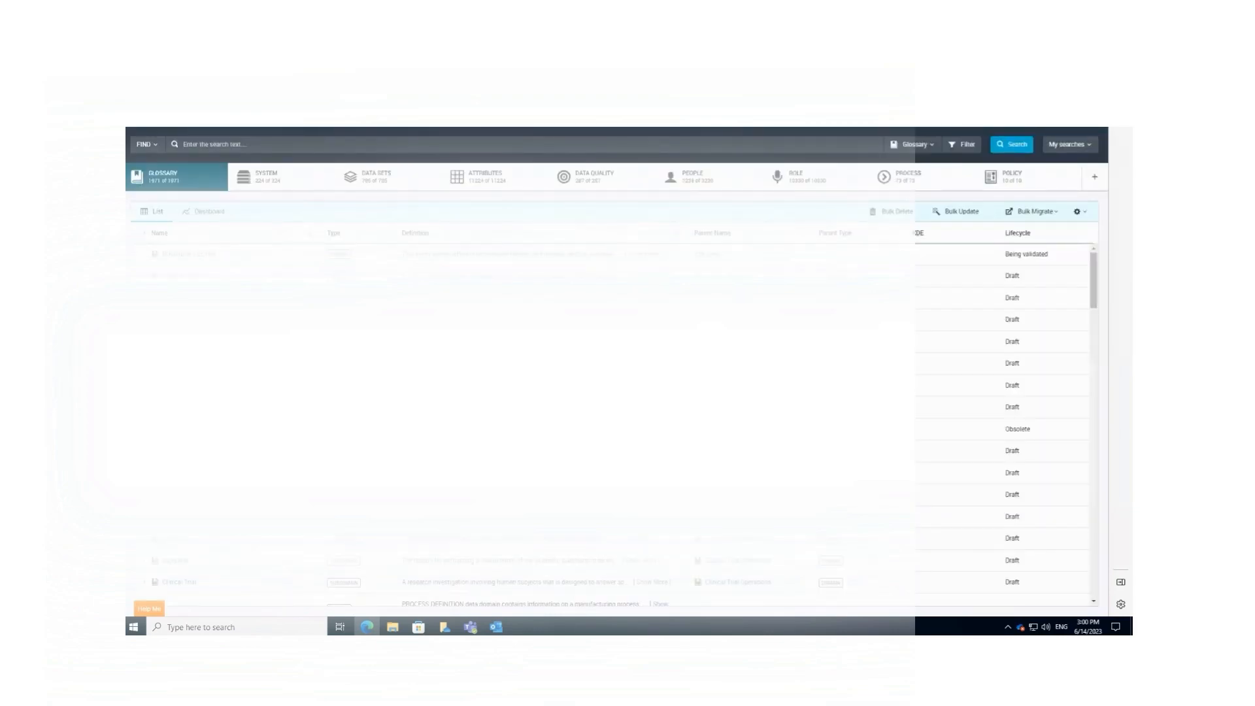
click(1077, 213)
mouse_move(1043, 257)
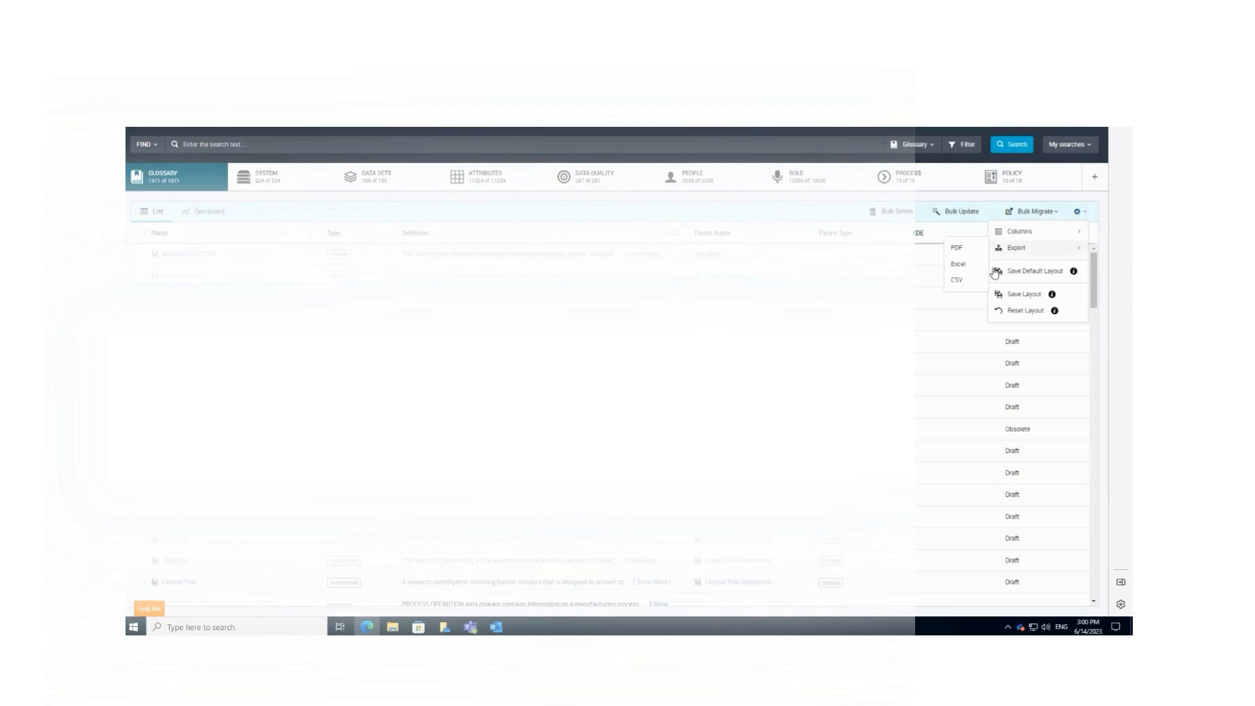
click(959, 265)
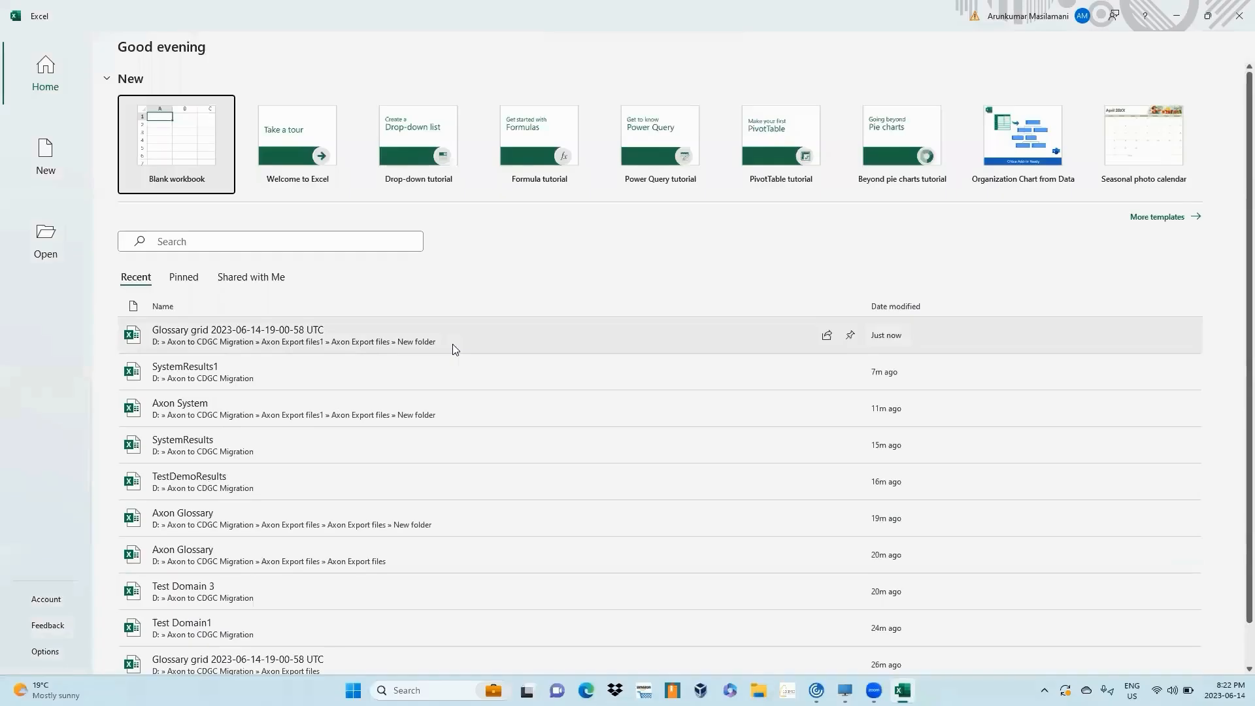
- Open the exported glossary spreadsheet to review its columns, then close it
click(452, 344)
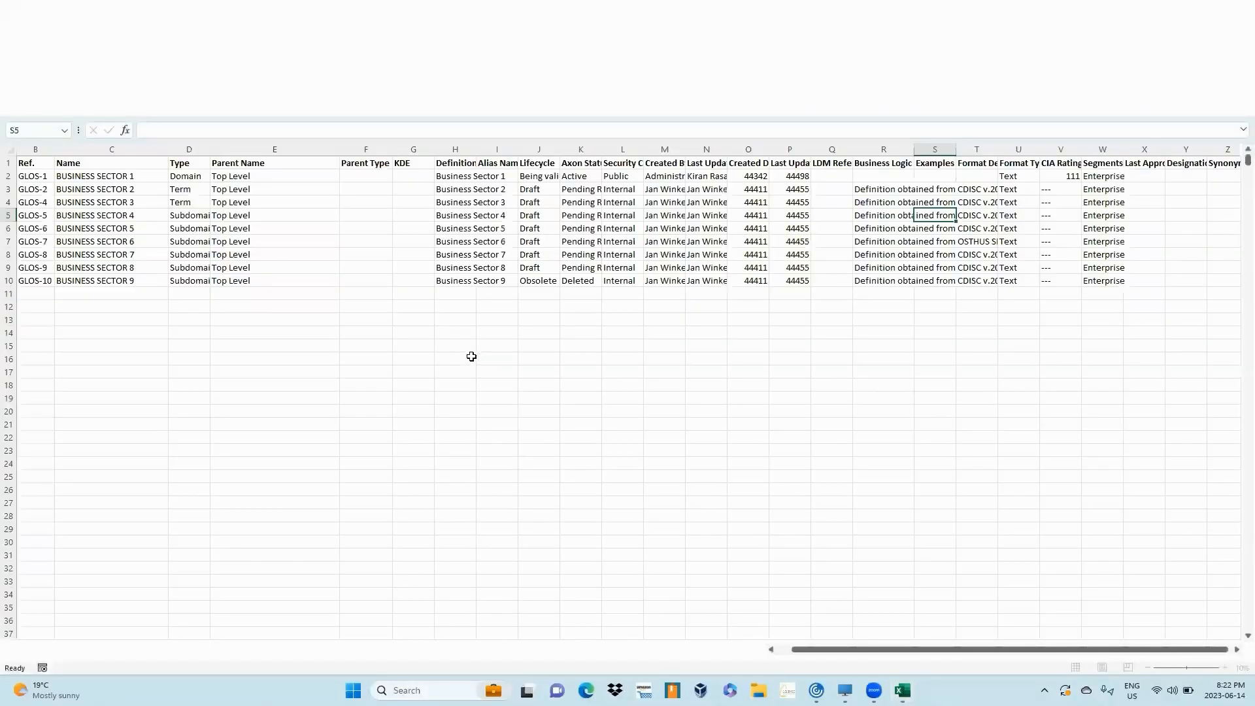
drag(810, 649, 732, 654)
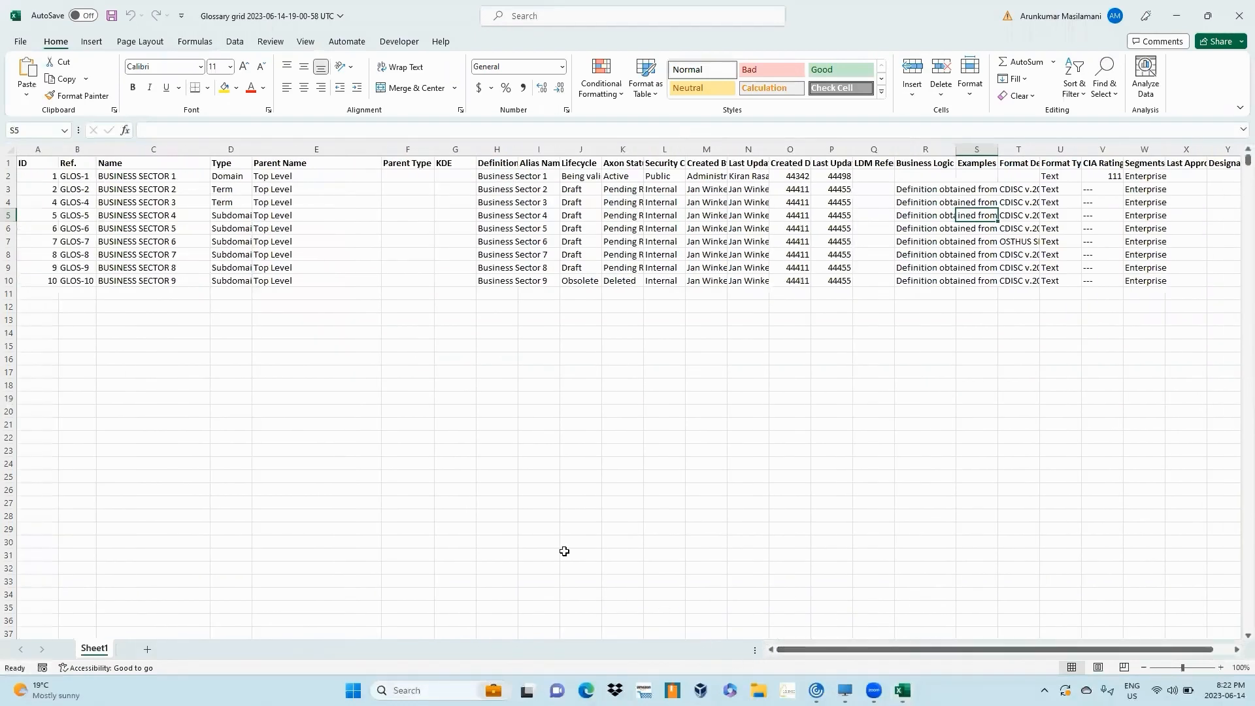
click(1238, 17)
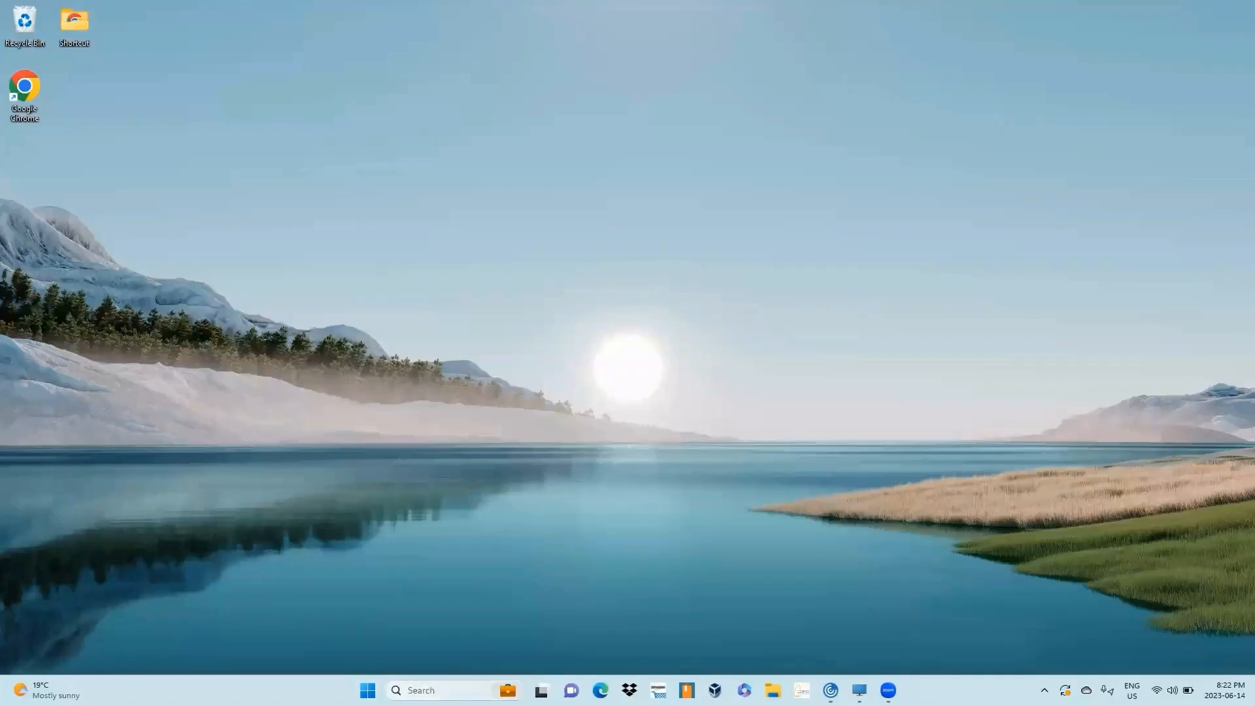
- Launch the Axon_to_CDGC_Migration app through Windows search
click(456, 690)
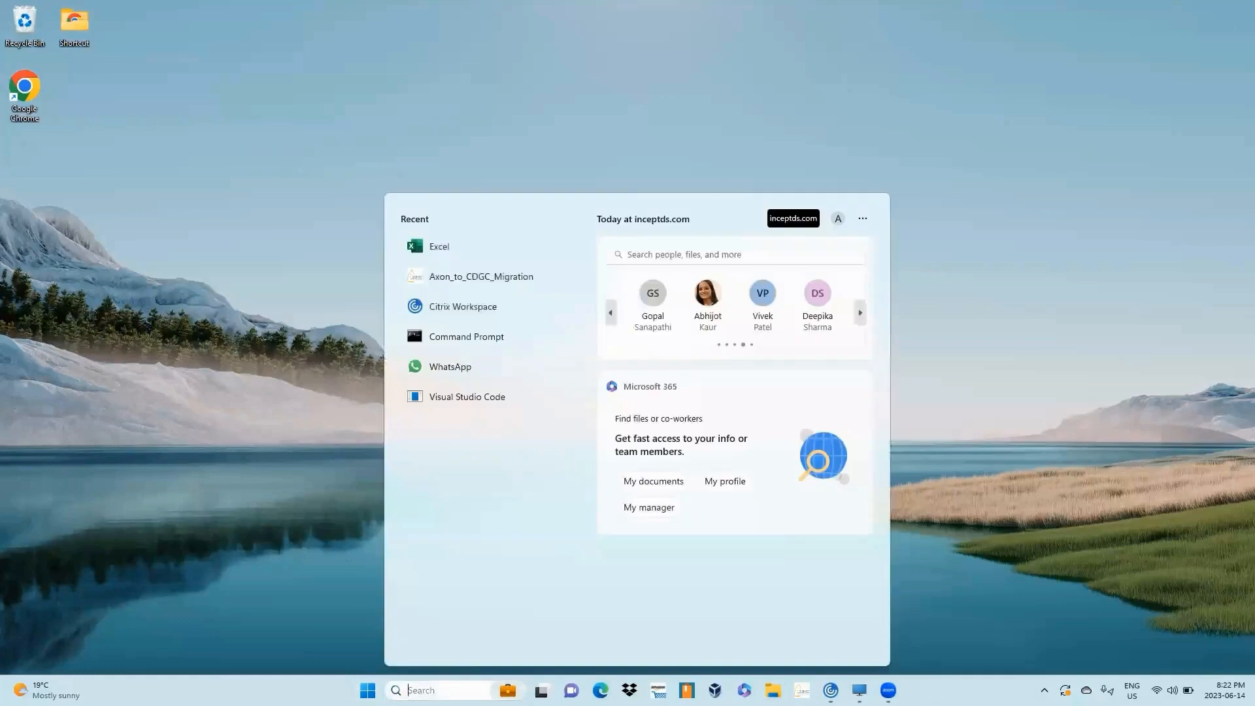
text(ax)
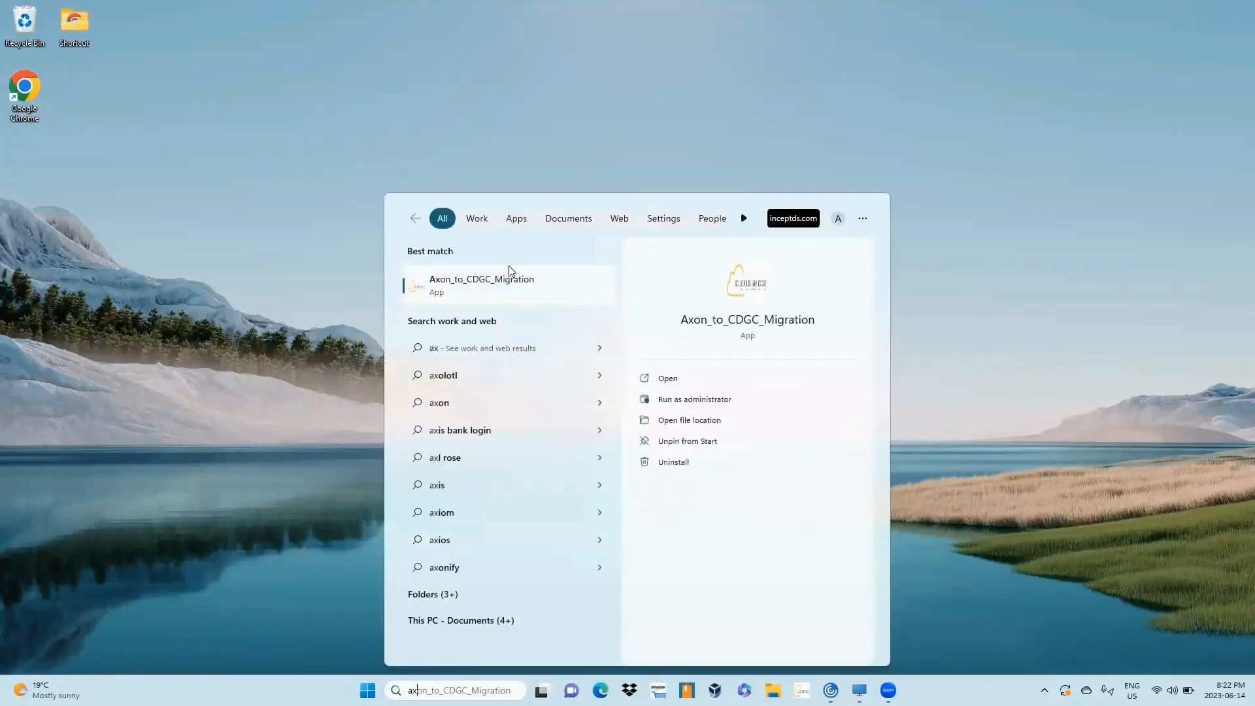
click(505, 288)
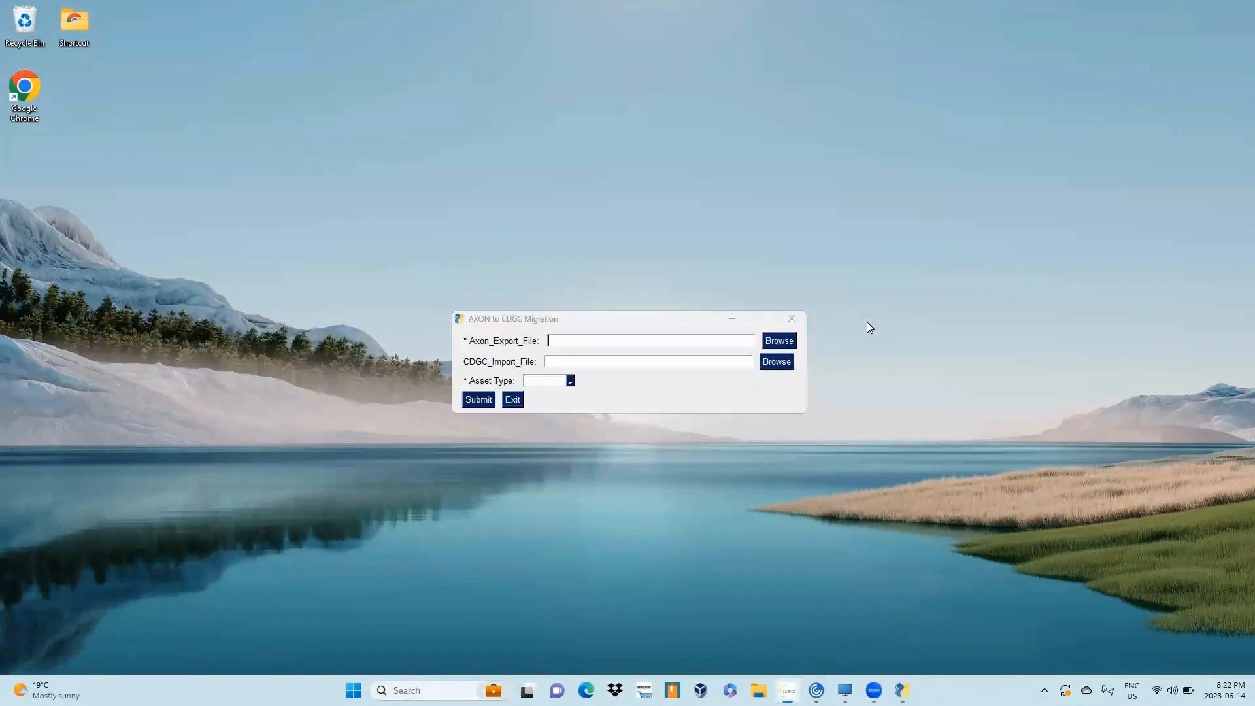
click(780, 341)
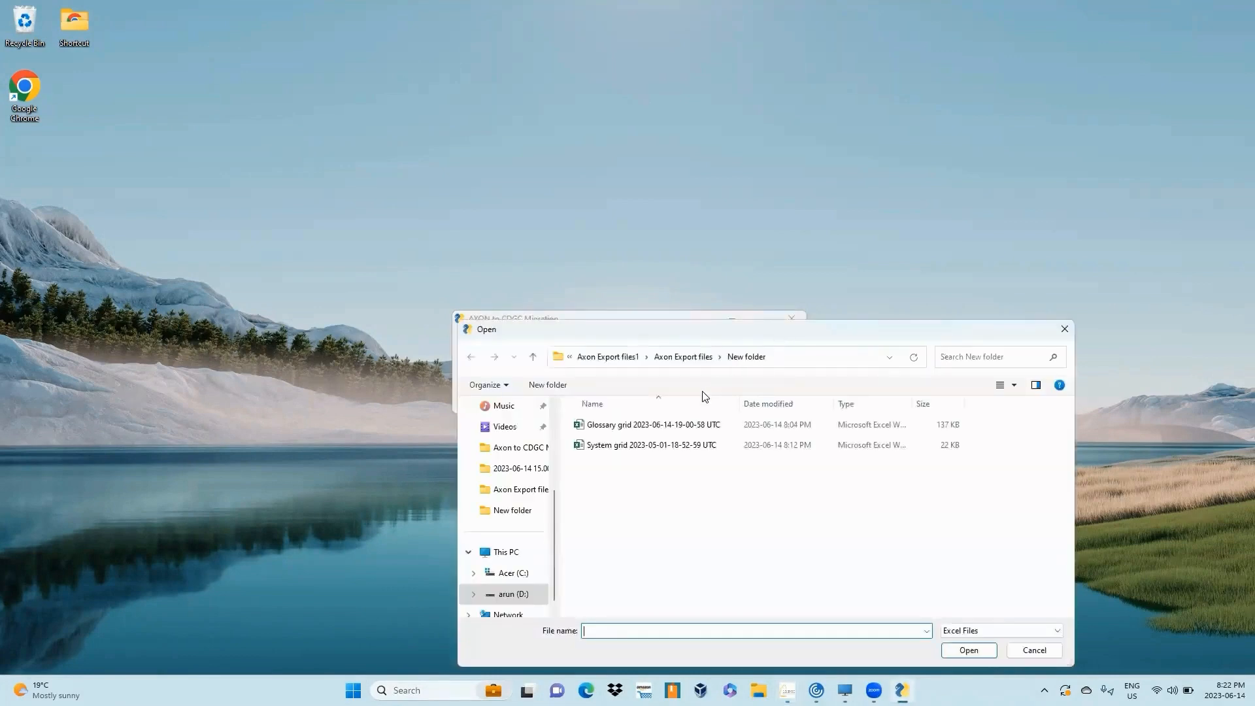
click(694, 426)
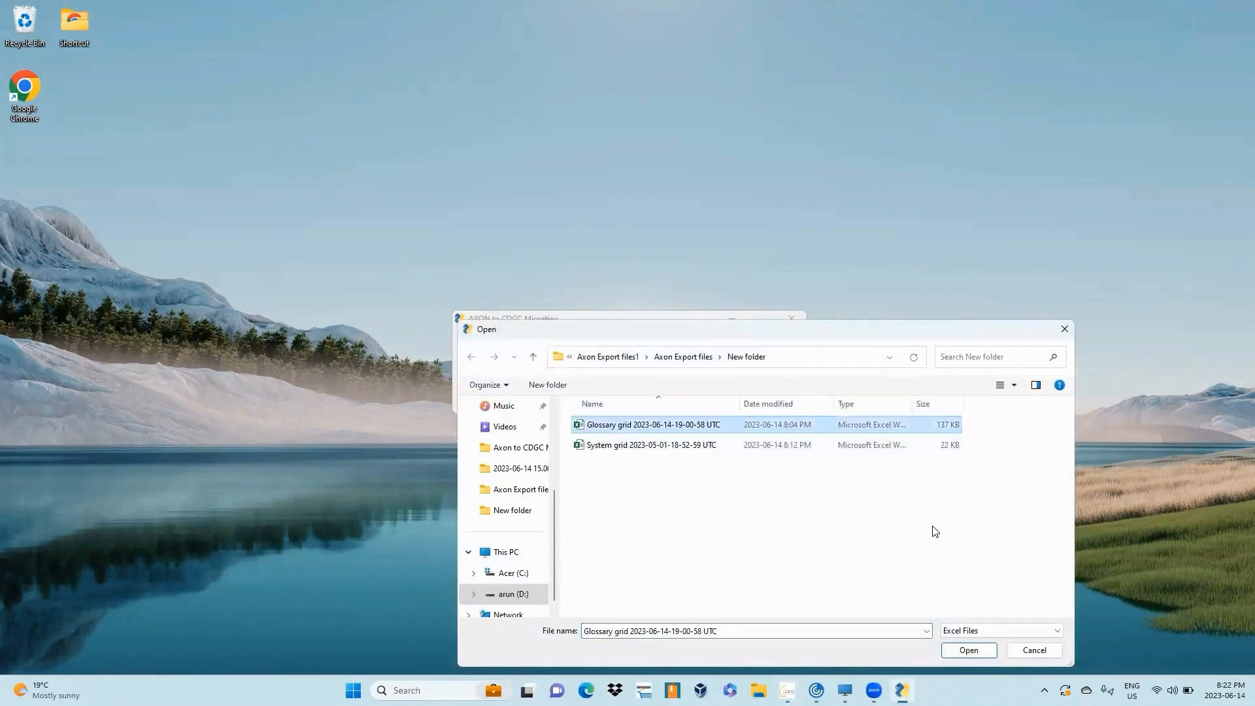
click(969, 651)
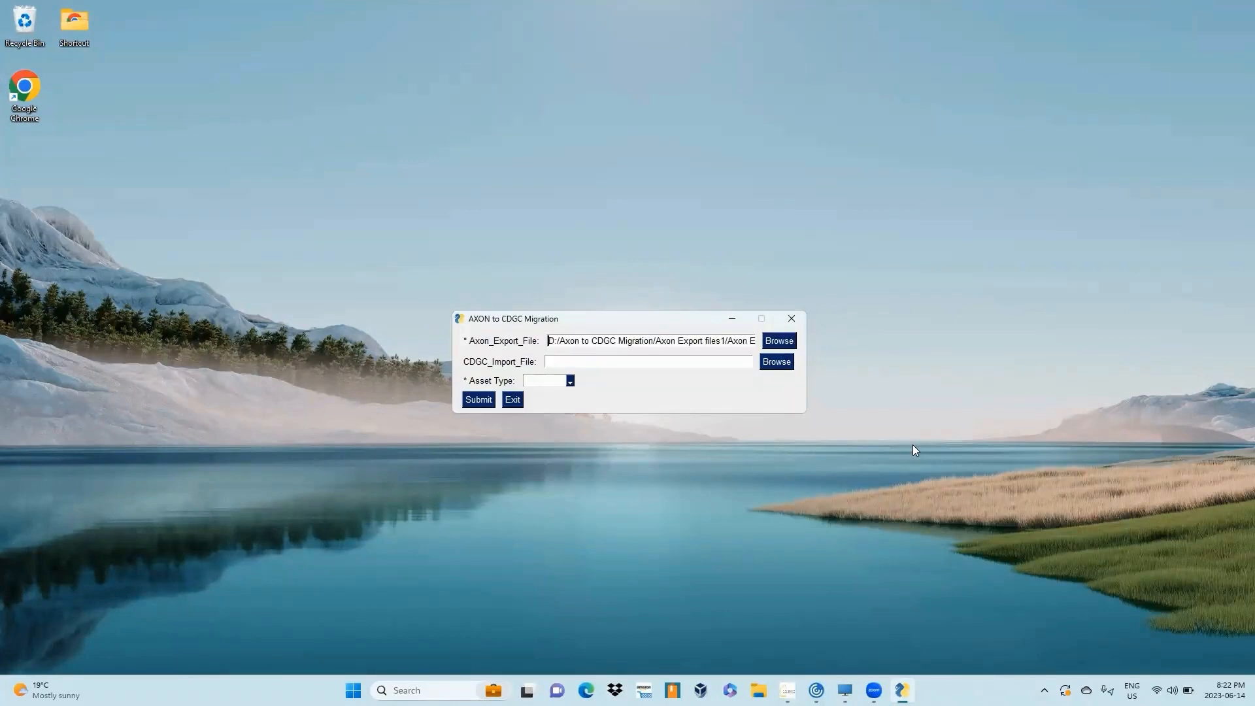
- Set the asset type to Glossary and submit the migration form
click(570, 382)
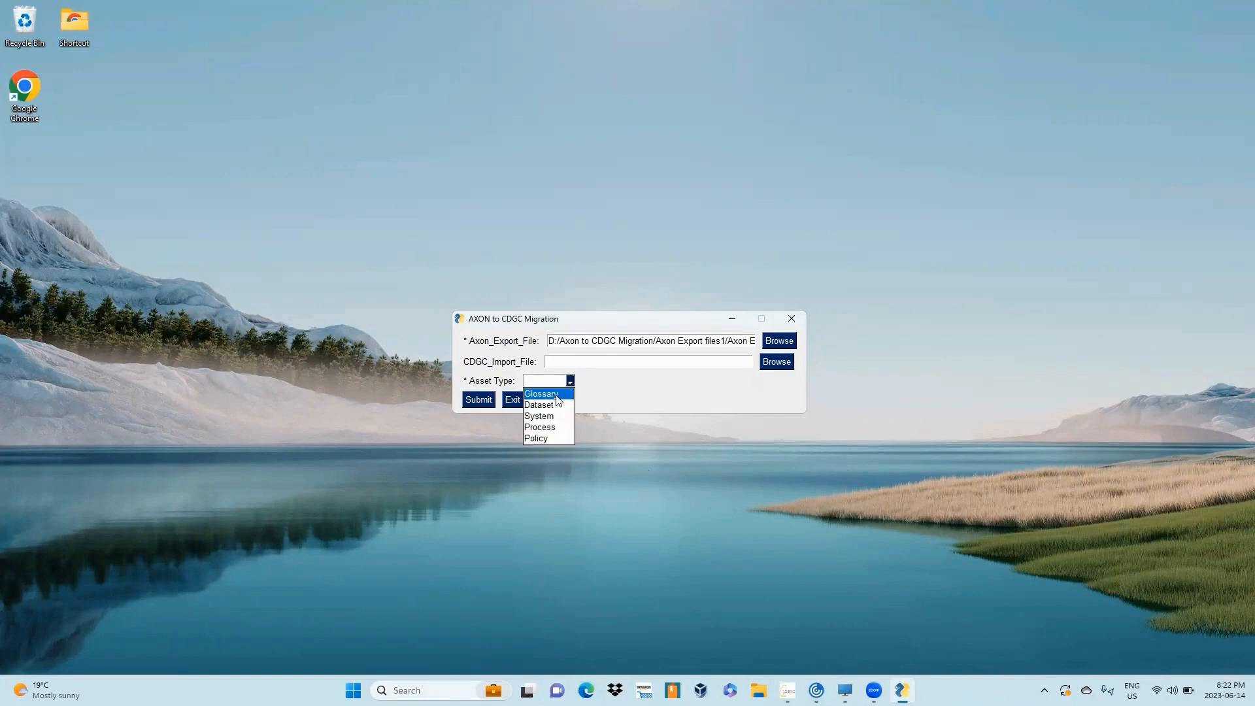
click(558, 395)
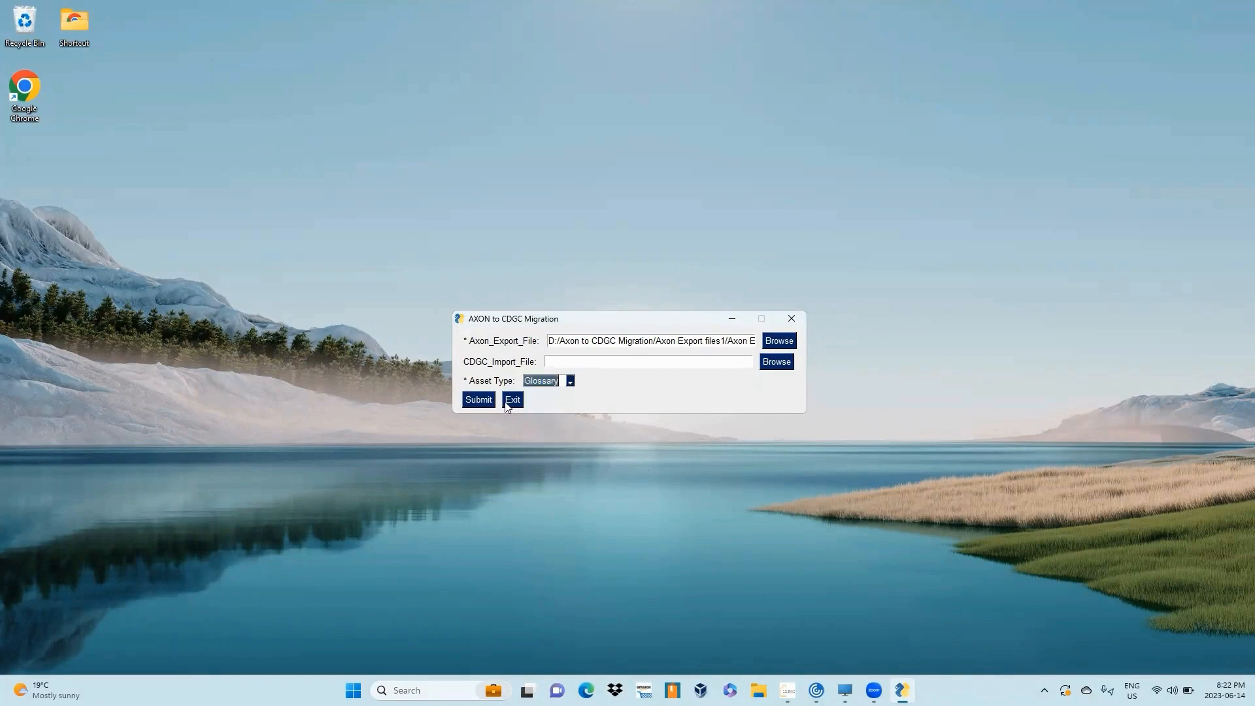
click(485, 400)
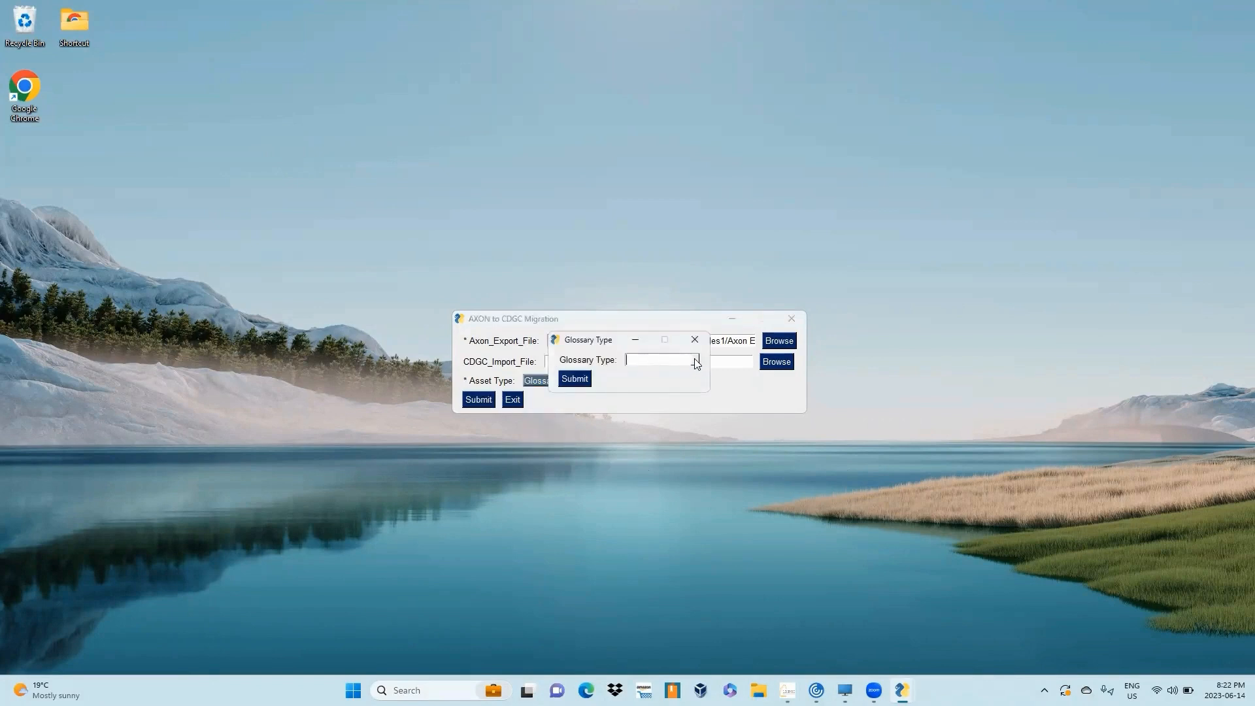
- Choose Sub-Domain as the glossary type, submit it, and acknowledge the completion message
click(695, 360)
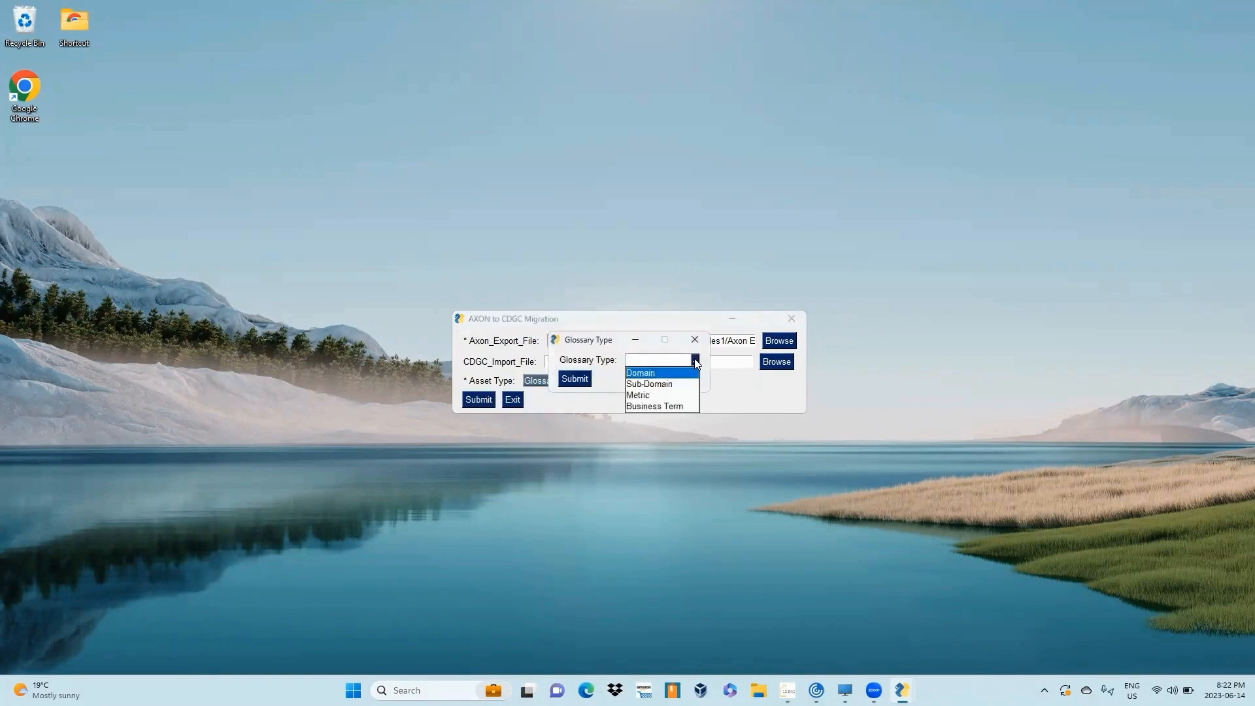
click(672, 384)
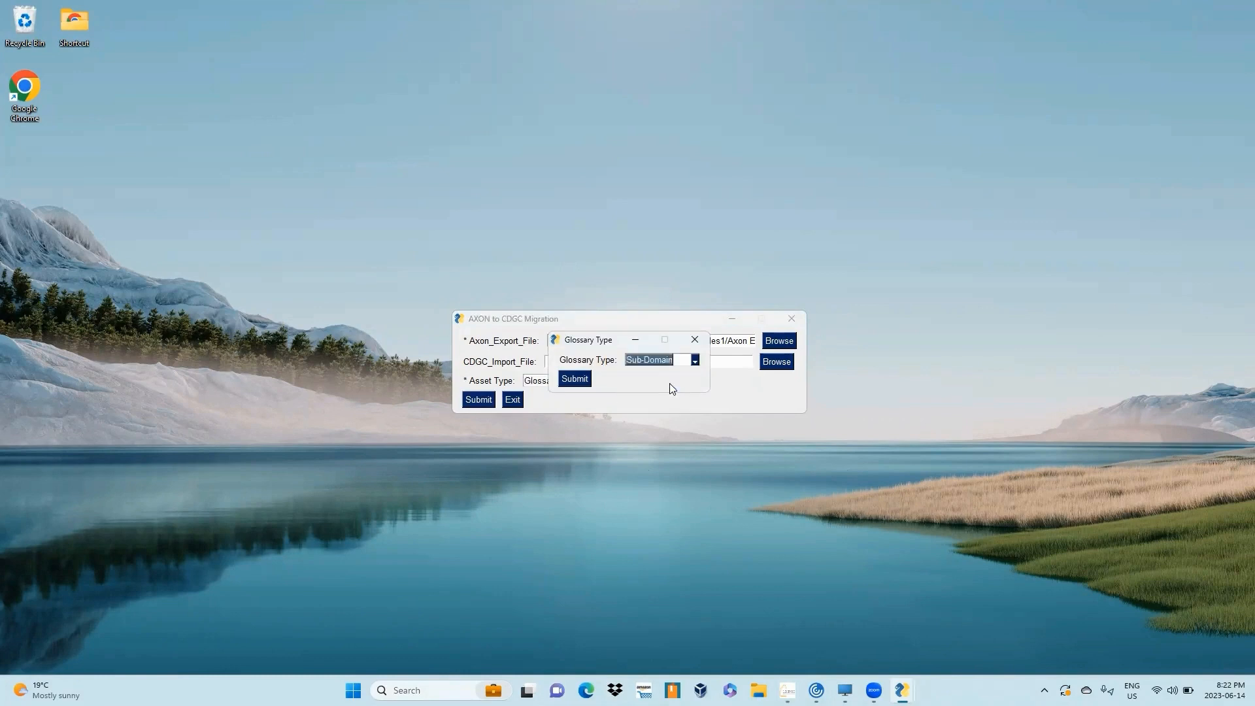
click(575, 378)
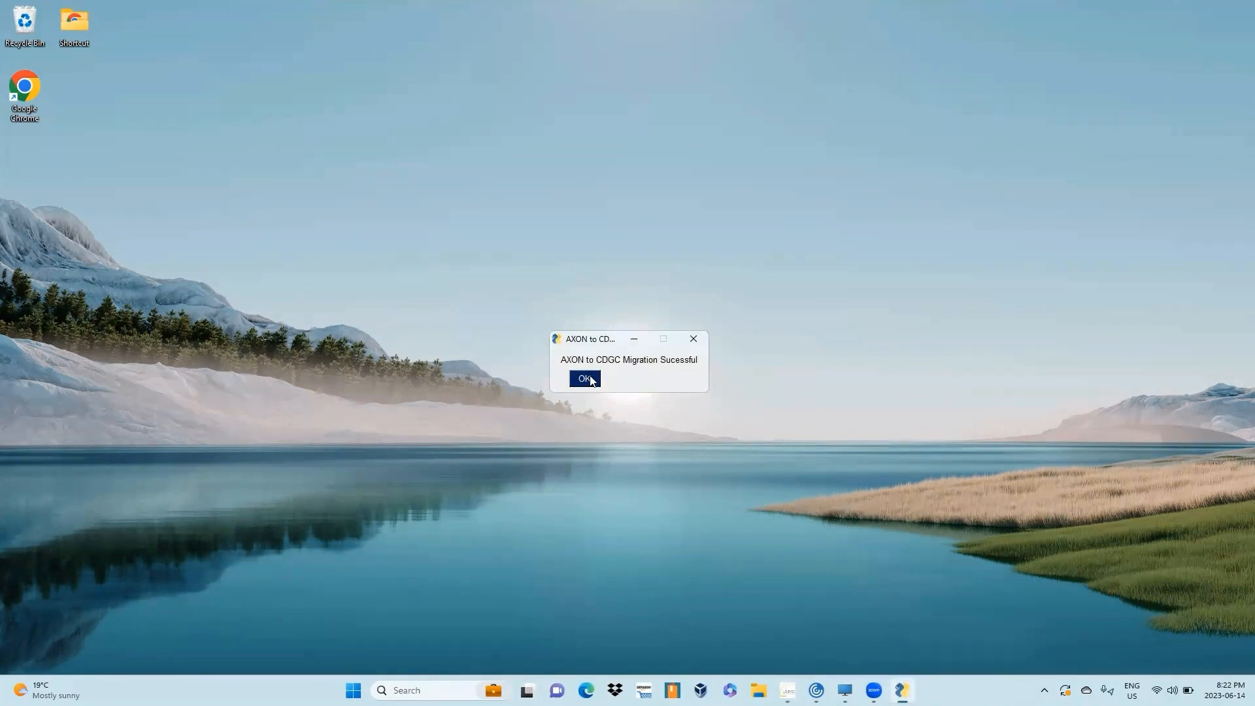
click(585, 379)
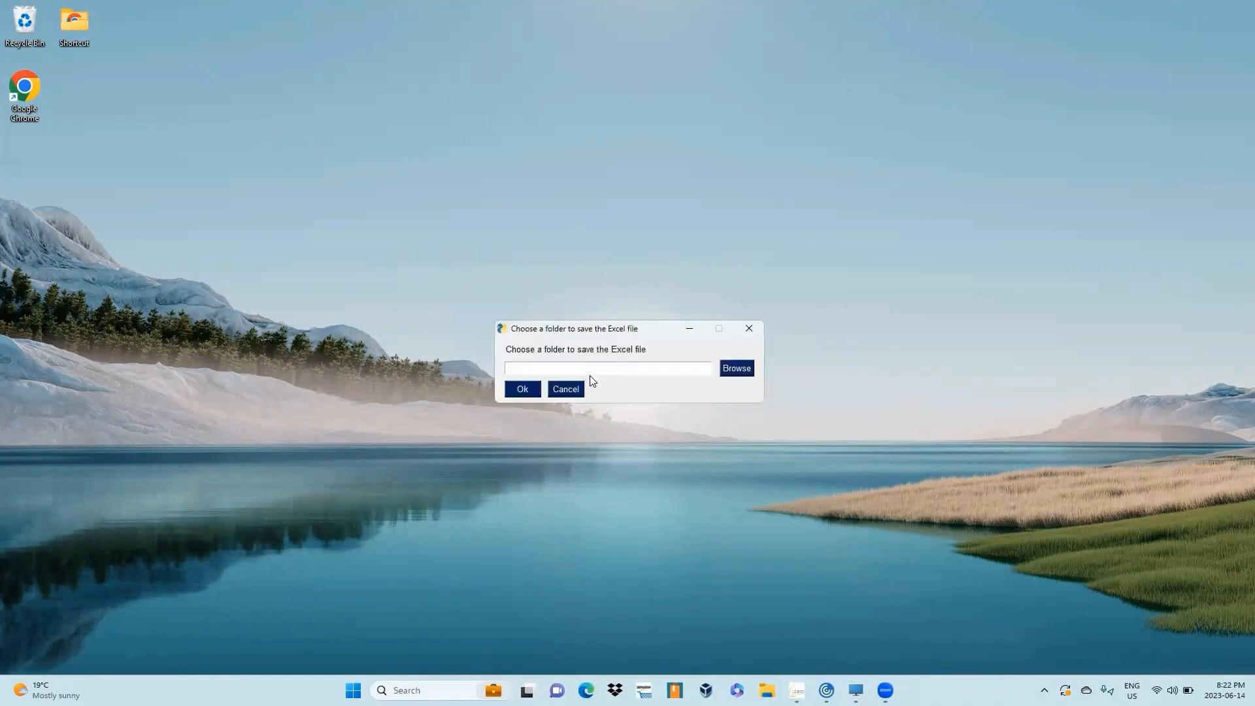
- Choose the Axon to CDGC Migration folder on drive D as the location for the output Excel file
click(741, 370)
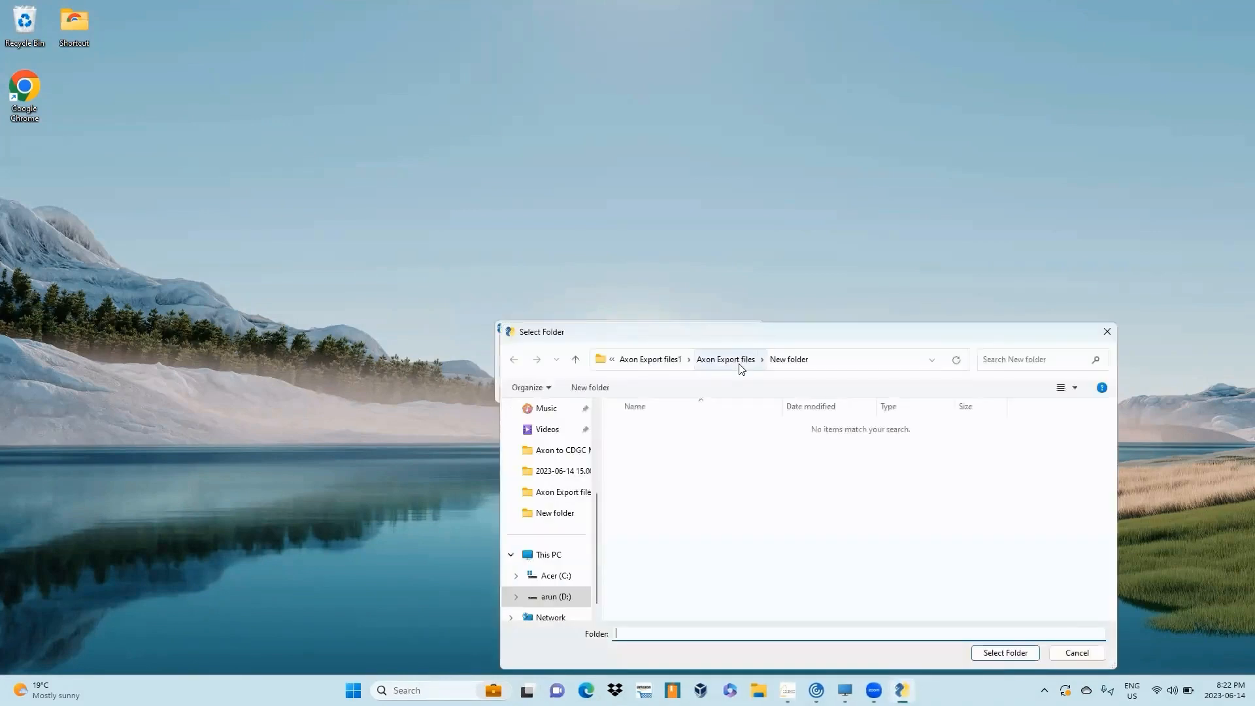
click(640, 361)
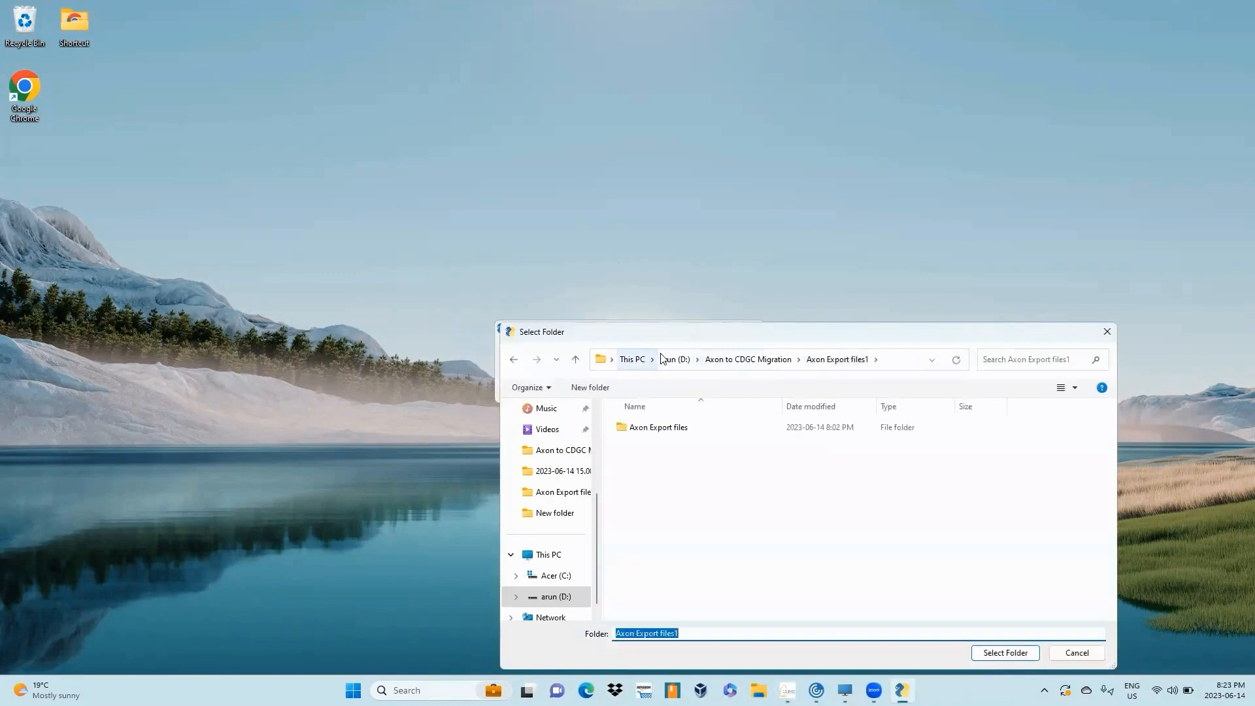
click(750, 362)
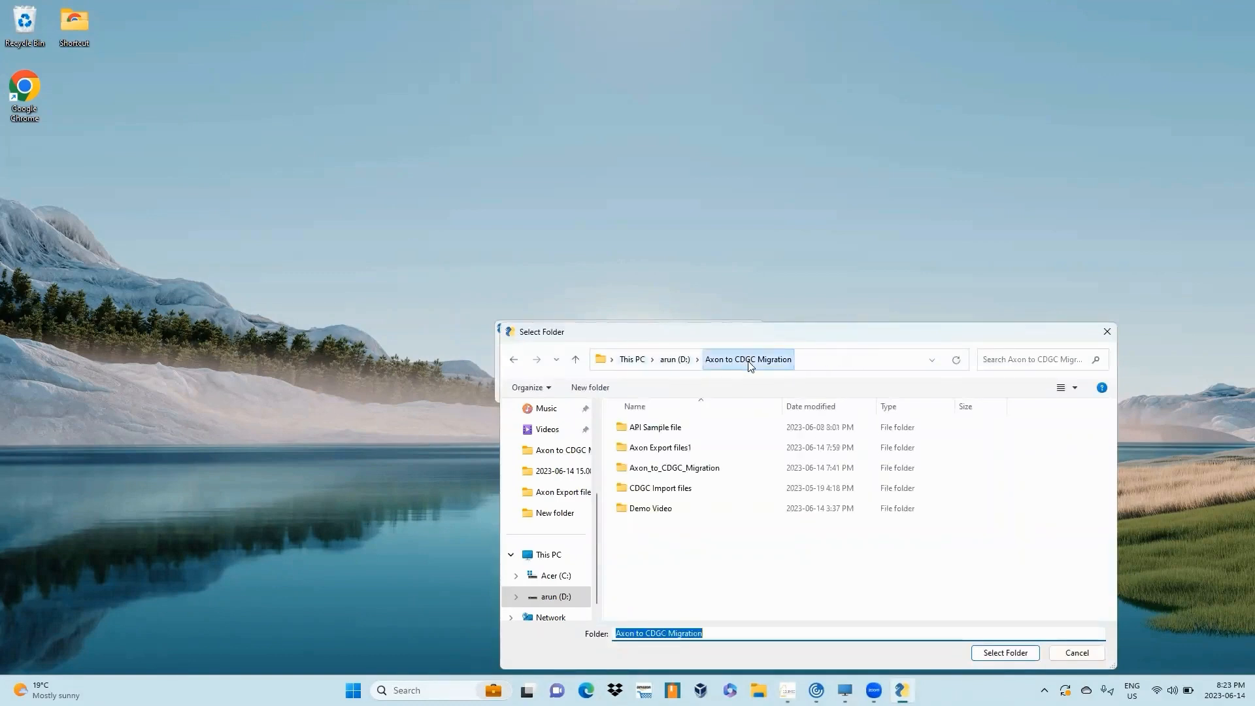
click(1011, 650)
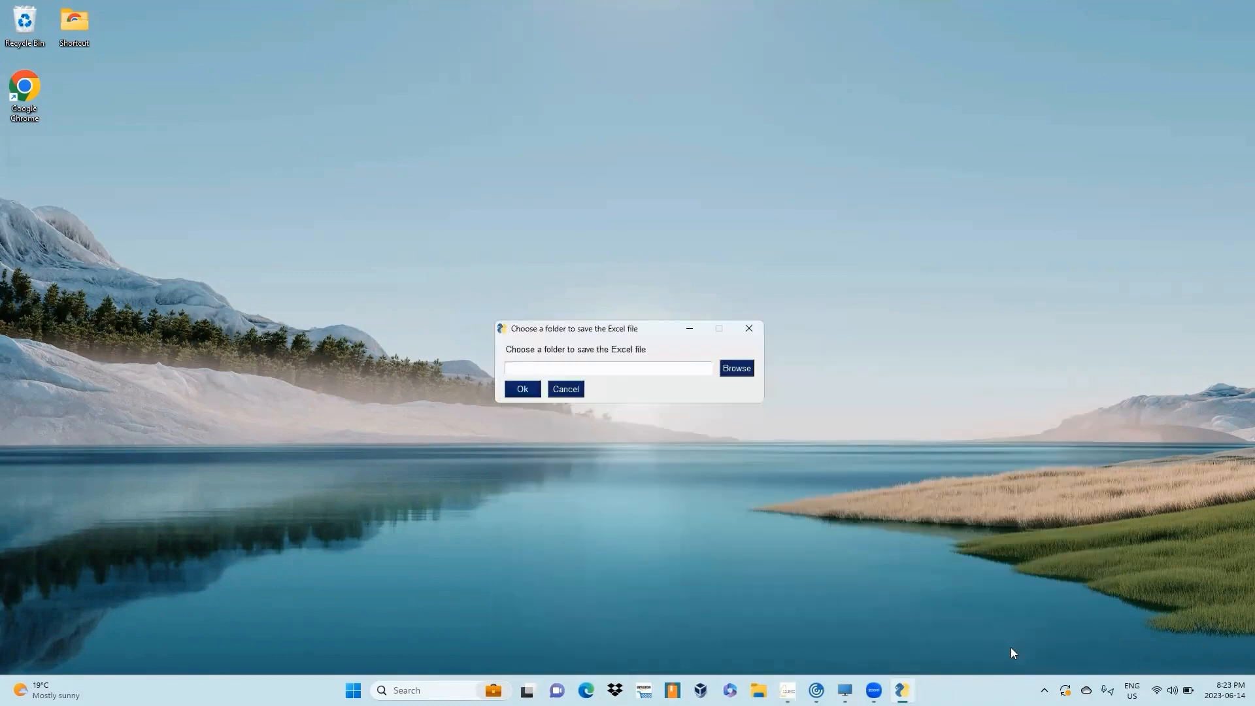
click(523, 389)
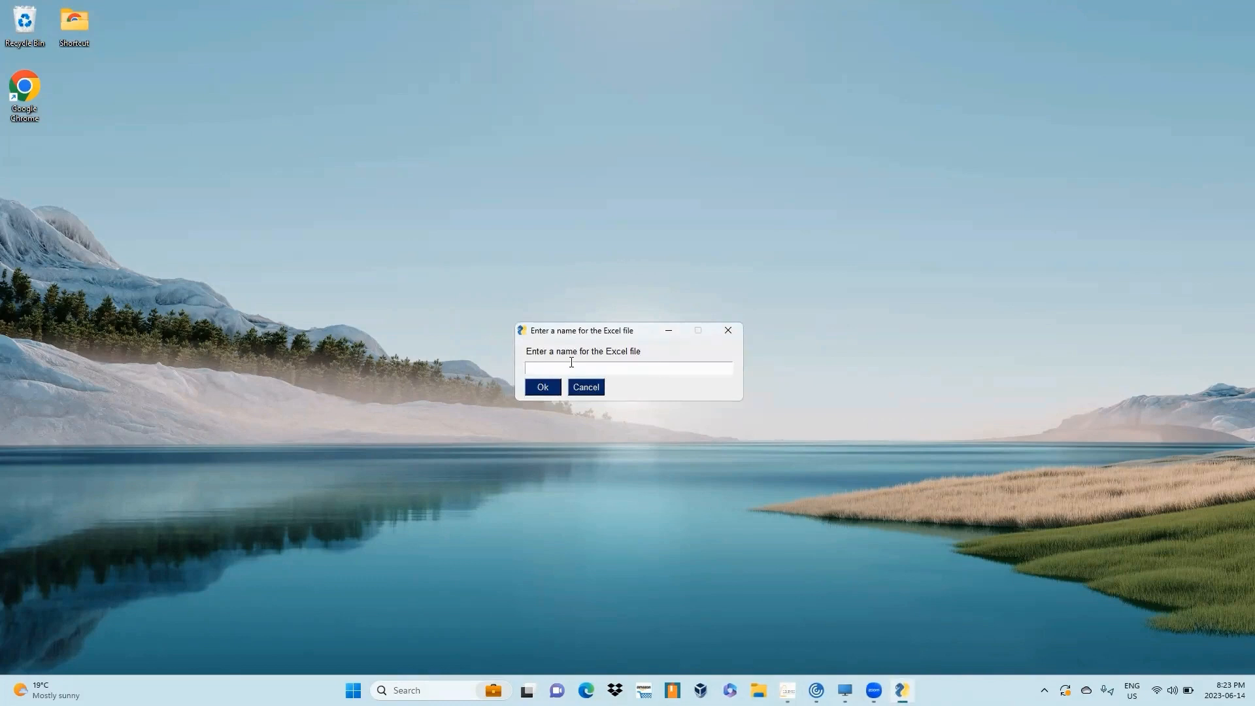
- Name the output Excel file Test_Subdomain_Results and dismiss the saved-file message
text(test)
key(BackSpace)
key(BackSpace)
key(BackSpace)
text(Test Subdomain_Results)
key(Return)
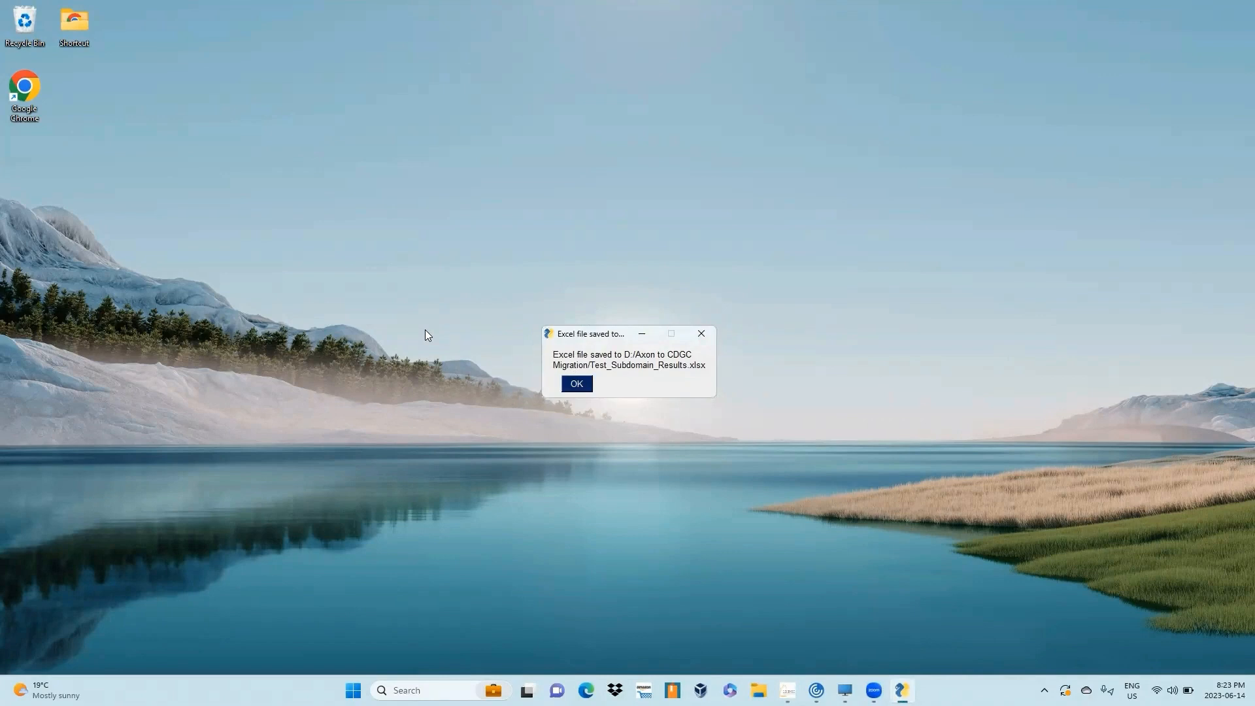
click(576, 387)
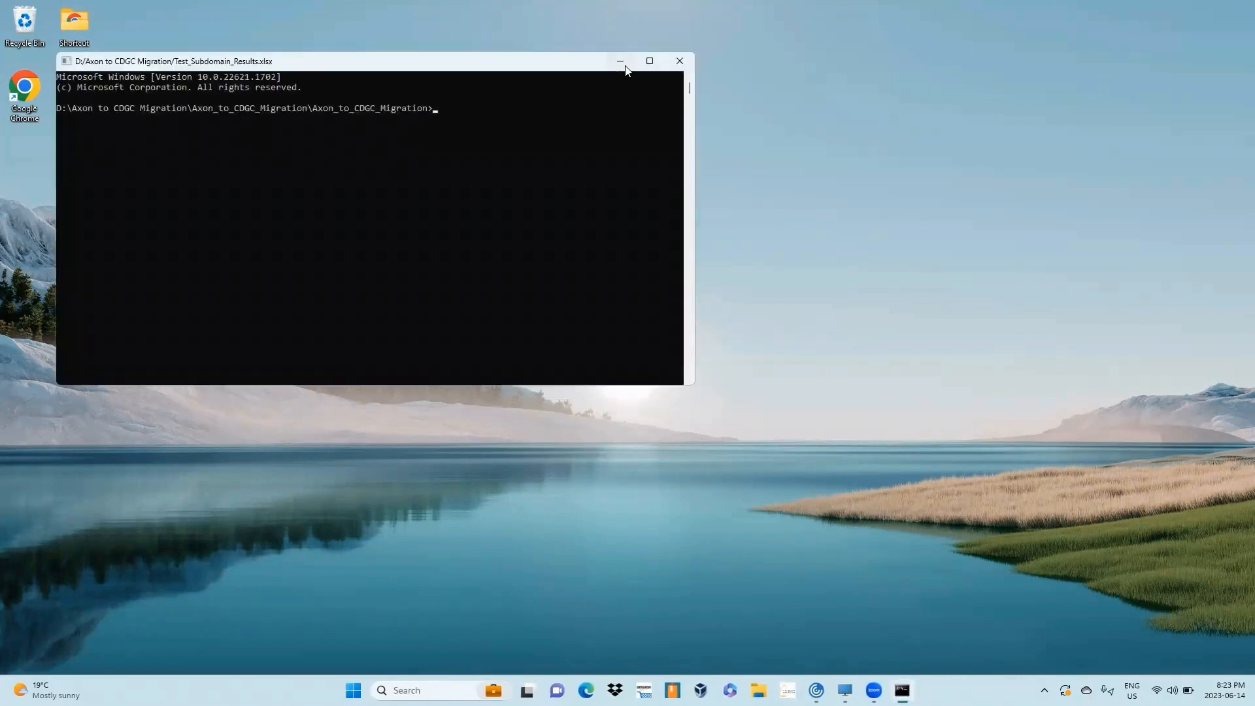
- Open Test_Subdomain_Results from the Axon to CDGC Migration folder in File Explorer
click(621, 62)
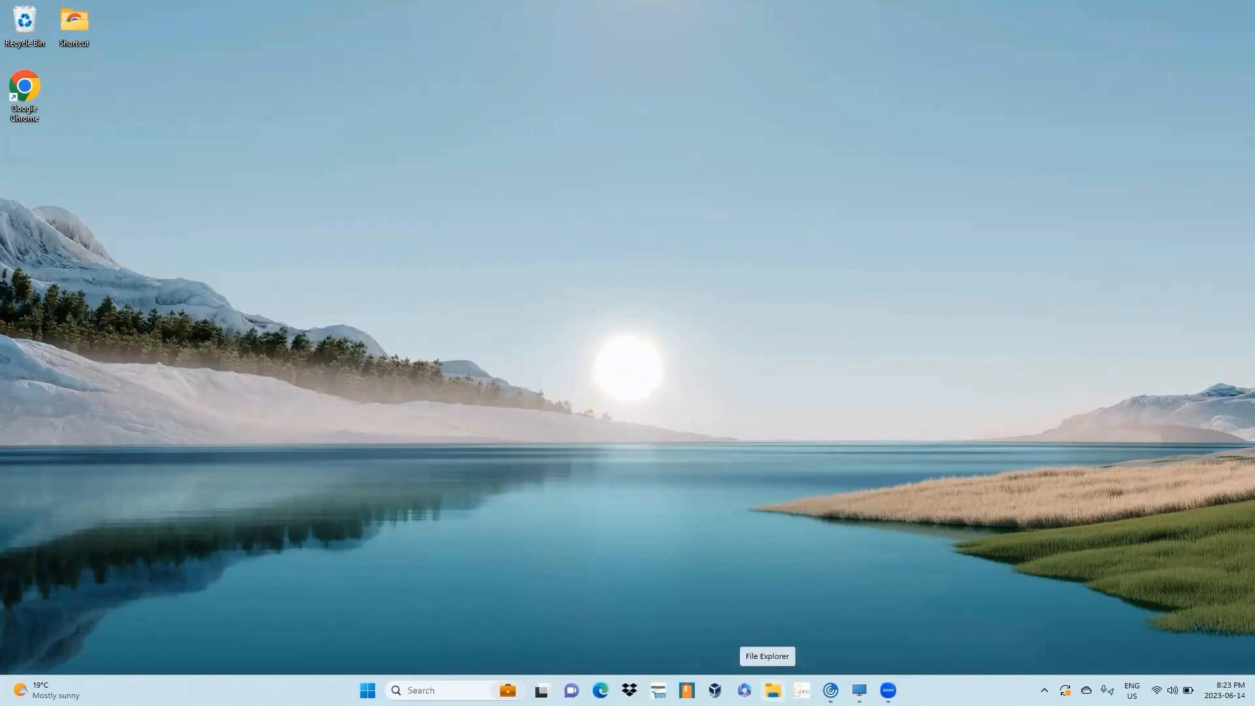
click(773, 690)
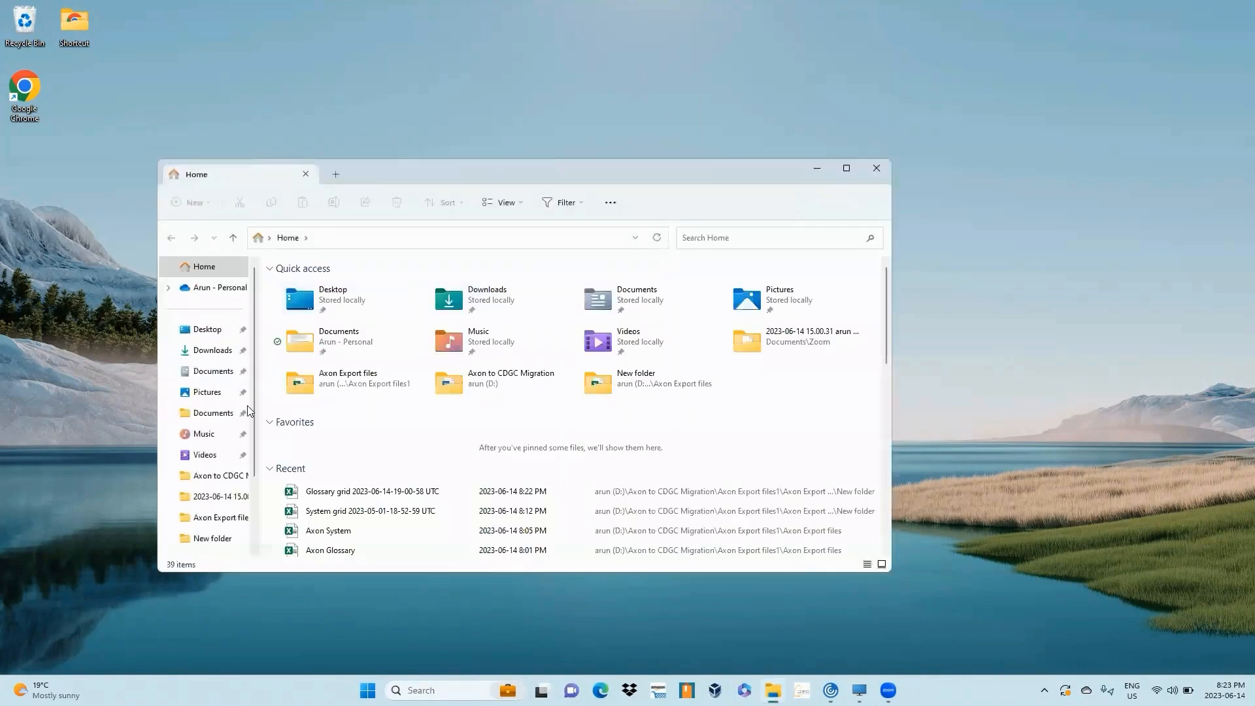
click(225, 485)
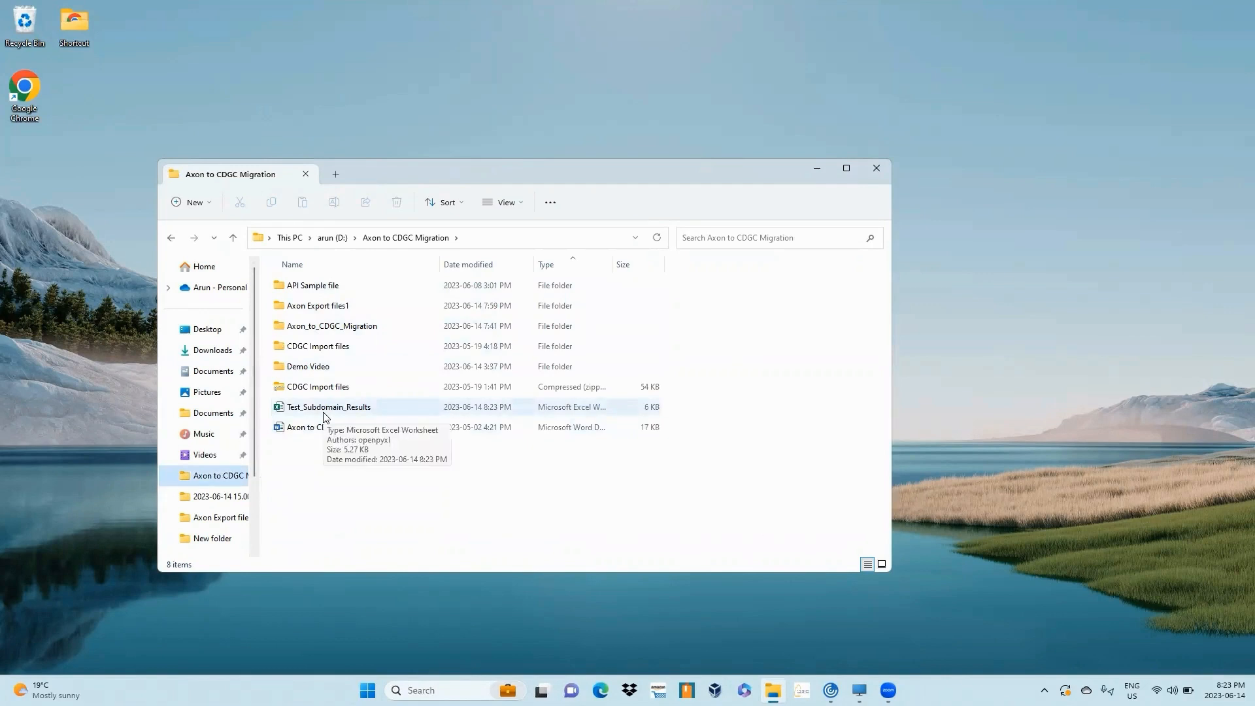
double_click(323, 409)
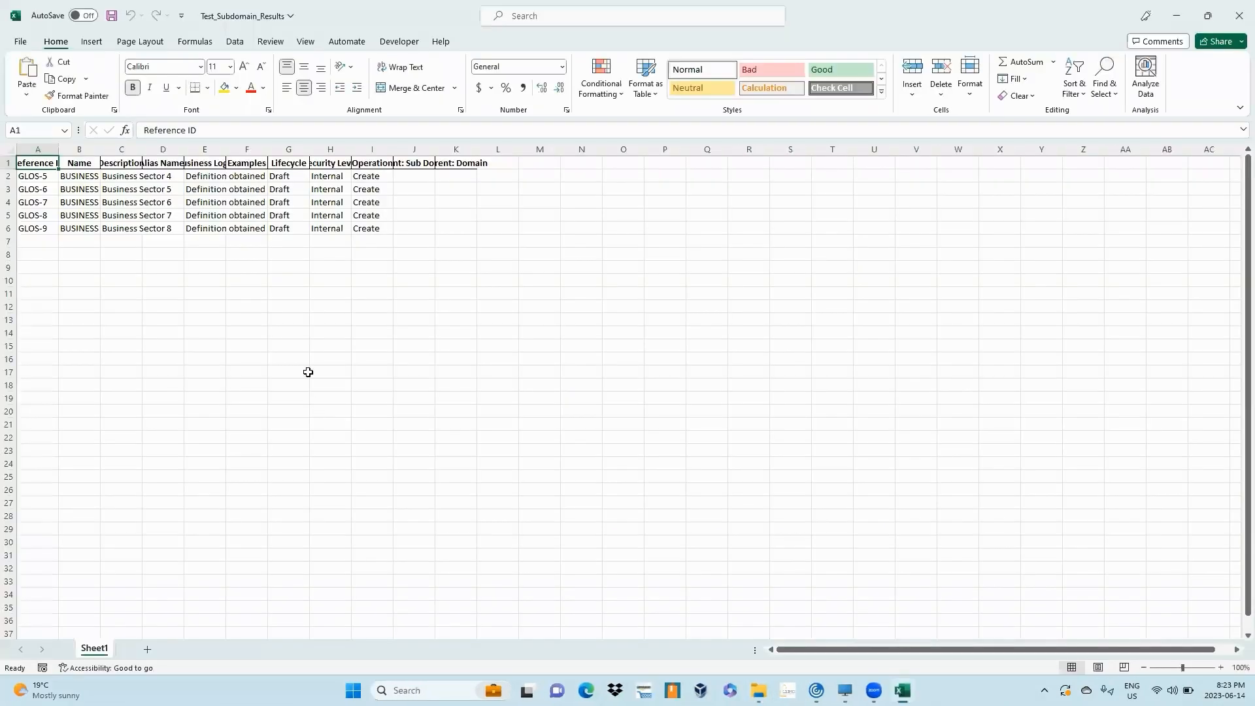
- Autofit all column widths in the results sheet, then close the workbook saving the changes
click(9, 148)
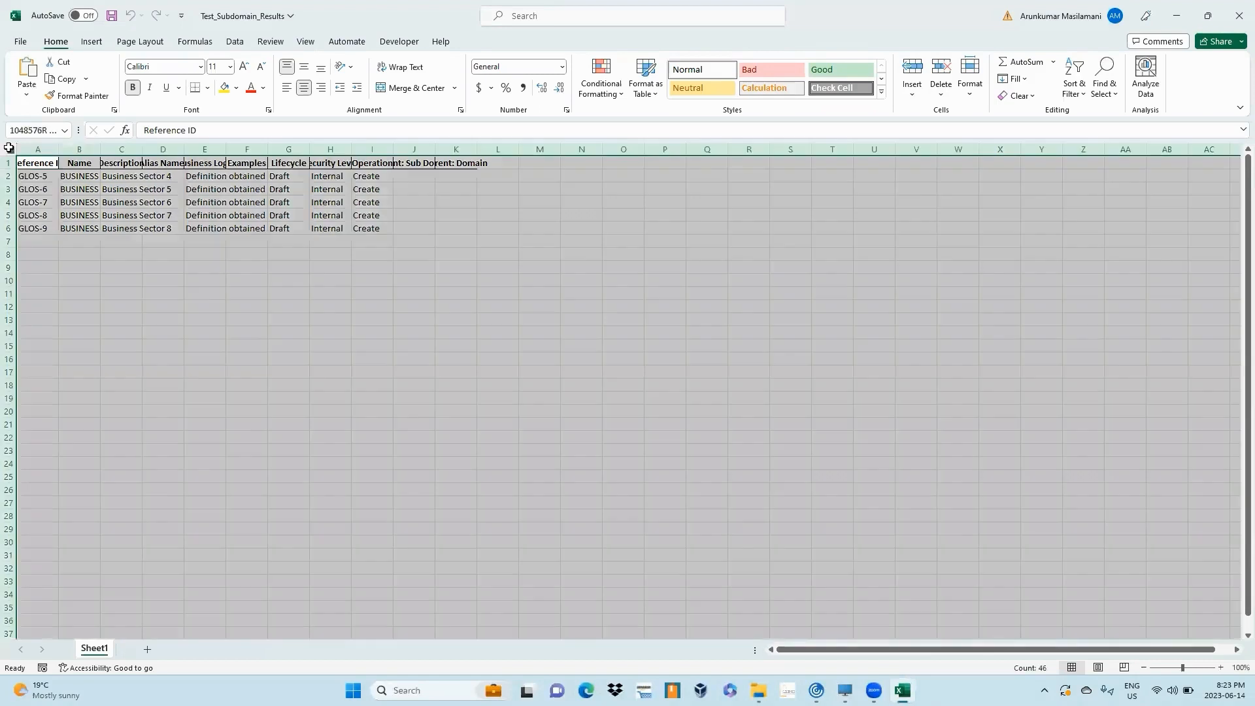
double_click(59, 145)
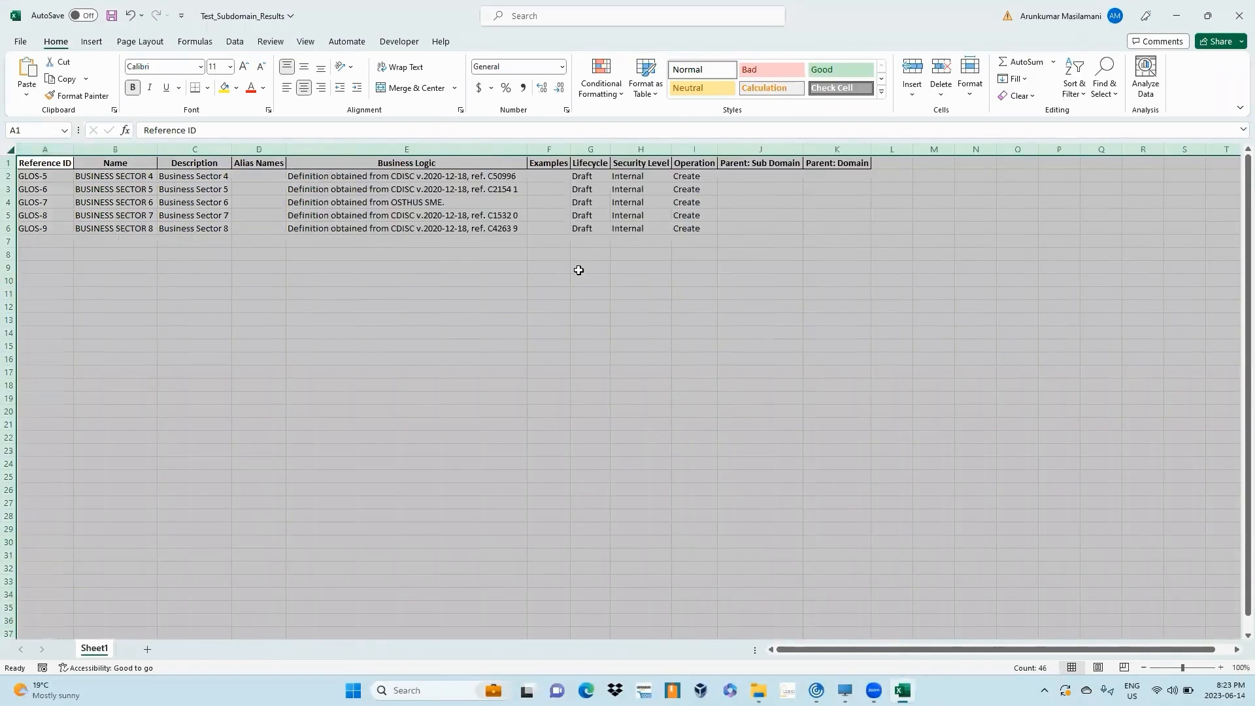
click(579, 268)
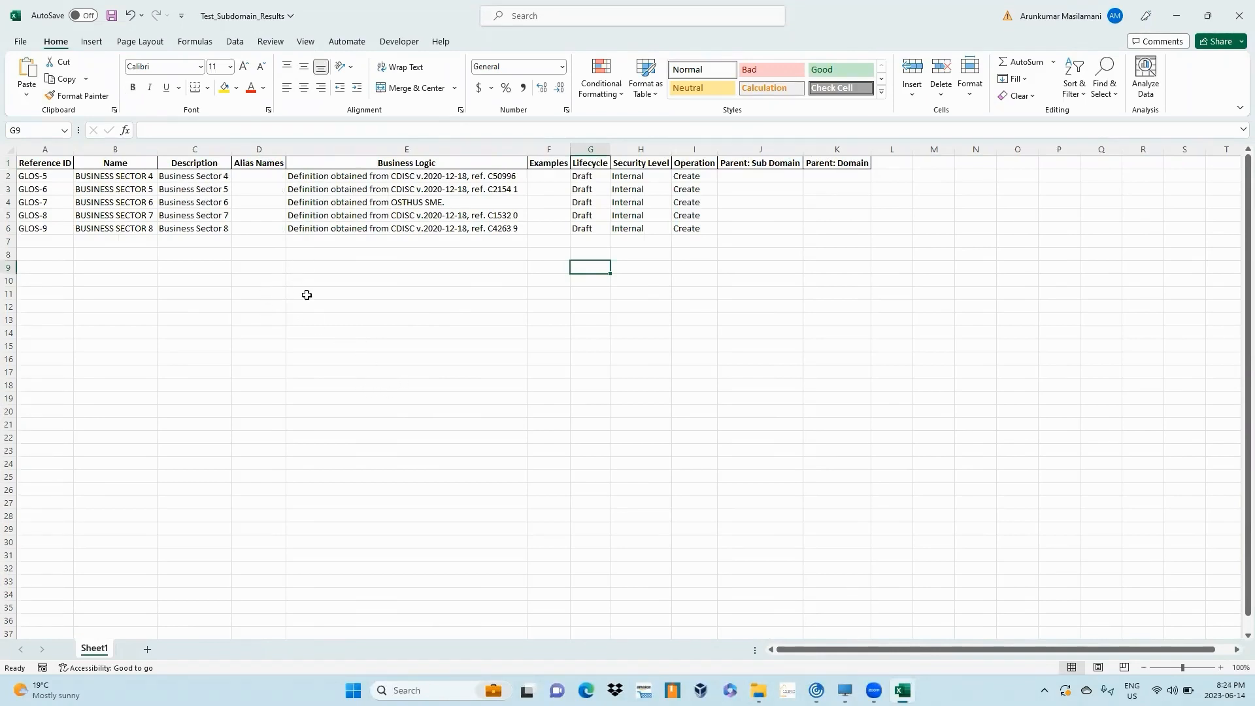
click(1240, 8)
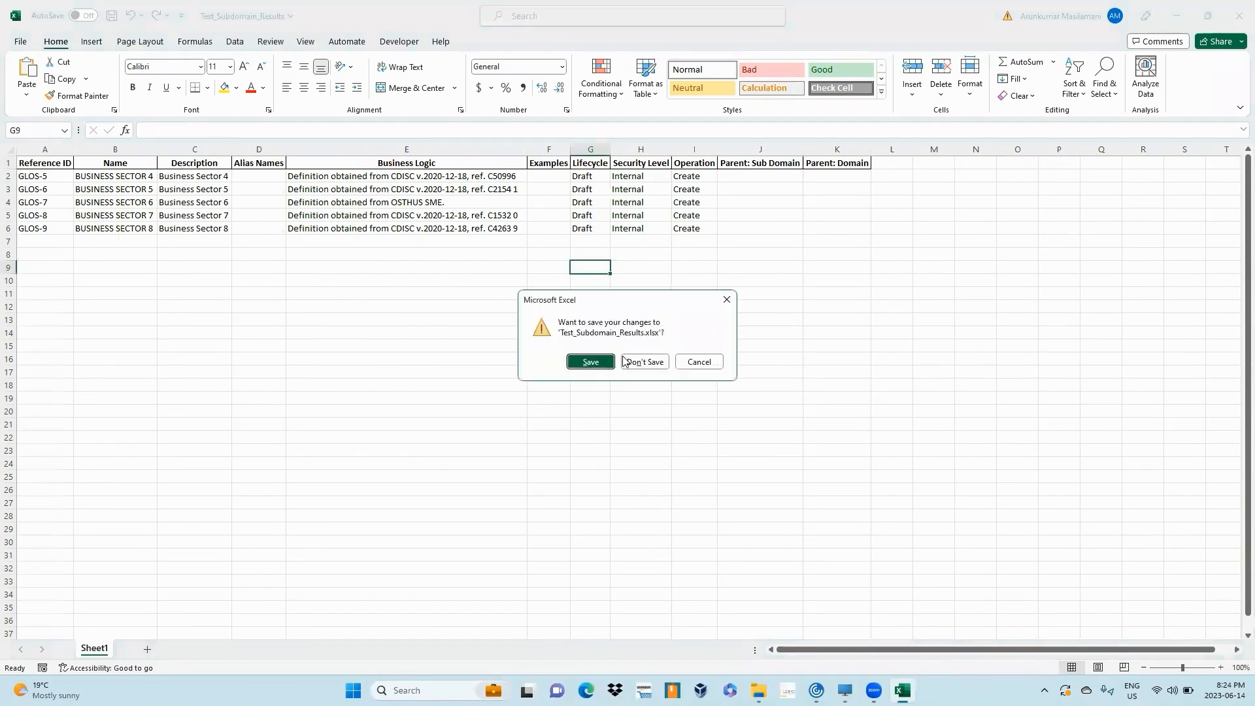
click(596, 359)
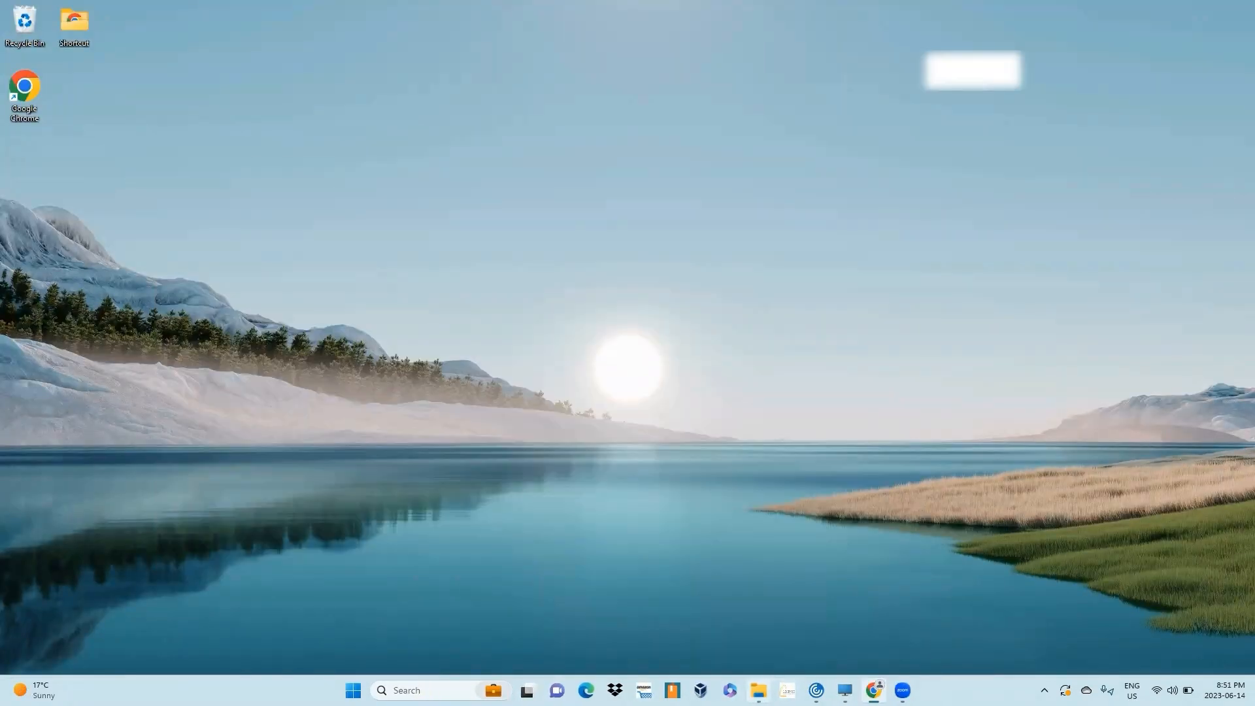
- Open Test_Subdomain_Results from the Axon to CDGC Migration folder to review it, then close the workbook and File Explorer
click(758, 690)
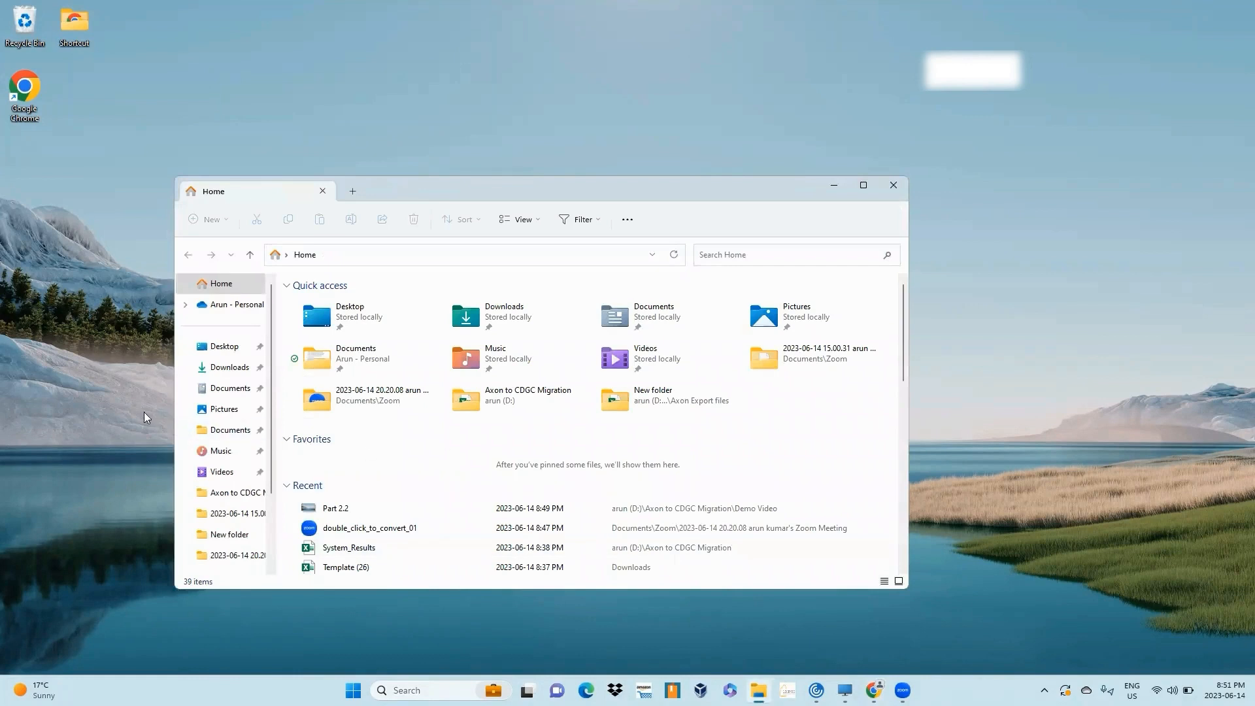
click(247, 495)
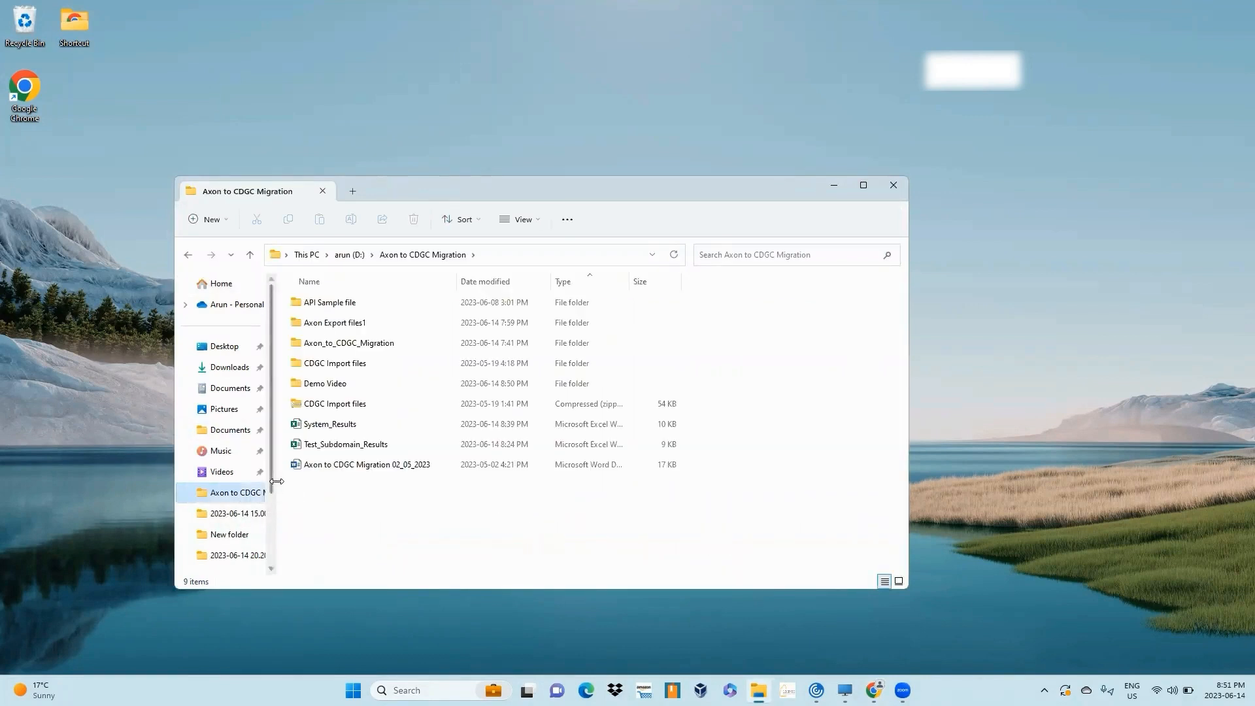
double_click(337, 447)
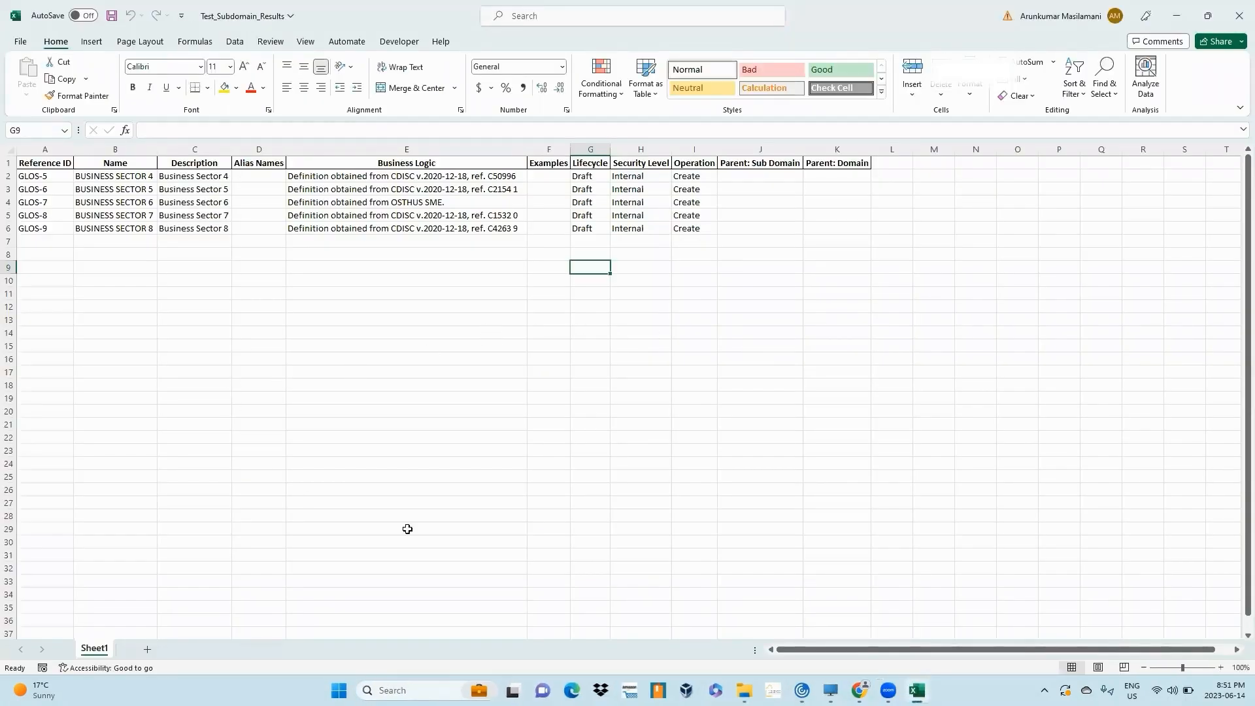
drag(874, 650, 848, 657)
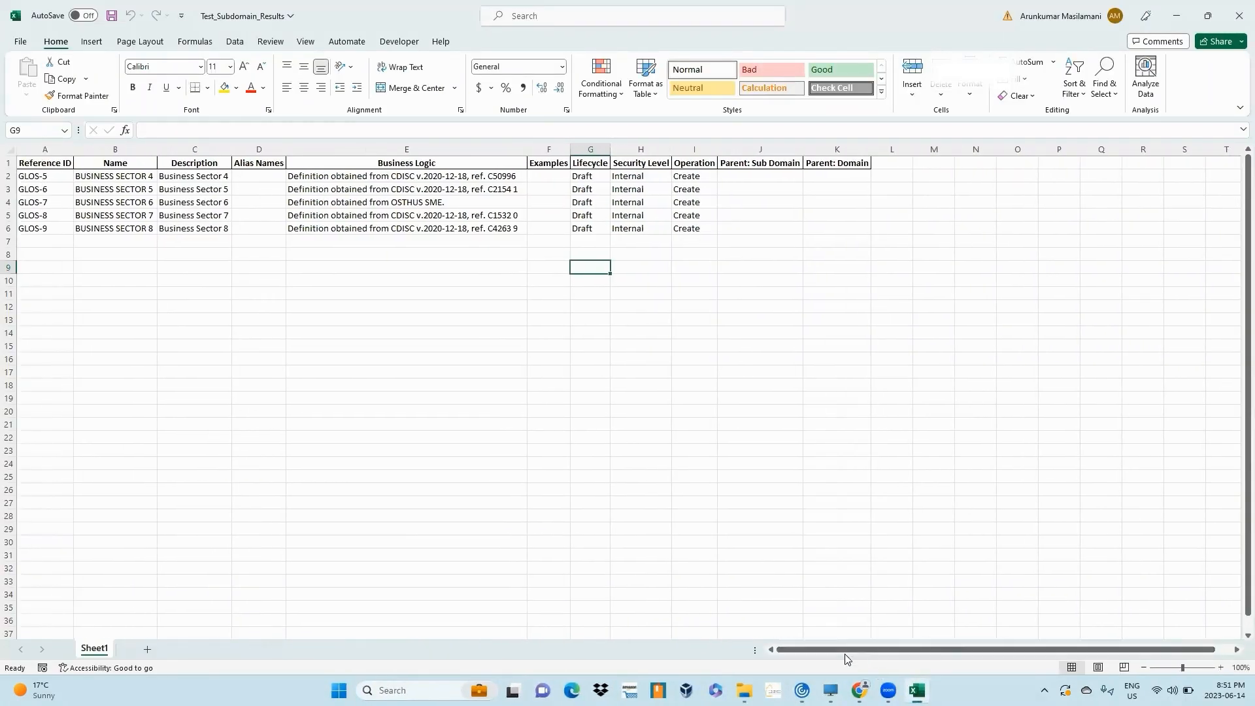
click(1237, 15)
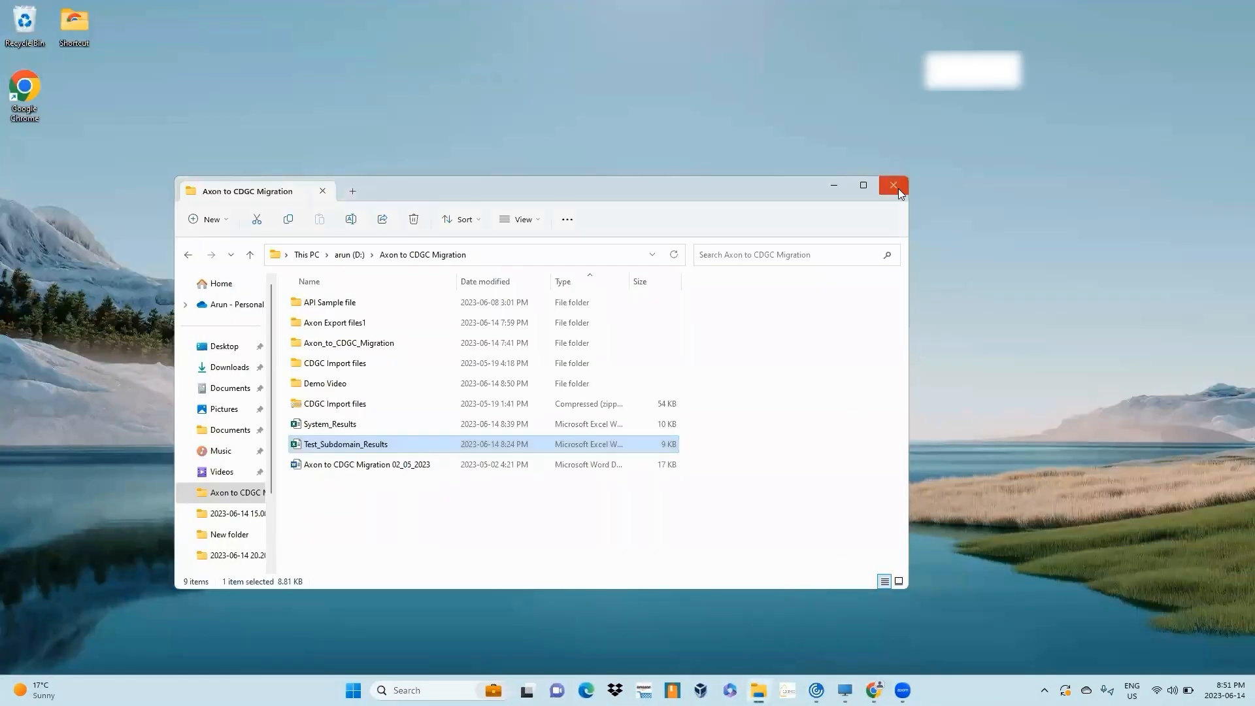
click(898, 187)
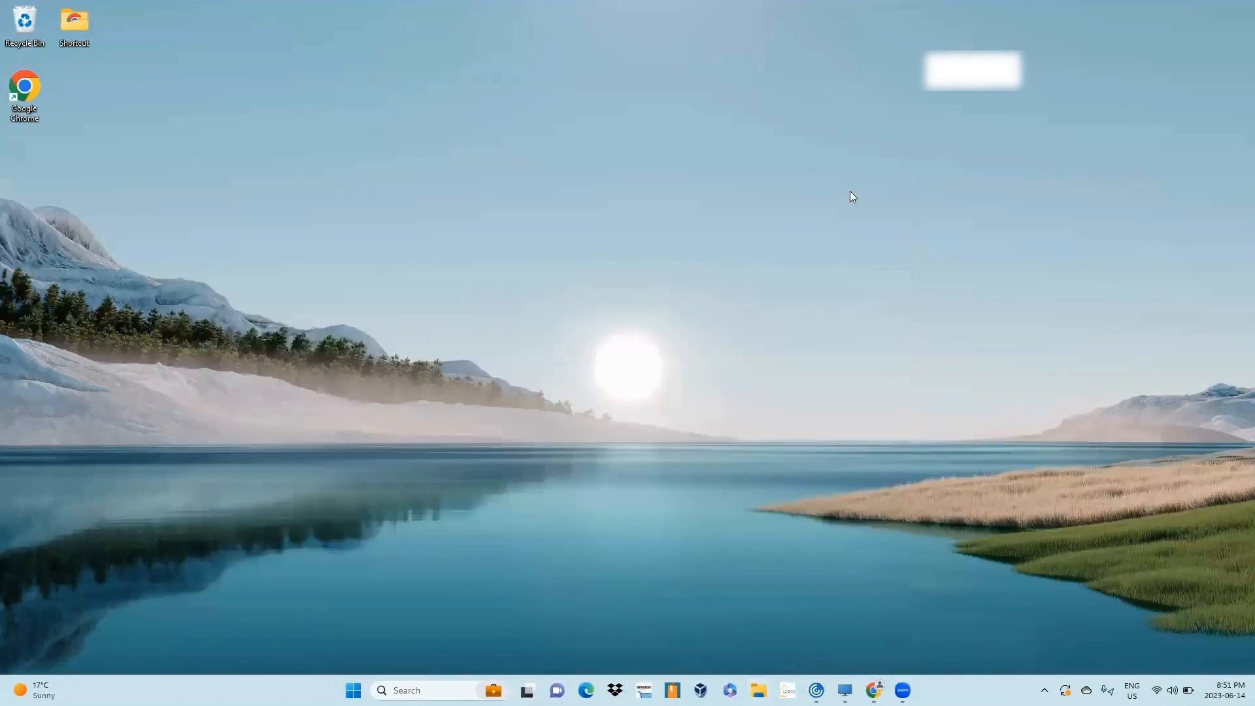
- Switch to Data Governance and Catalog in Chrome and start a new Import Assets job
right_click(623, 185)
click(667, 243)
mouse_move(874, 690)
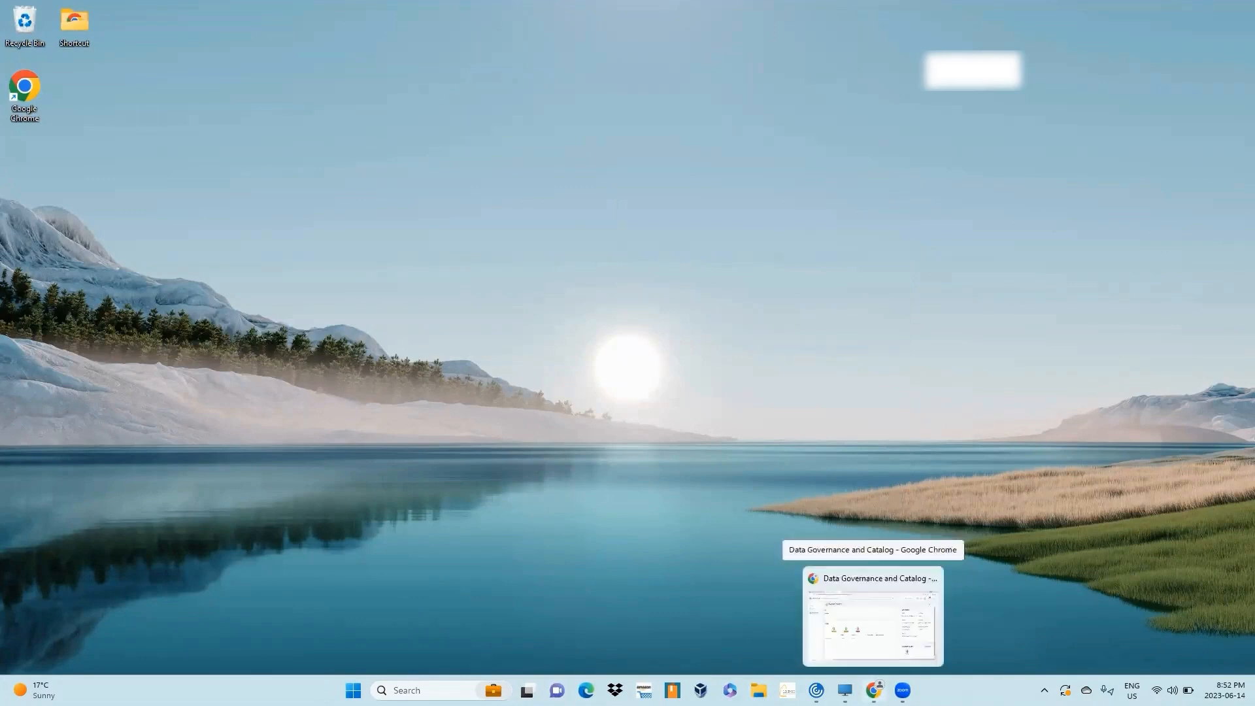
click(873, 618)
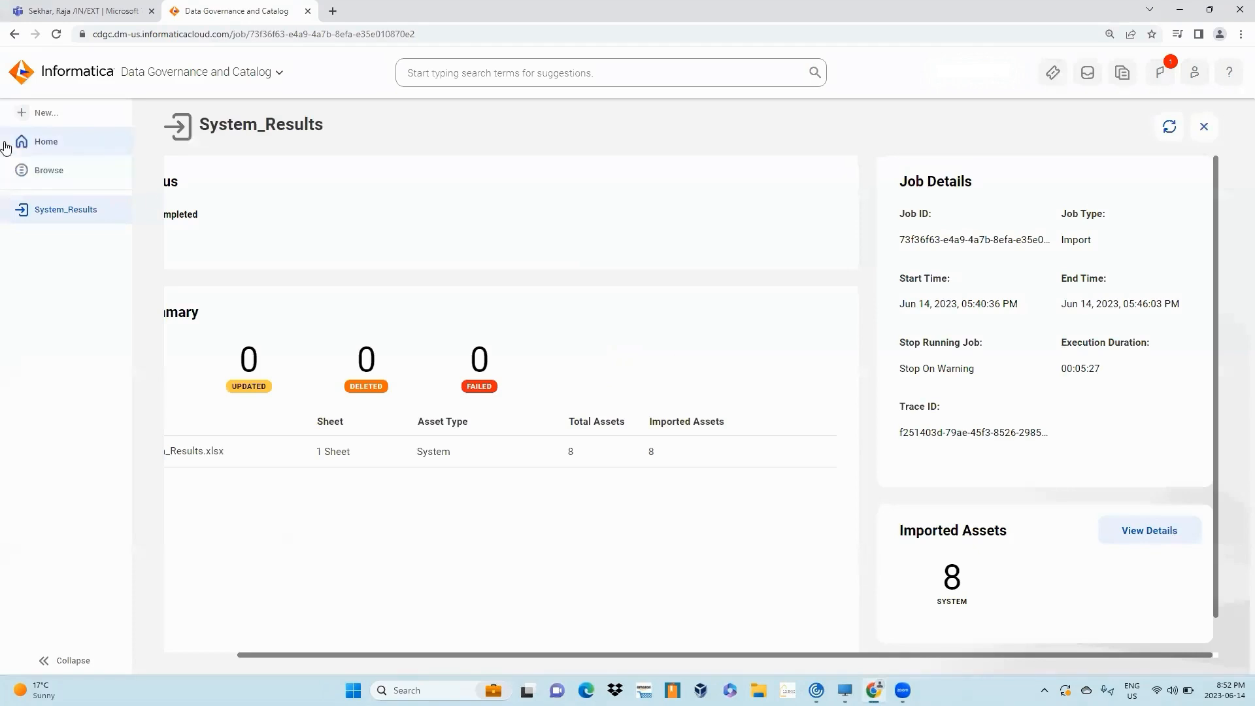
click(43, 113)
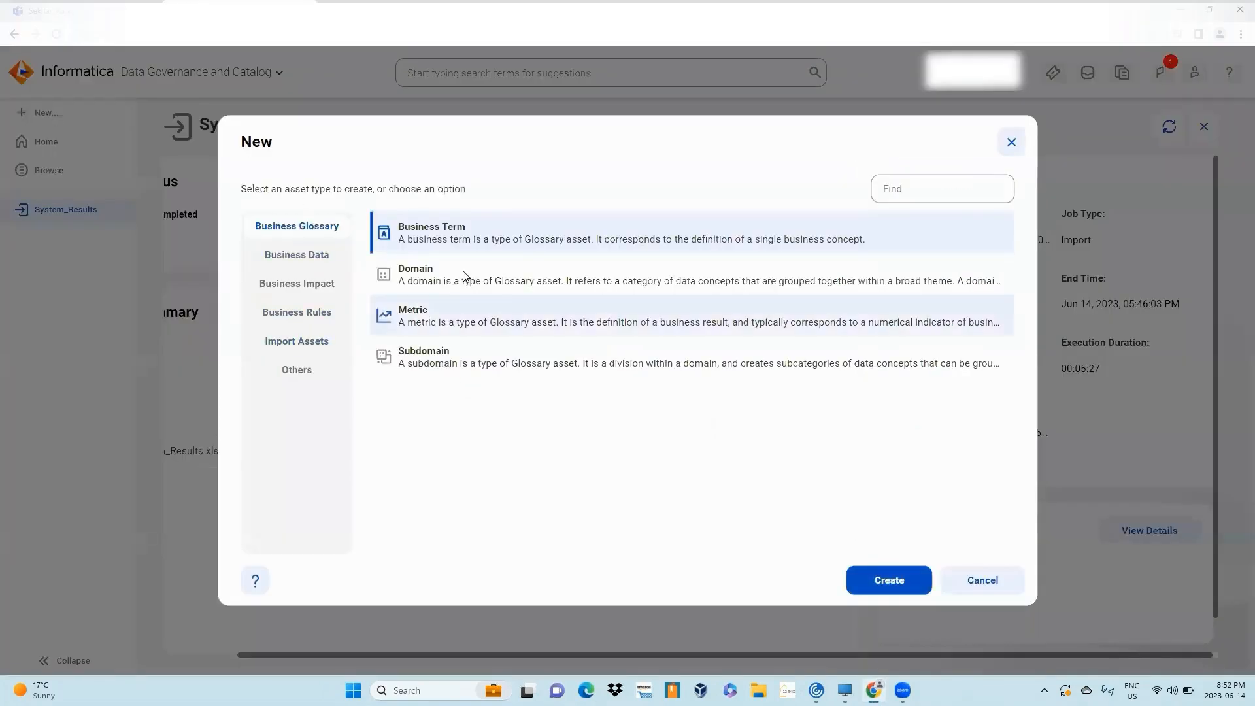
click(299, 339)
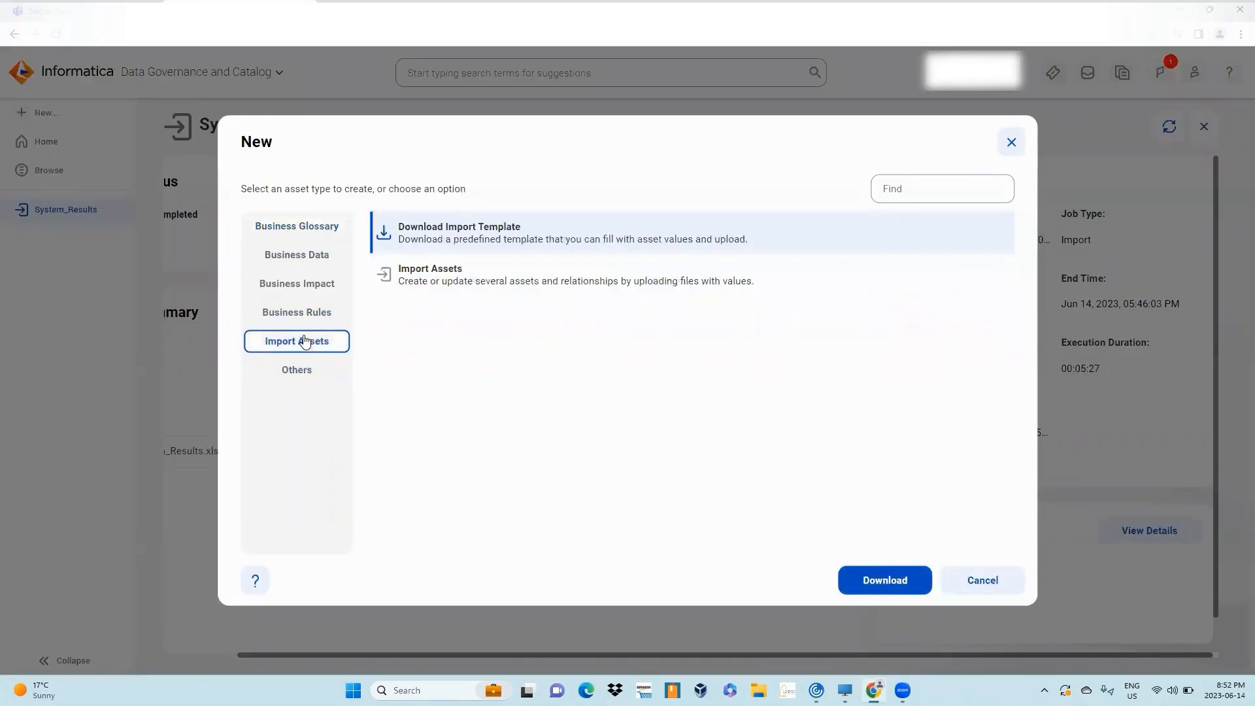
click(488, 274)
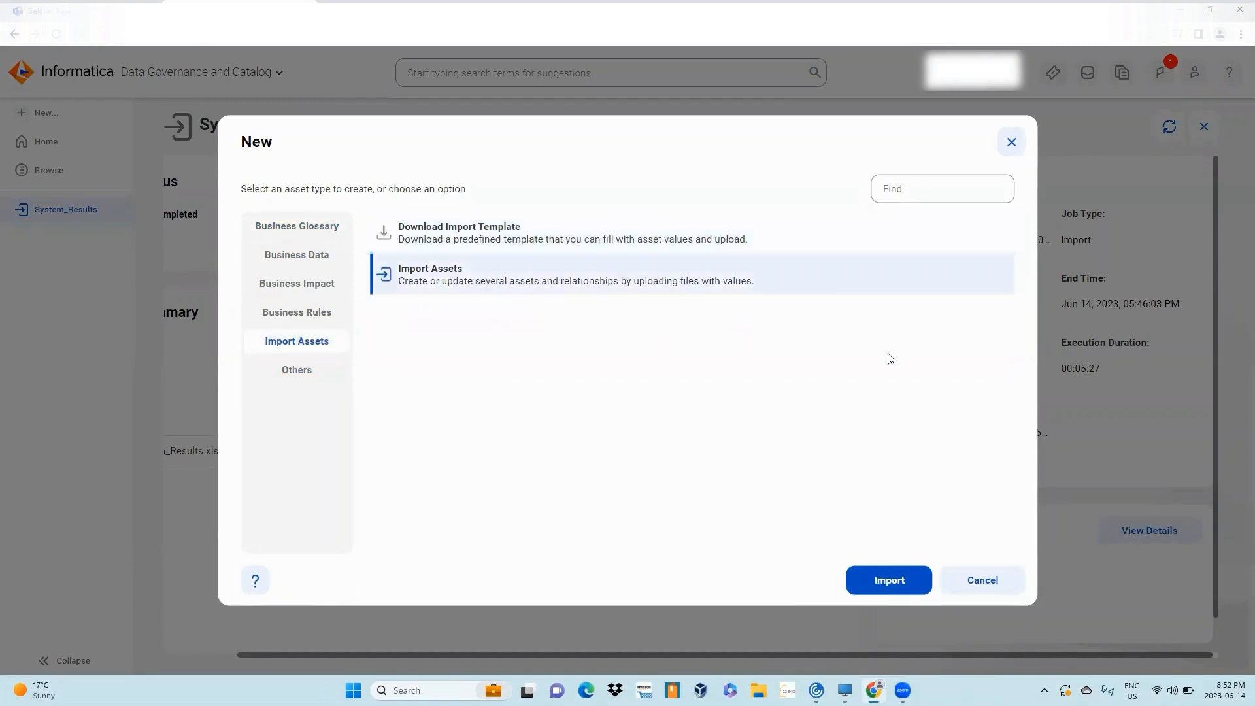
click(890, 581)
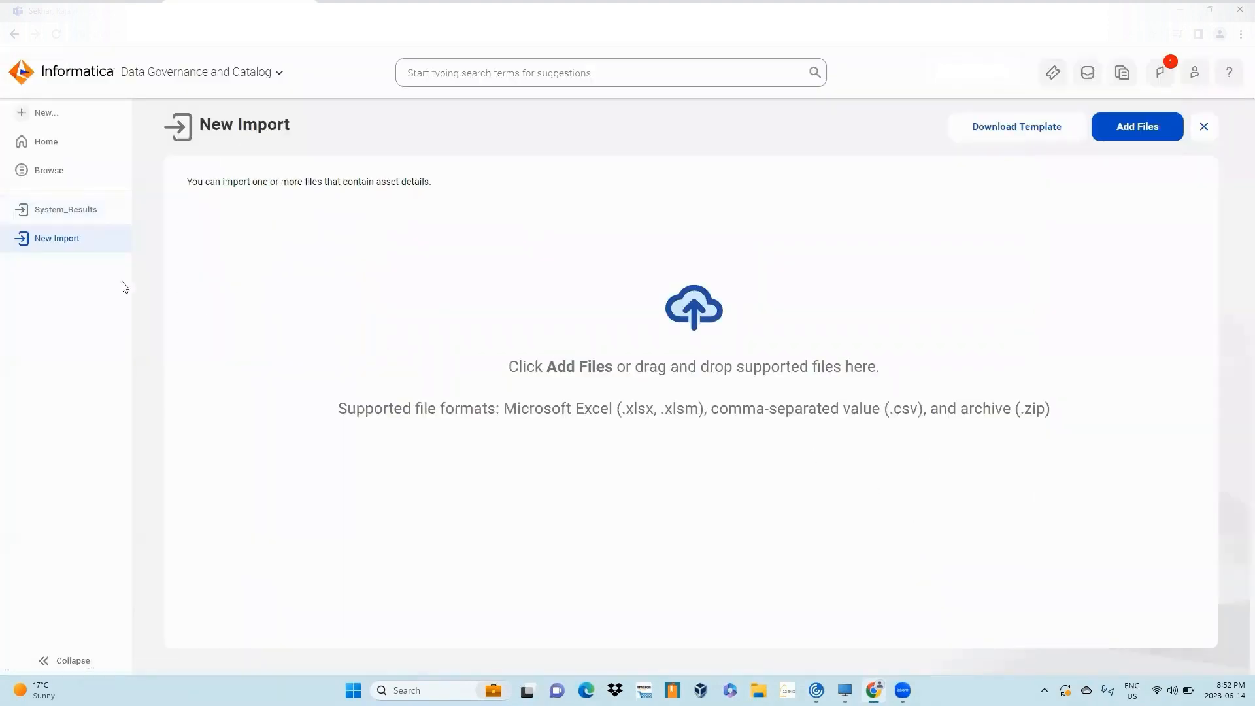
- Add the Test_Subdomain_Results file from the Axon to CDGC Migration folder to the import
click(1158, 139)
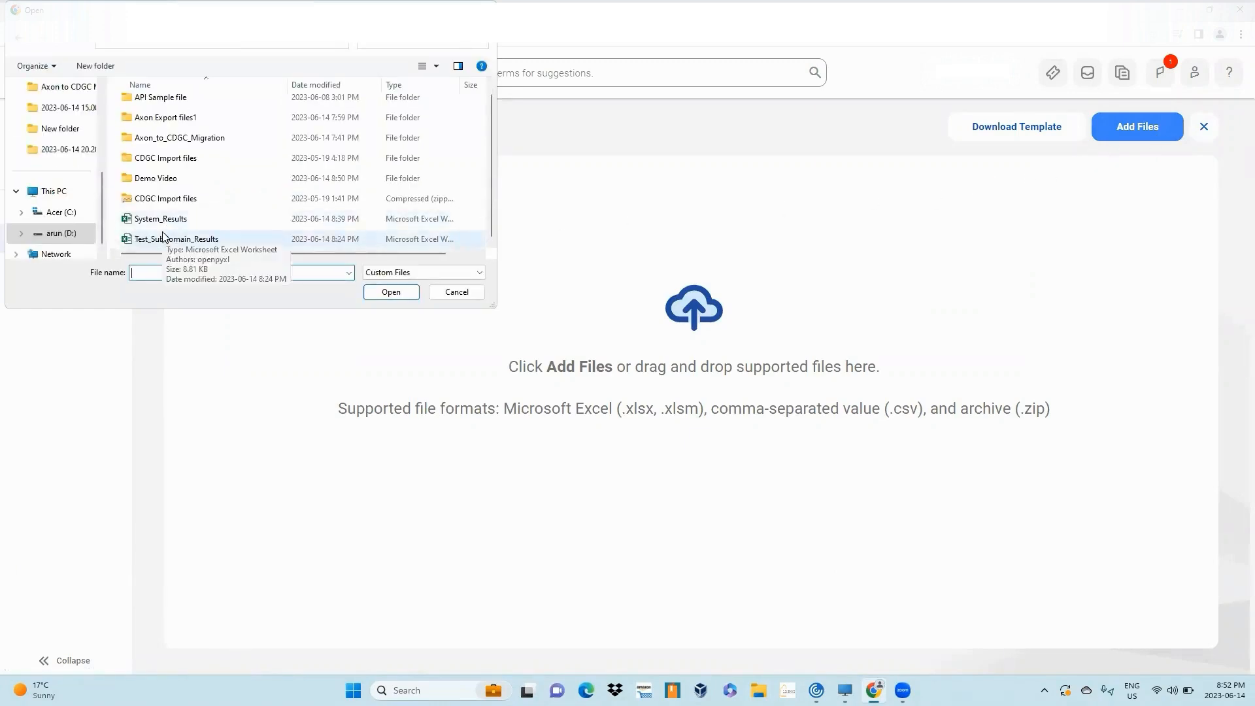
click(173, 236)
click(406, 289)
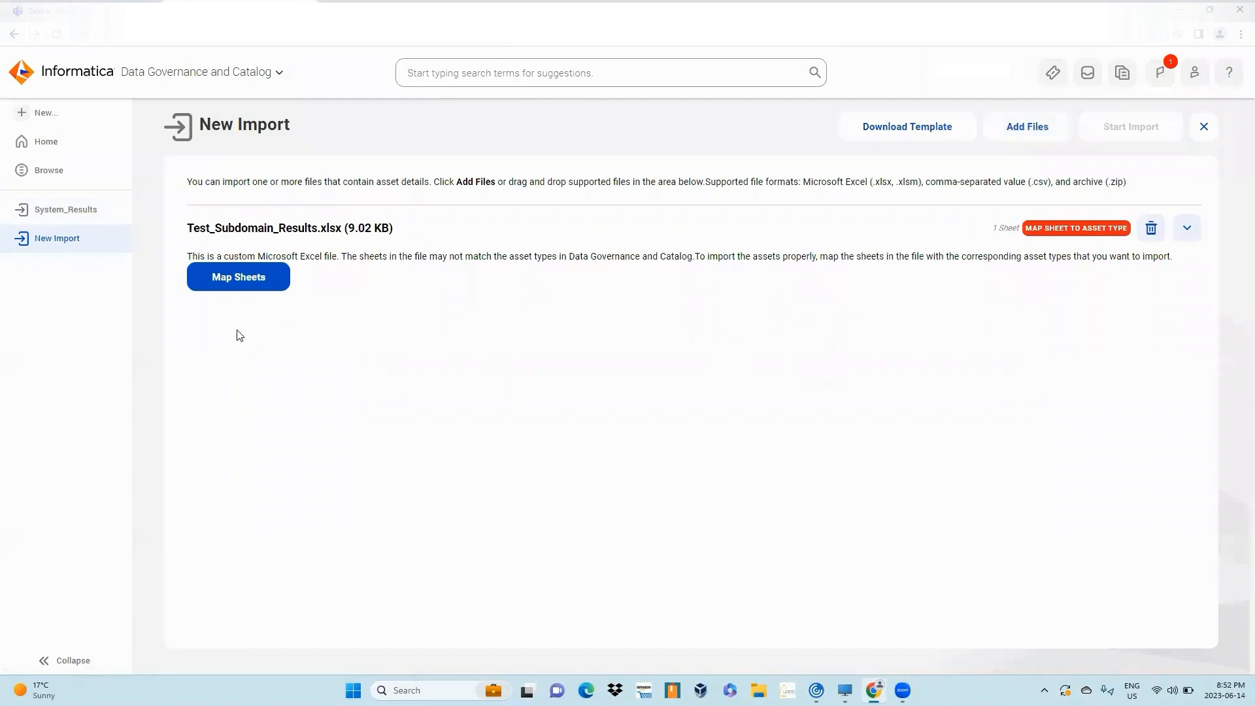
- Map Sheet1 of the file to the Subdomain asset type
click(245, 282)
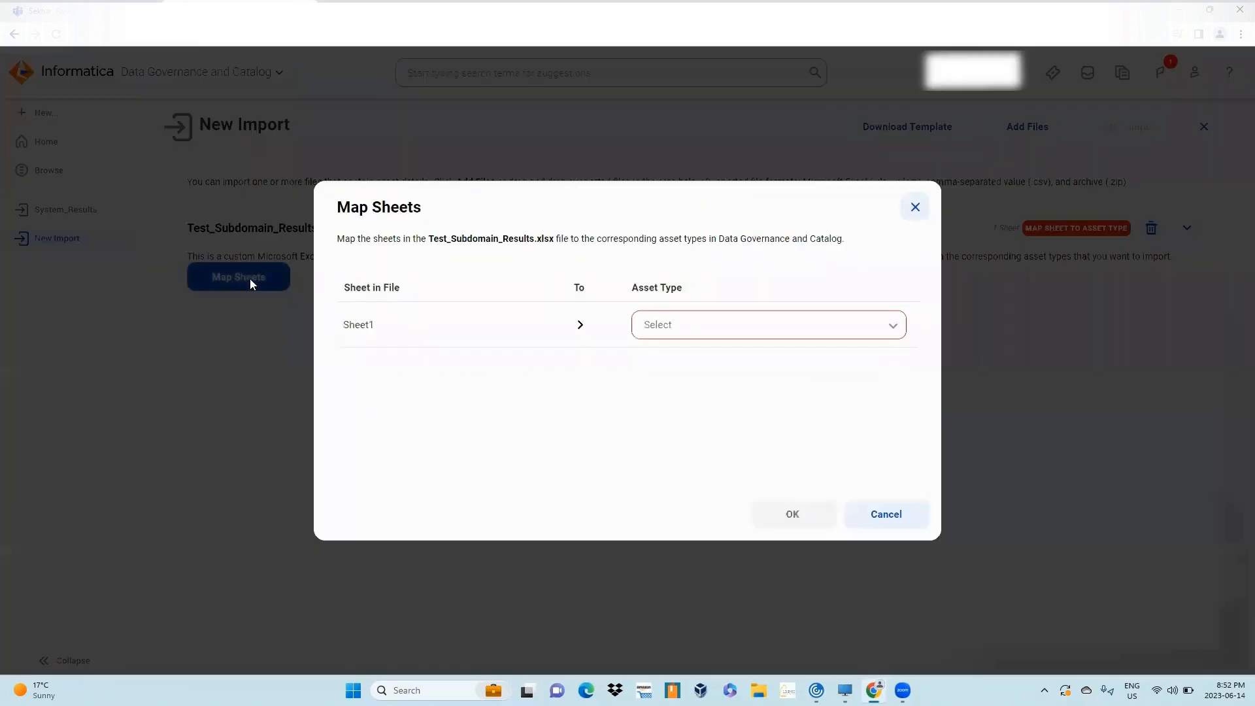
click(709, 336)
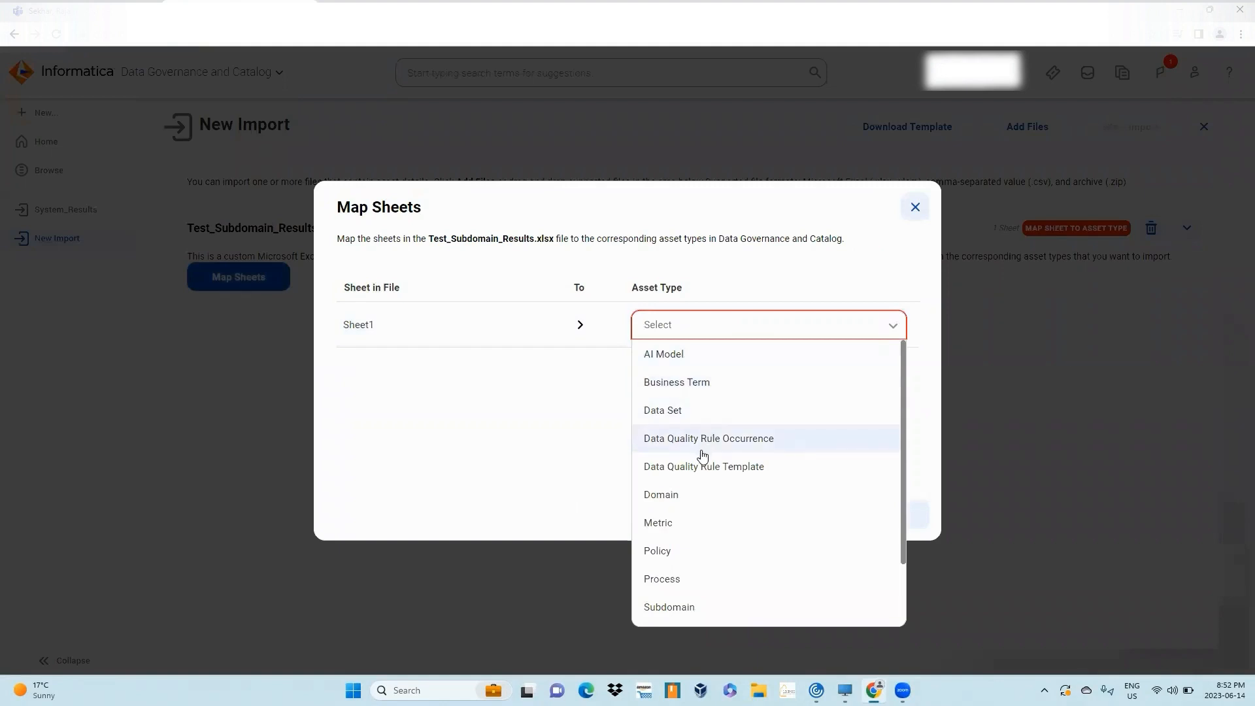
click(701, 608)
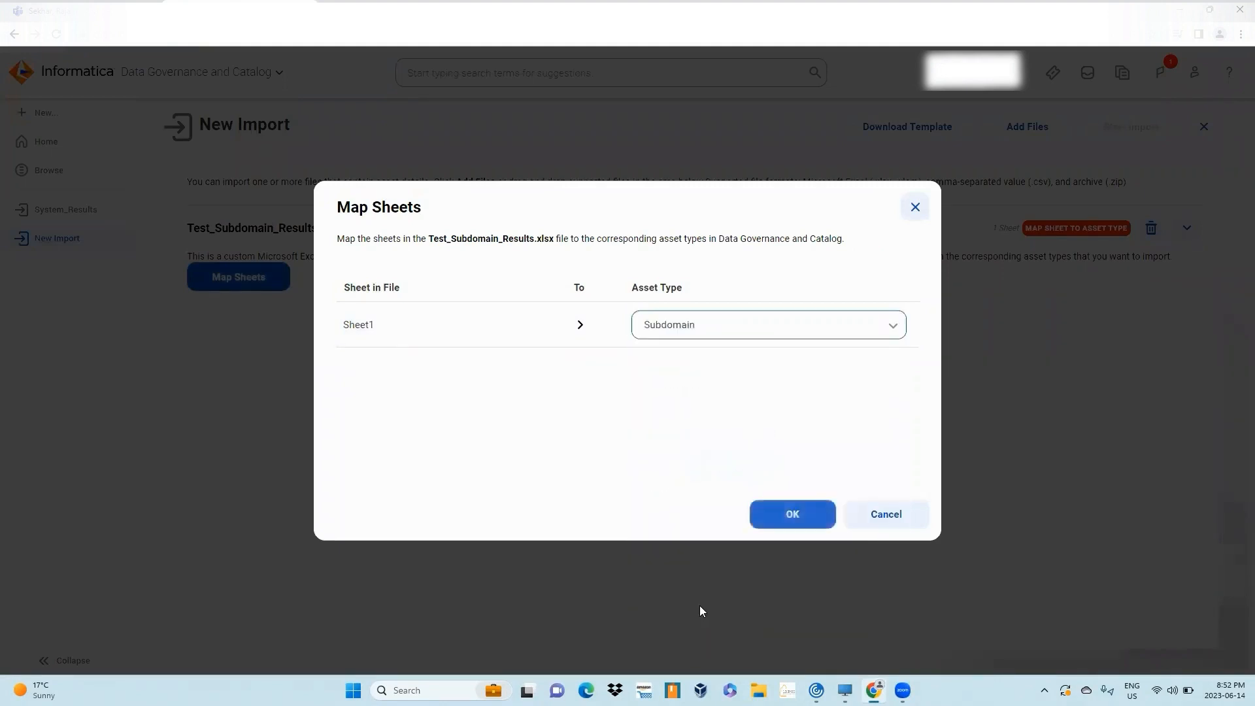
click(810, 517)
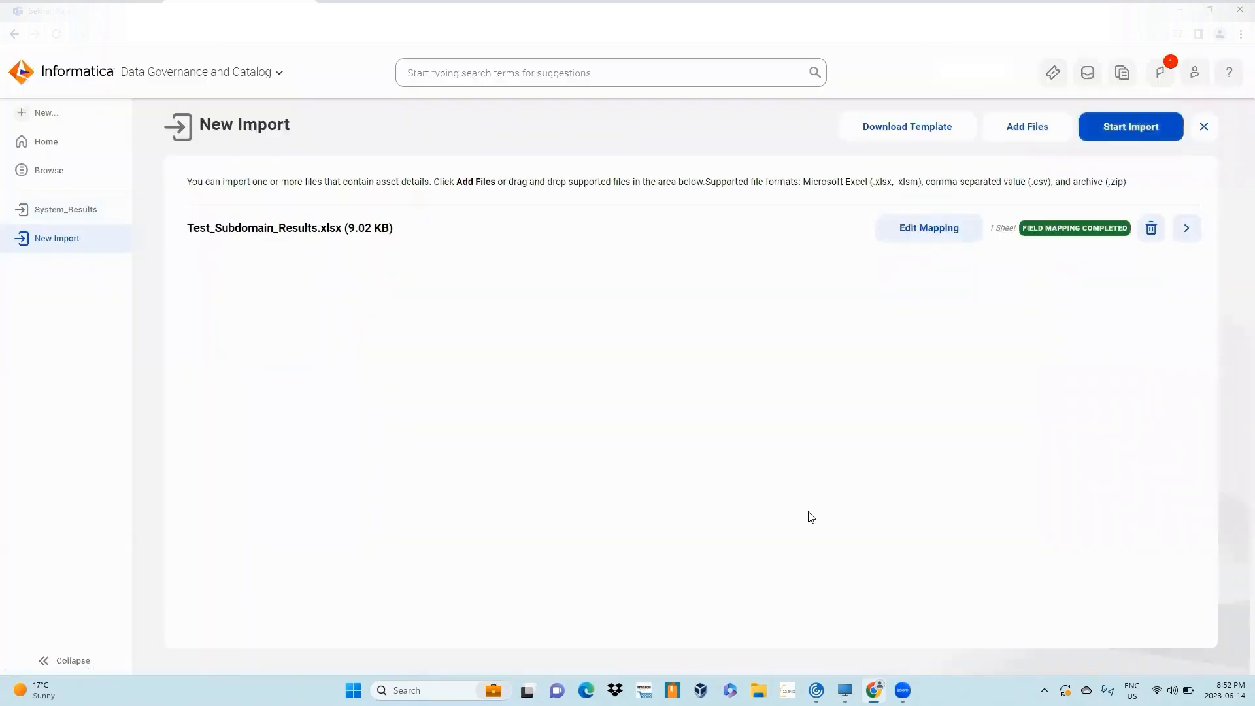
- Start the import with the job name Test_Subdomain_Results and stop-on-warning error handling
click(1146, 128)
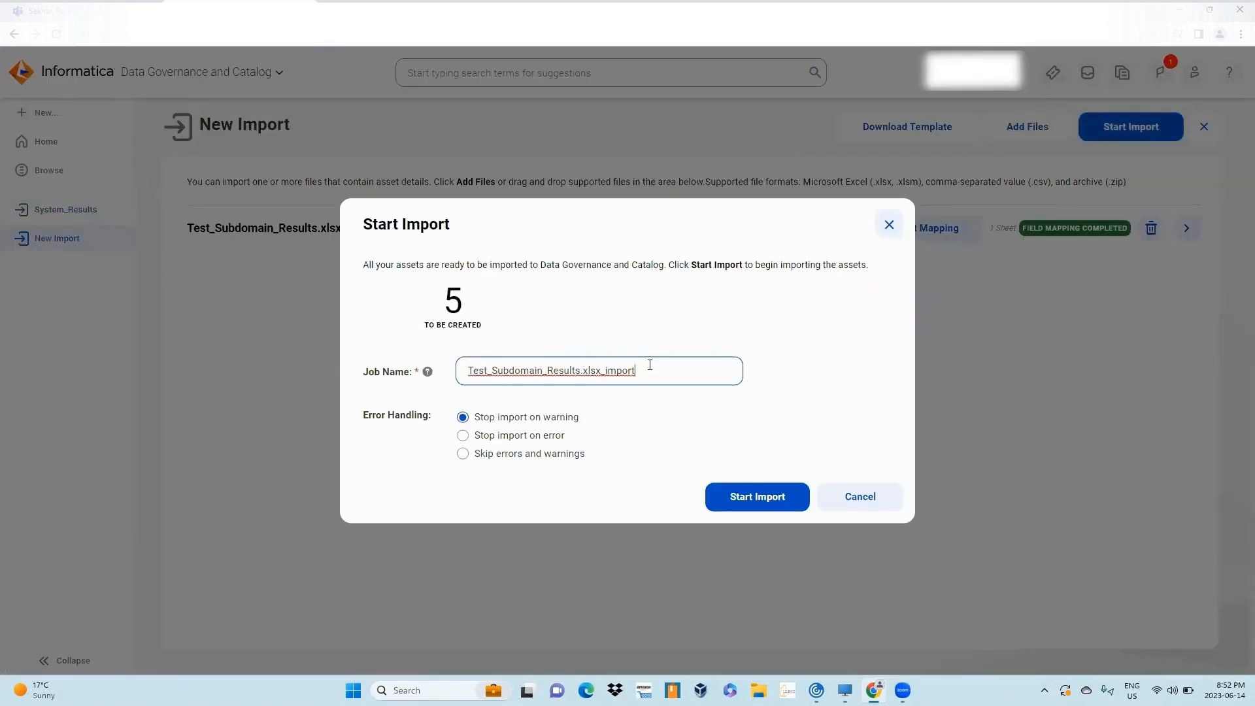
key(BackSpace)
key(BackSpace)
click(744, 498)
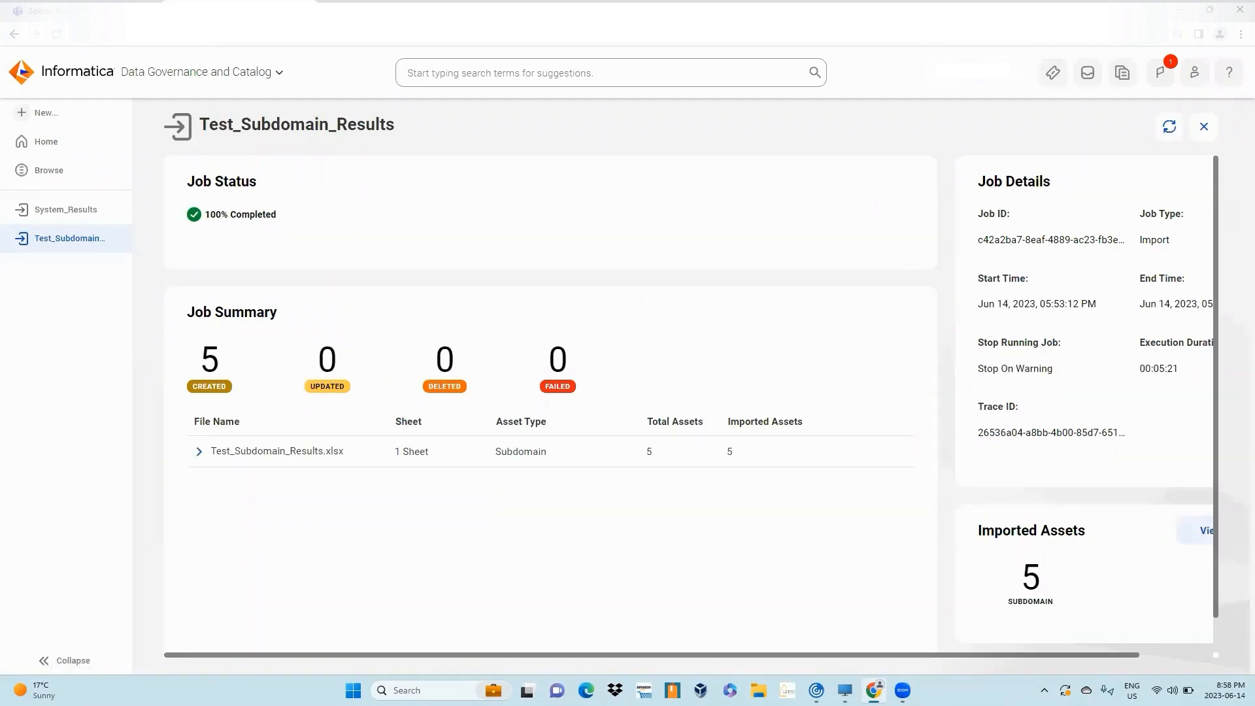
- Review the imported subdomain assets' details for the completed job
scroll(1123, 652, right, 2)
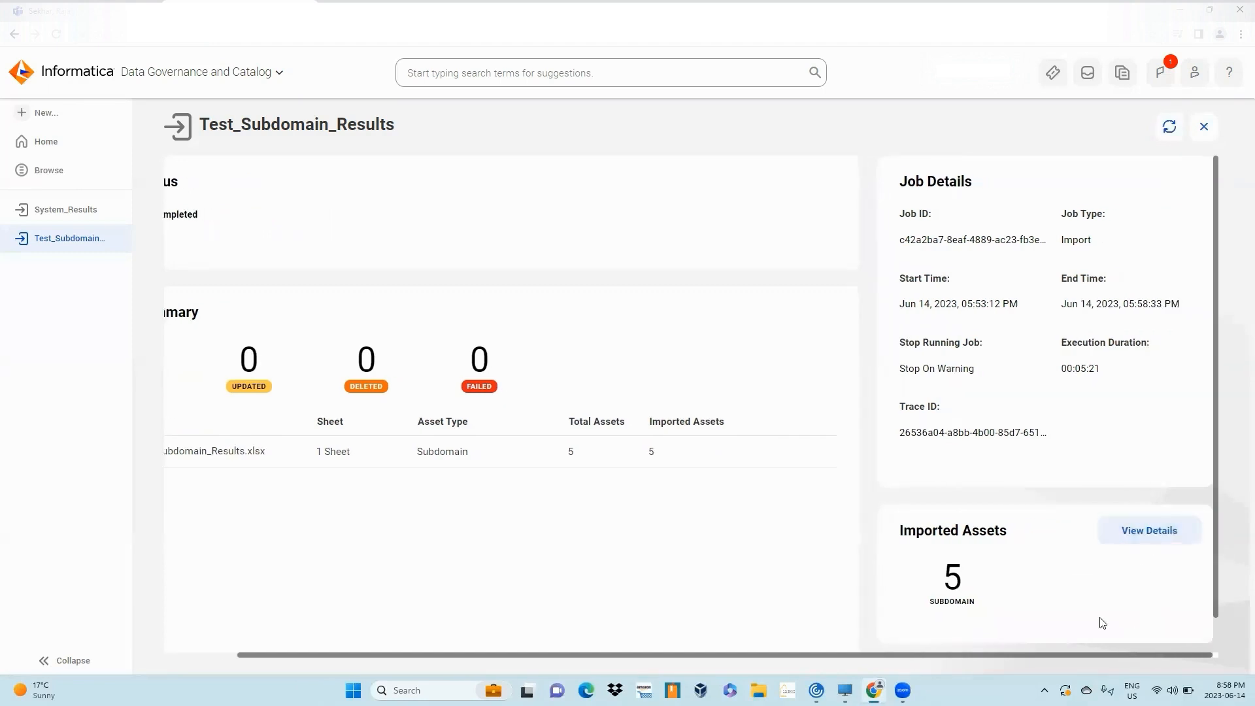
click(1156, 527)
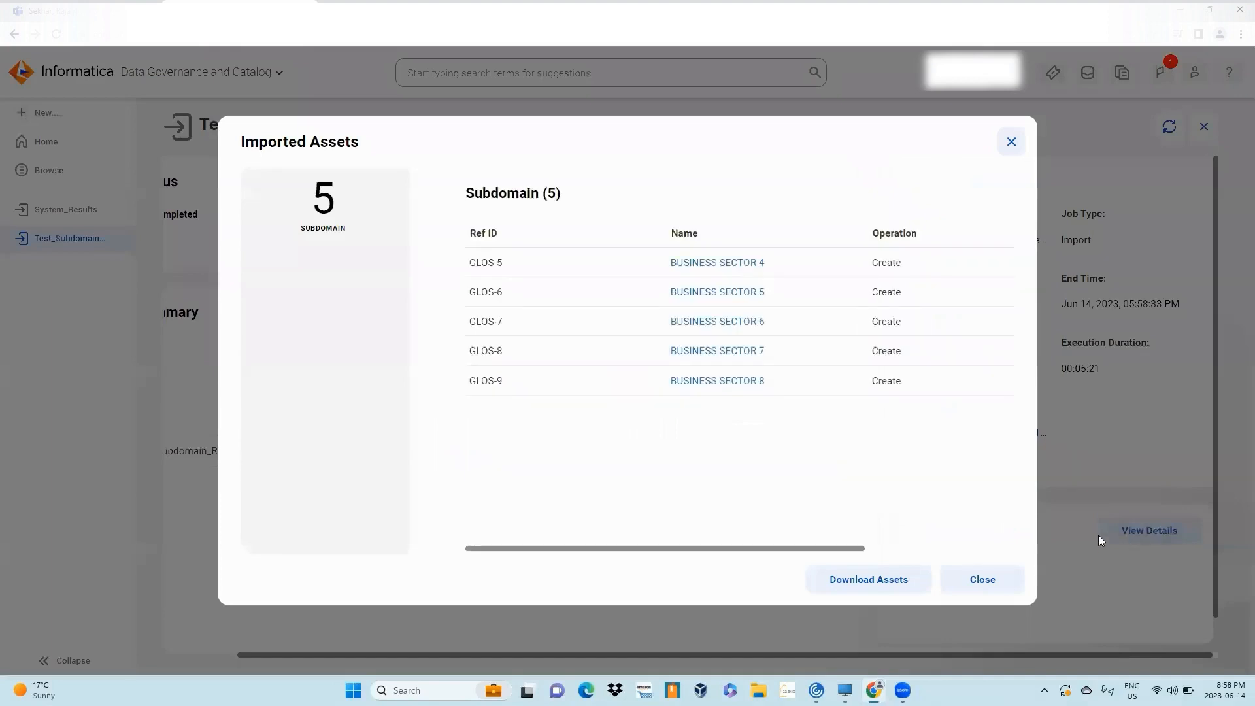
drag(834, 549, 1014, 541)
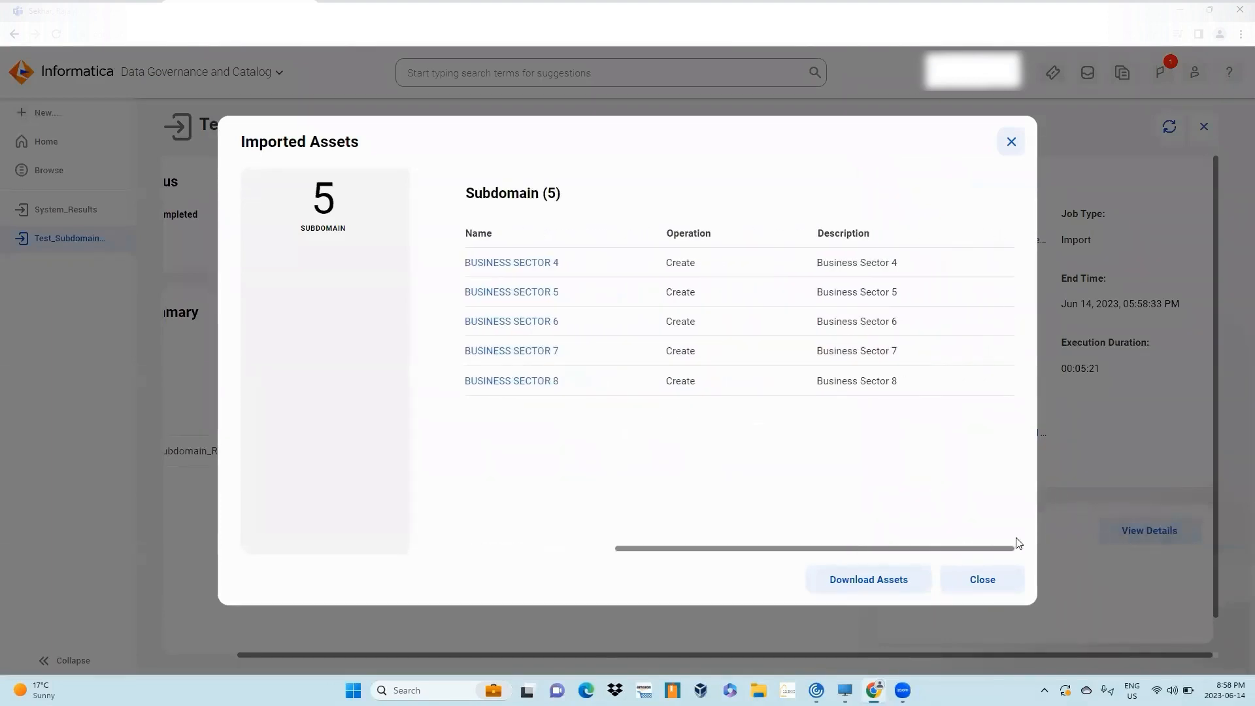
click(988, 581)
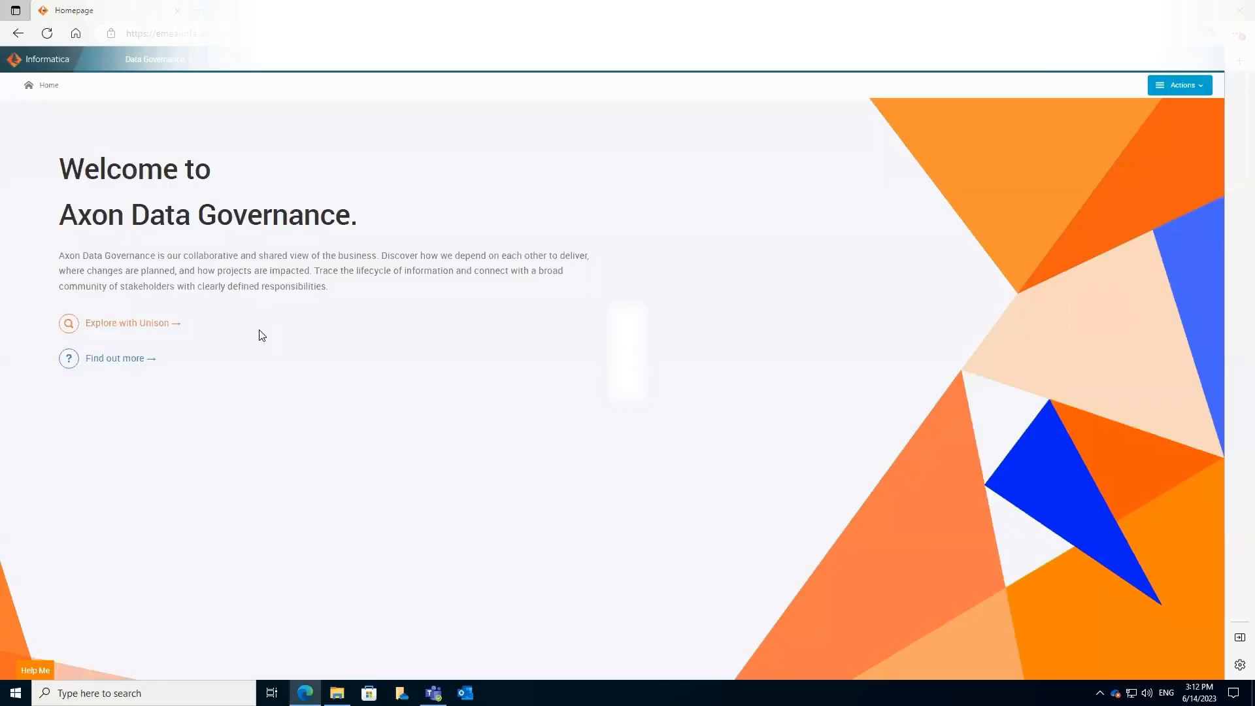
- In Axon, open Explore with Unison and export the System list to Excel
click(139, 329)
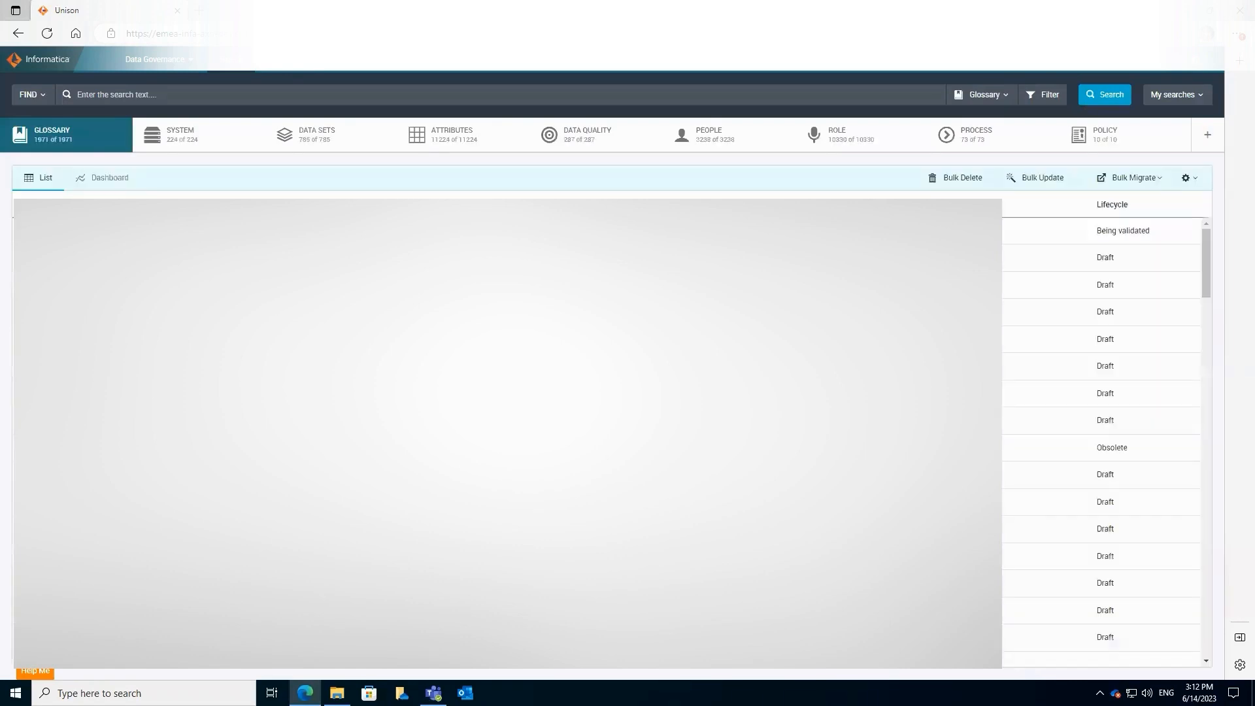
click(183, 143)
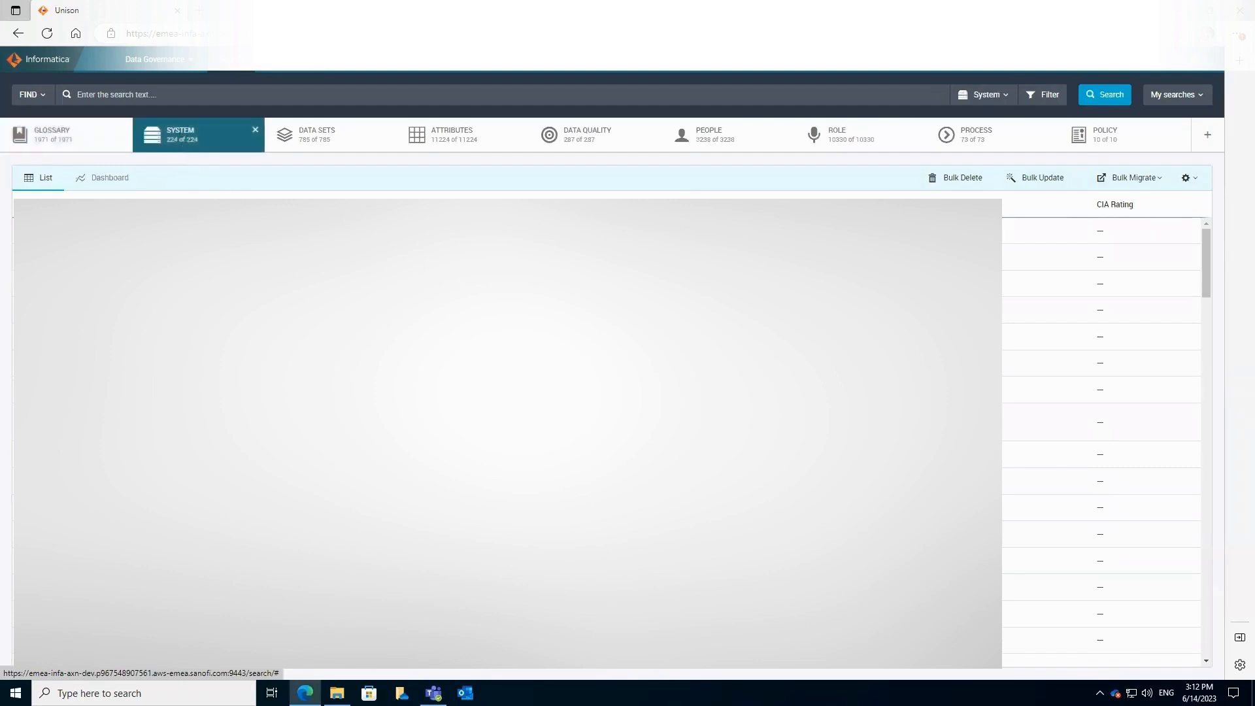
click(1196, 180)
mouse_move(1141, 225)
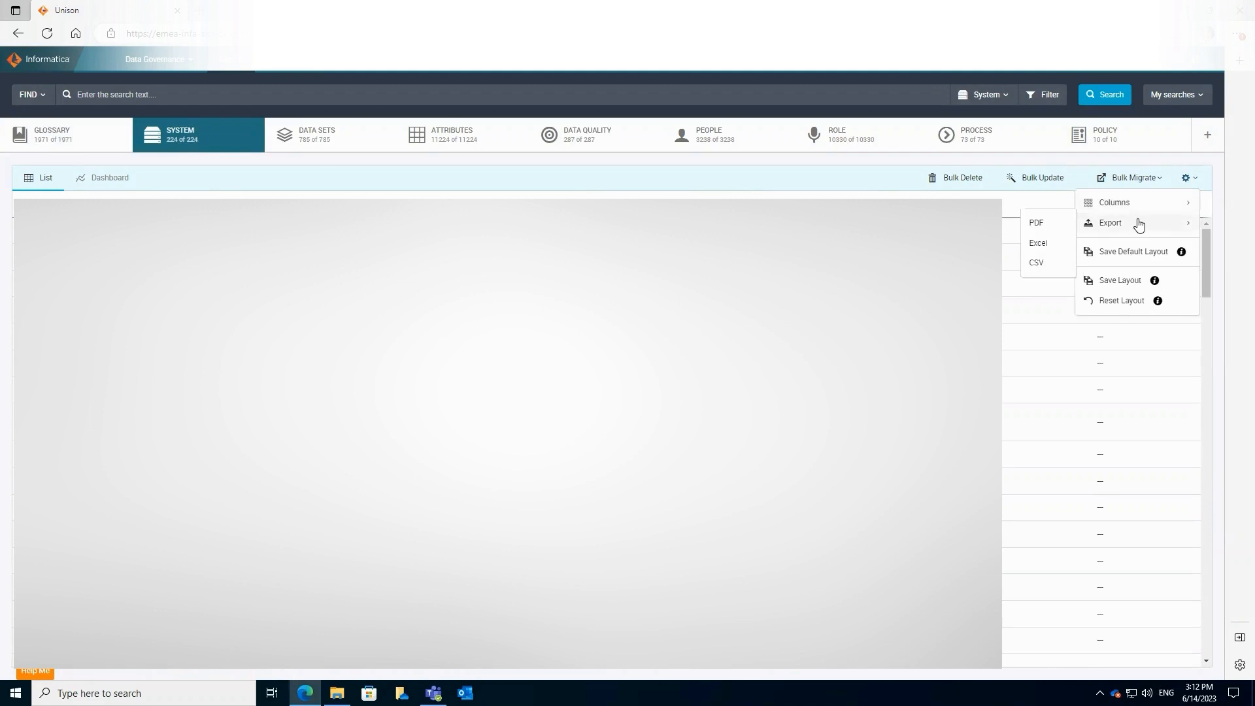
click(1045, 249)
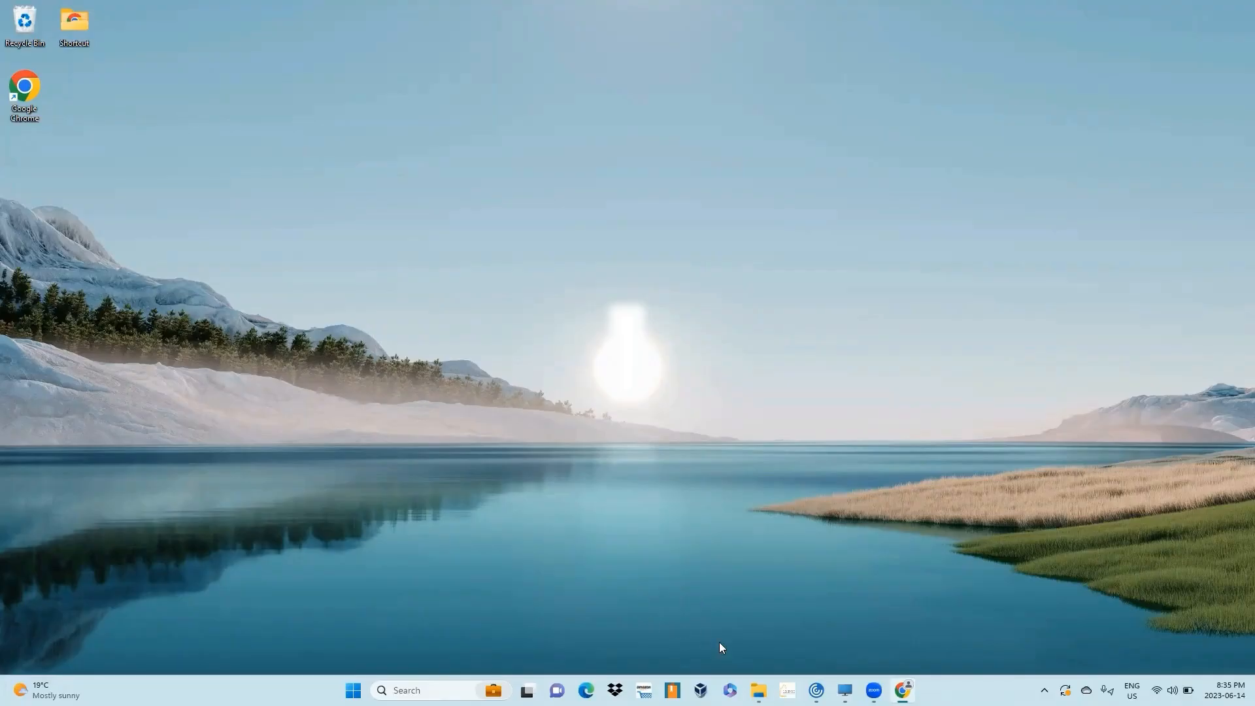
- Open the System grid export from the Axon Export files folder in Excel
click(759, 690)
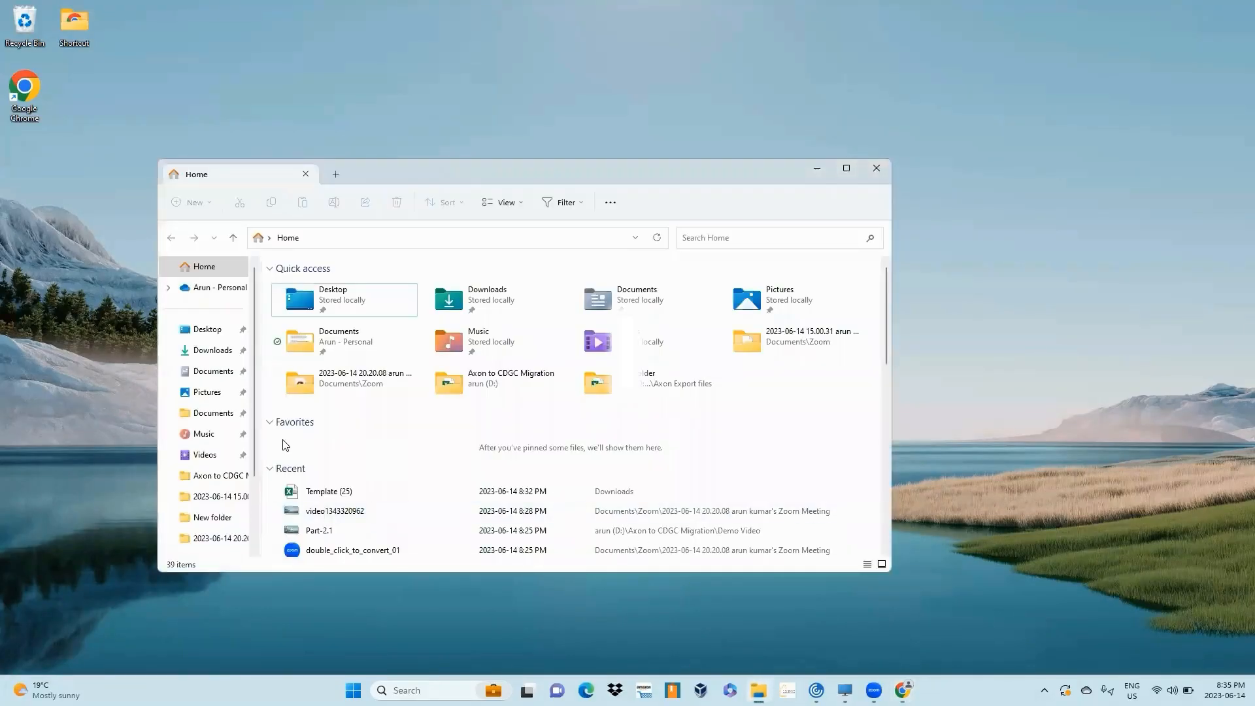
click(210, 476)
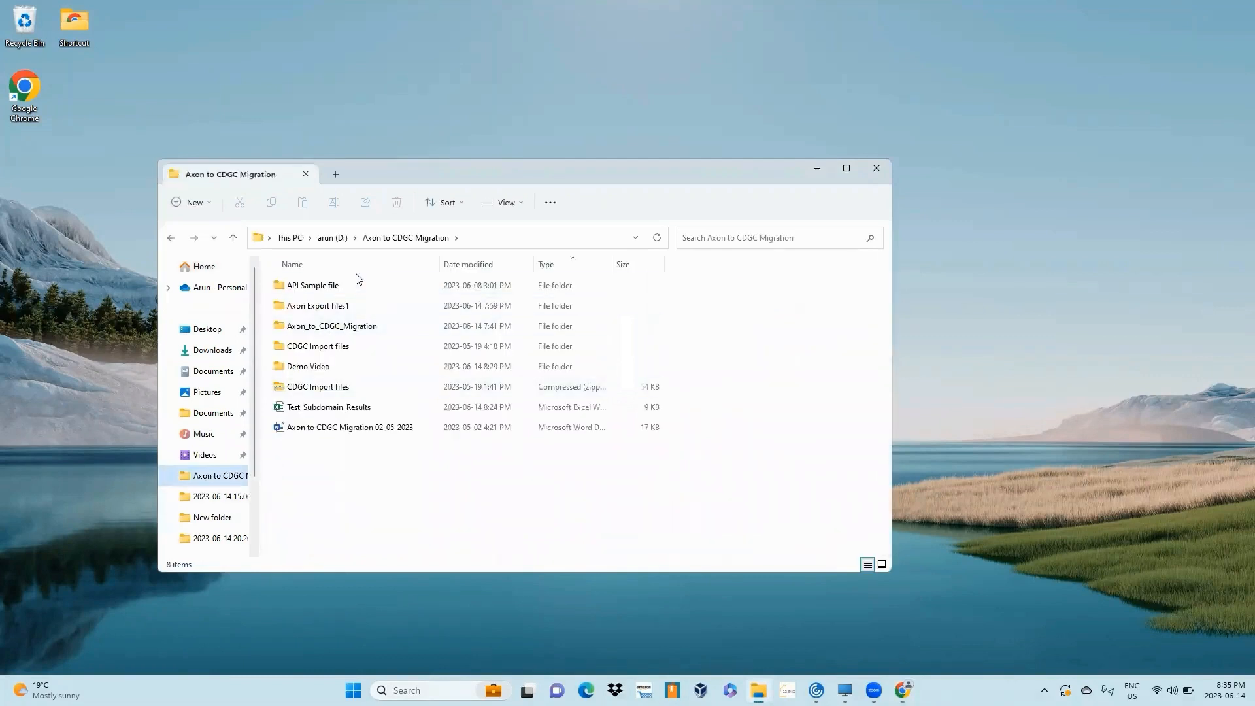
double_click(313, 305)
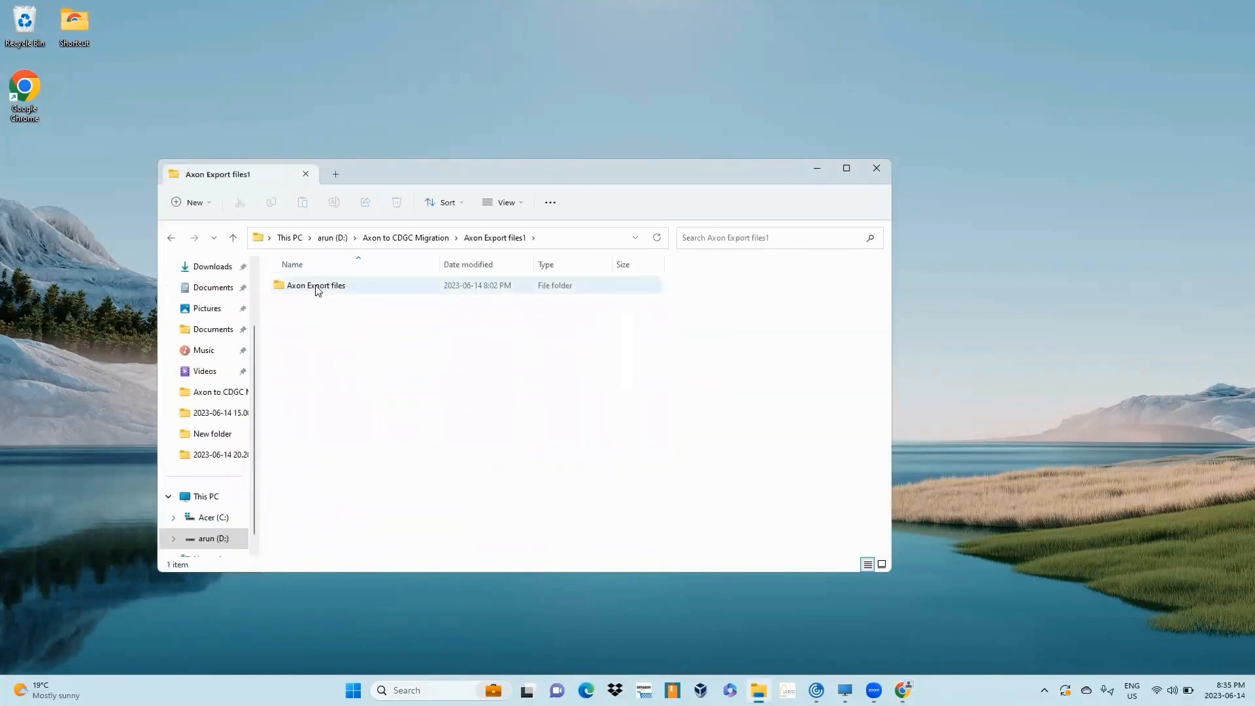
double_click(315, 287)
click(310, 289)
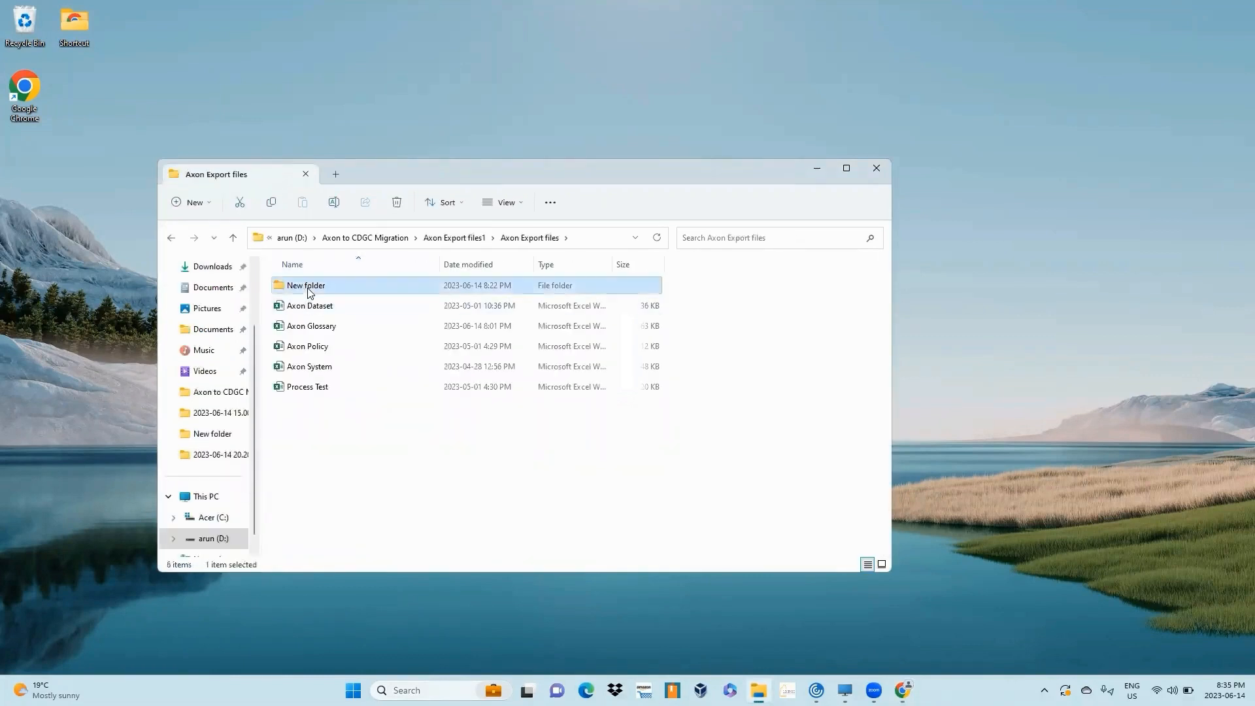
double_click(311, 288)
double_click(310, 305)
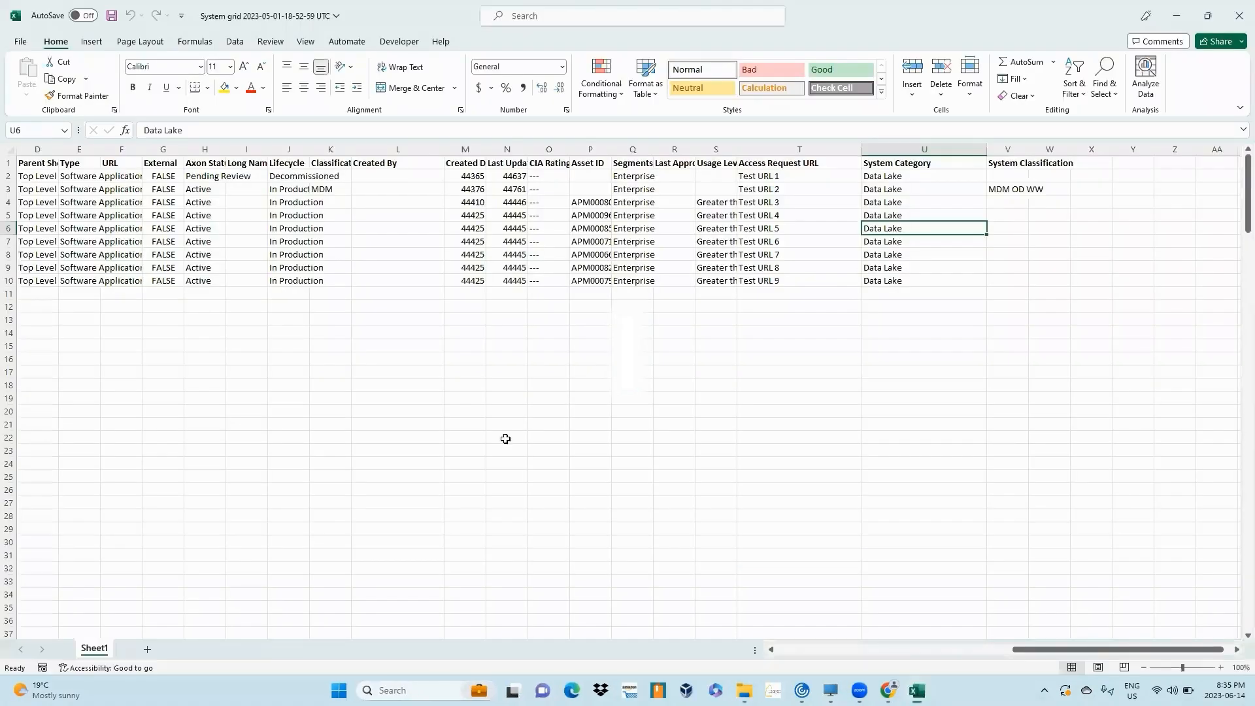
- Review the System grid export's column headers, then close the workbook and its folder window
click(928, 153)
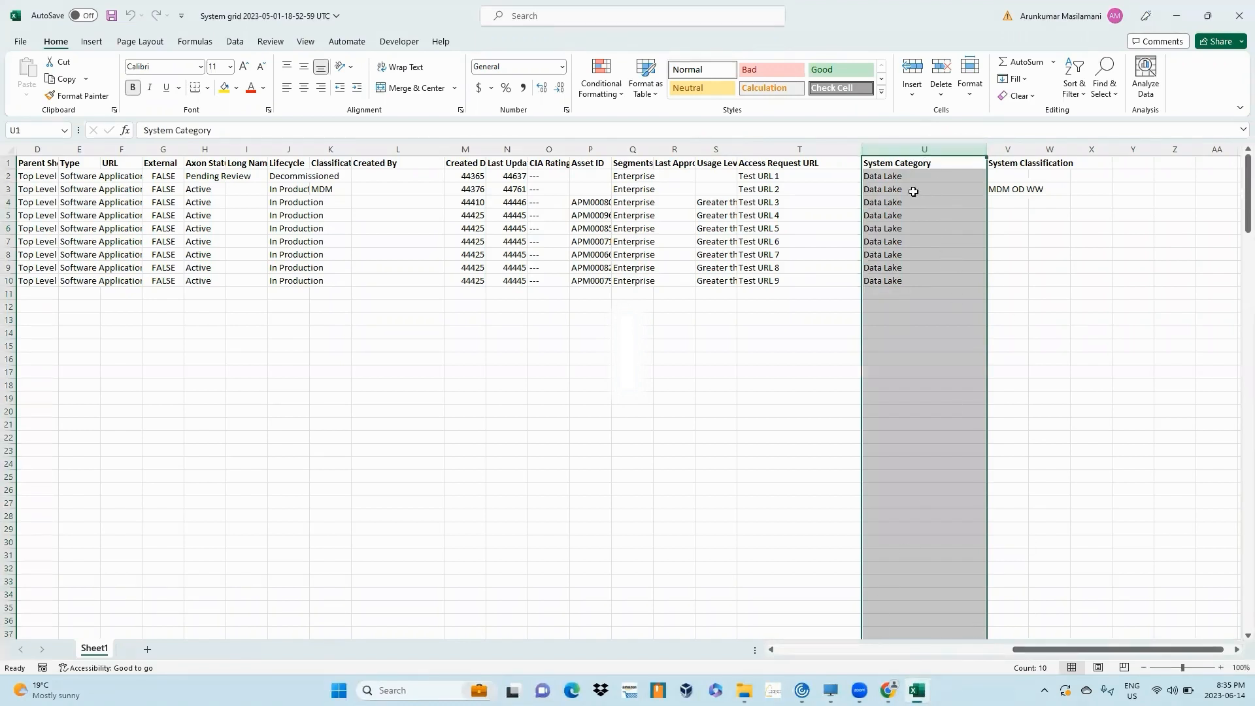
click(799, 153)
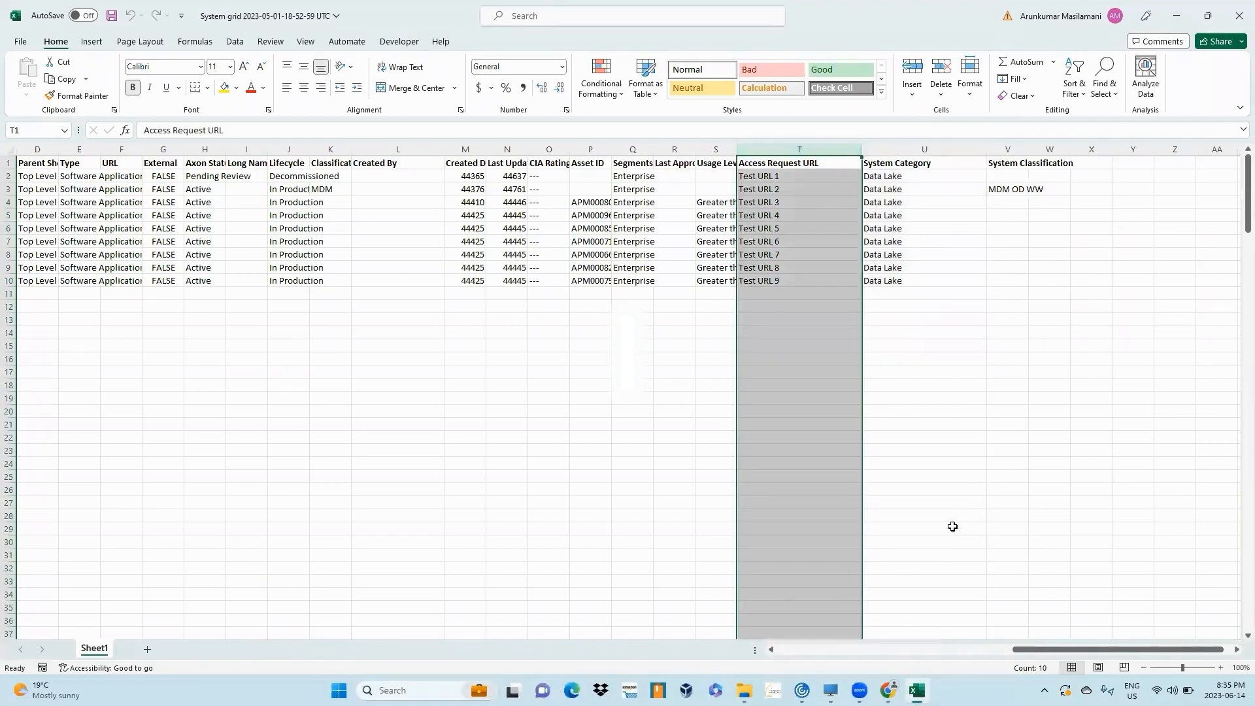
drag(1020, 649, 784, 650)
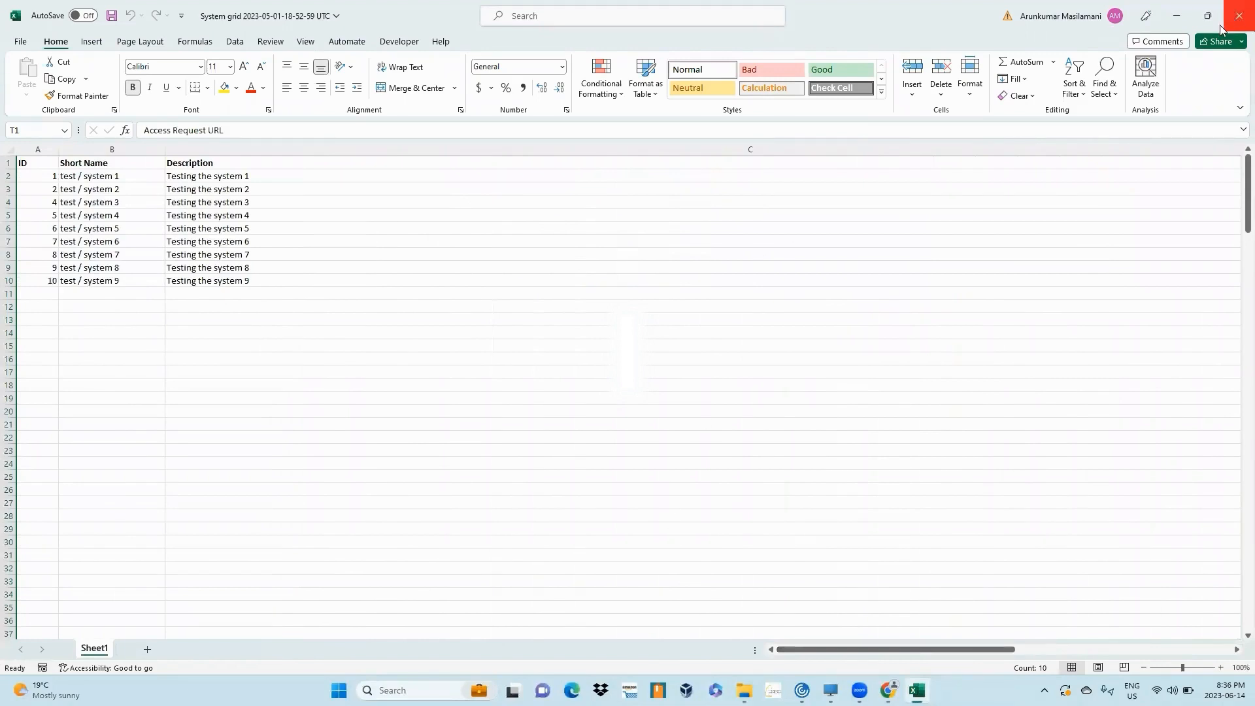
click(1182, 26)
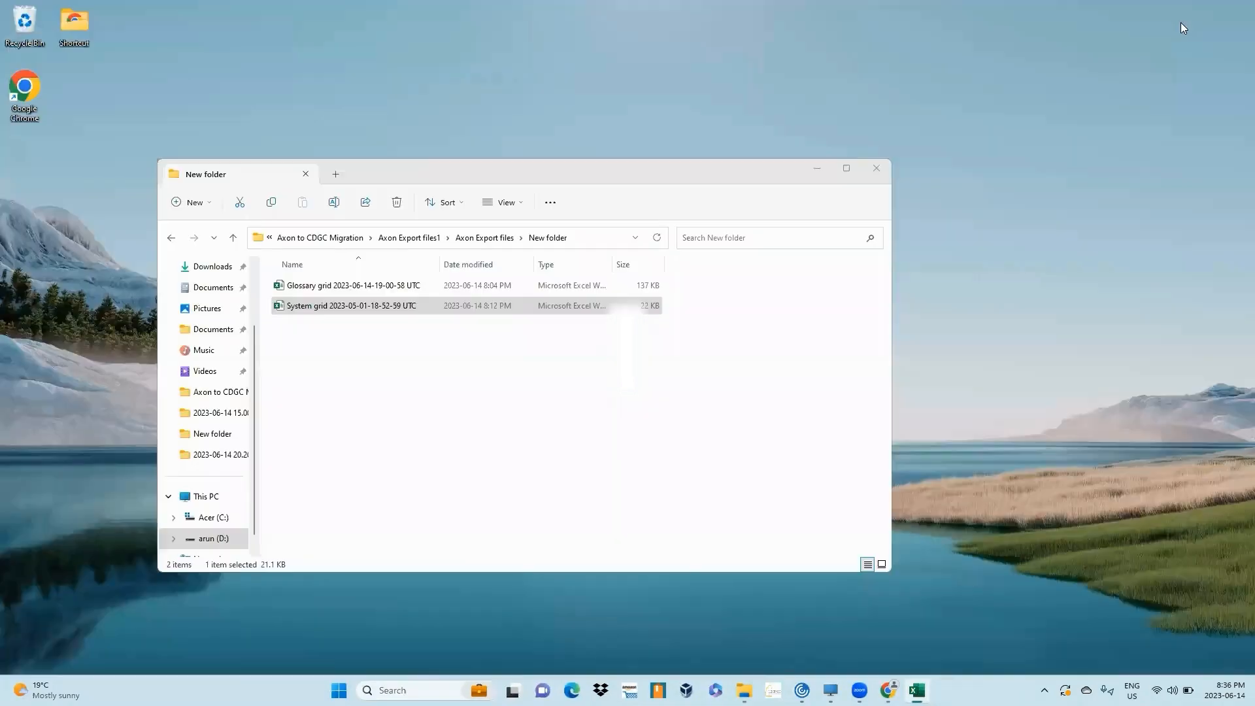
click(876, 170)
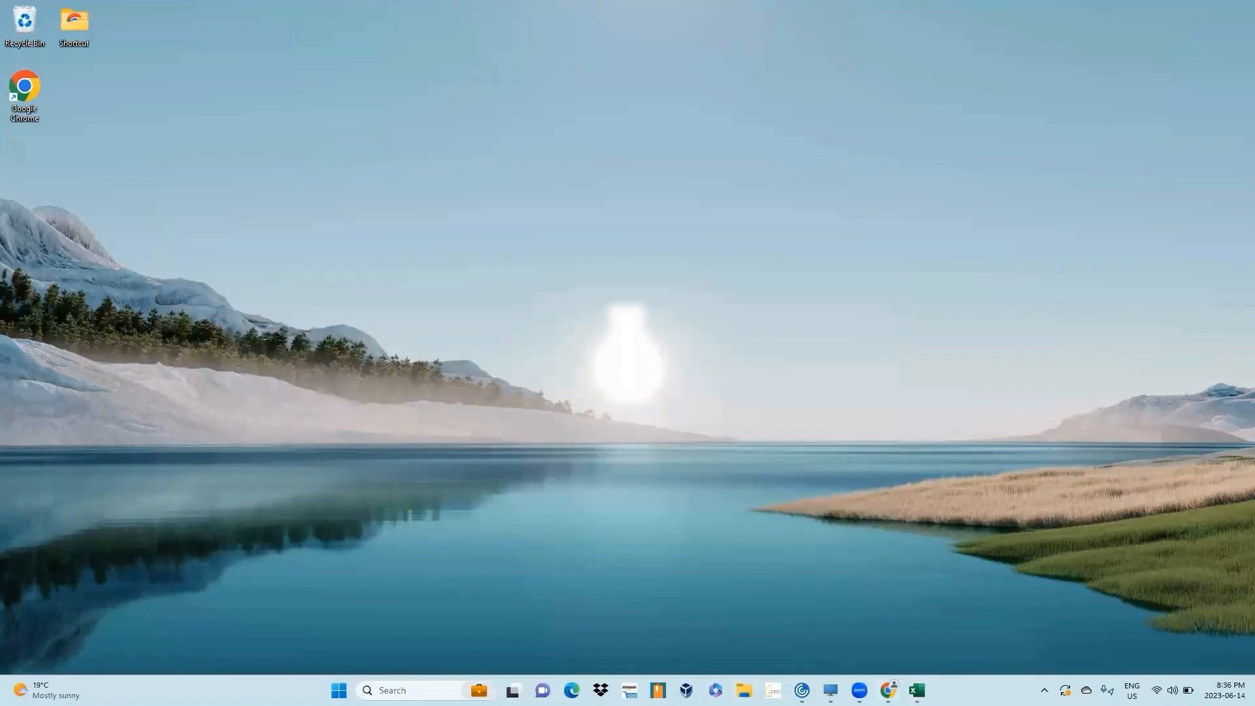
- In Data Governance and Catalog, download an import template containing only the System asset sheet
mouse_move(888, 690)
click(886, 615)
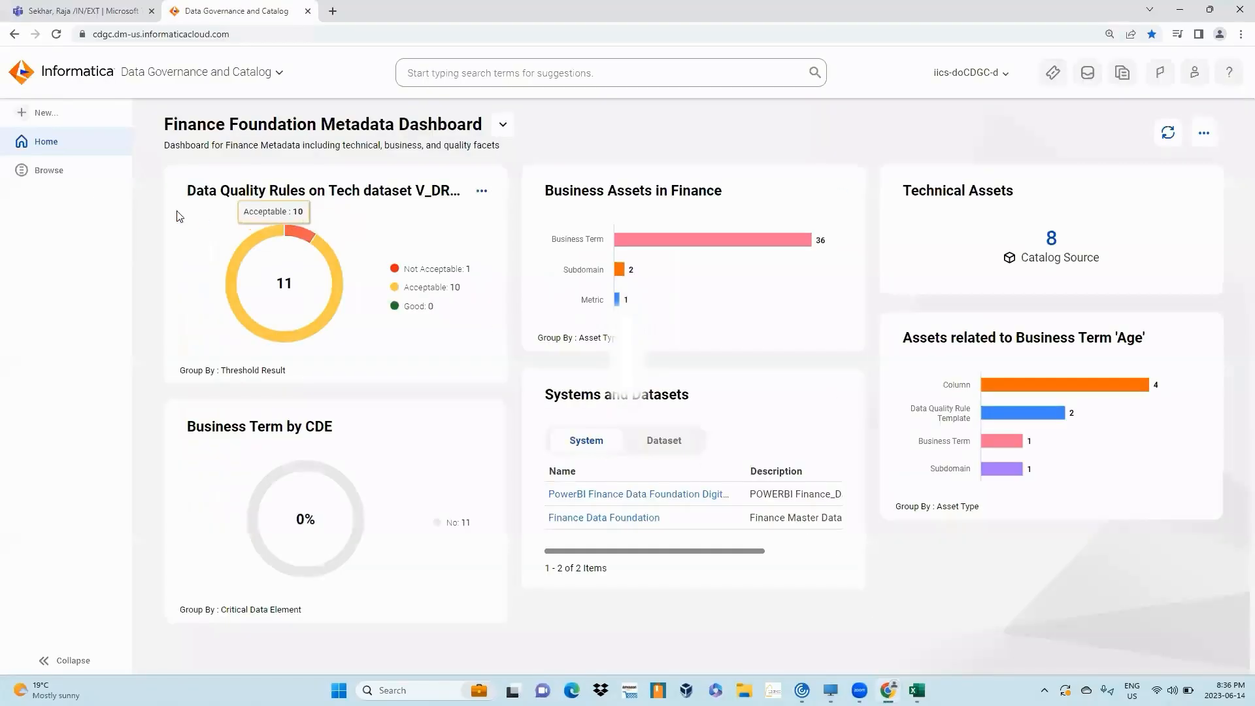
click(42, 113)
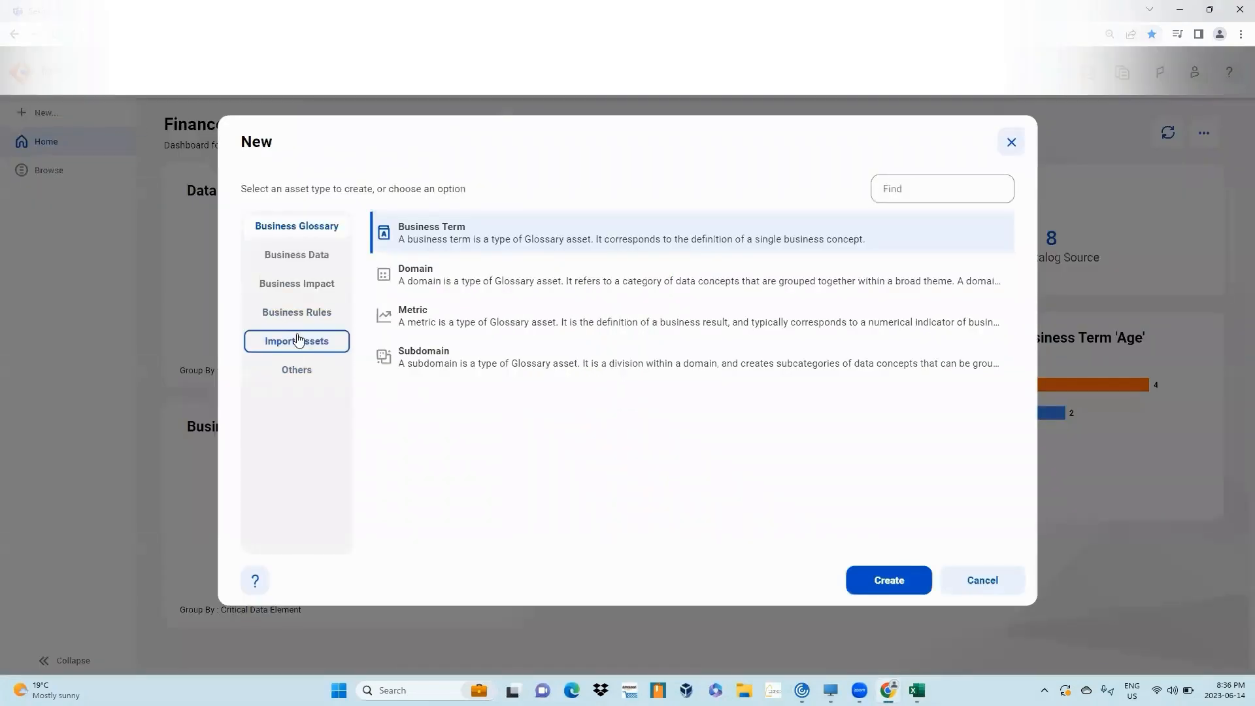
click(298, 340)
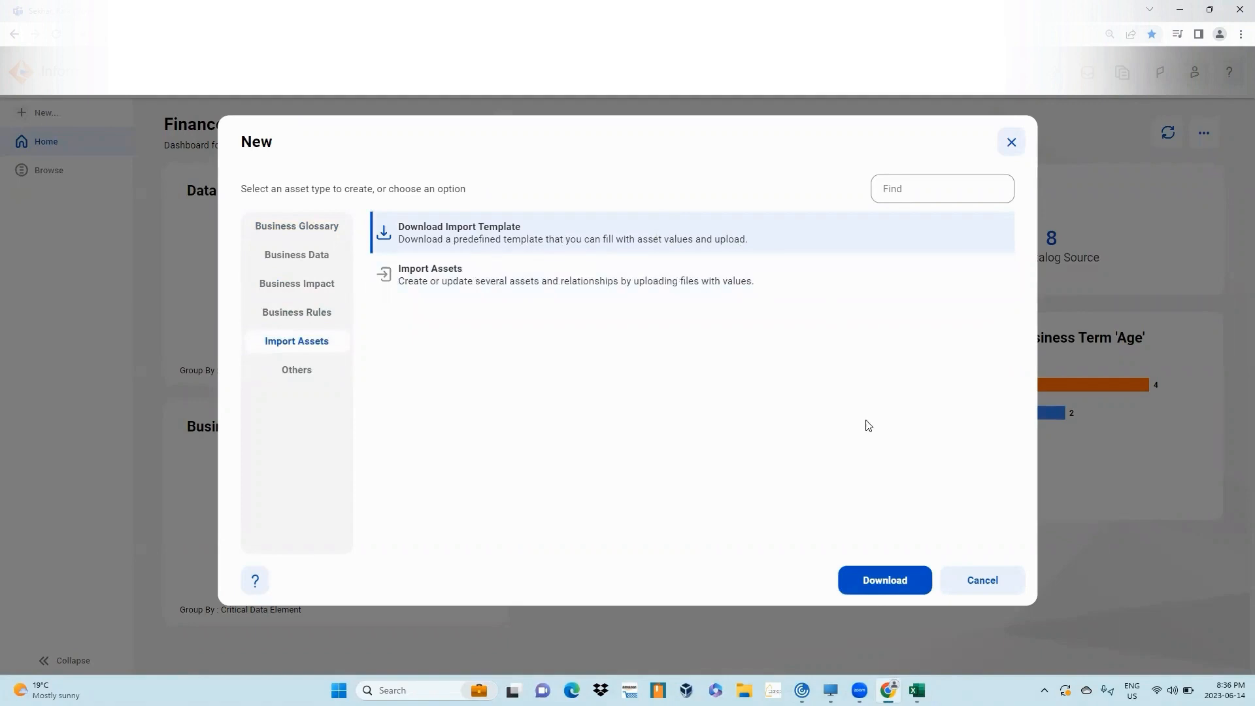
click(878, 589)
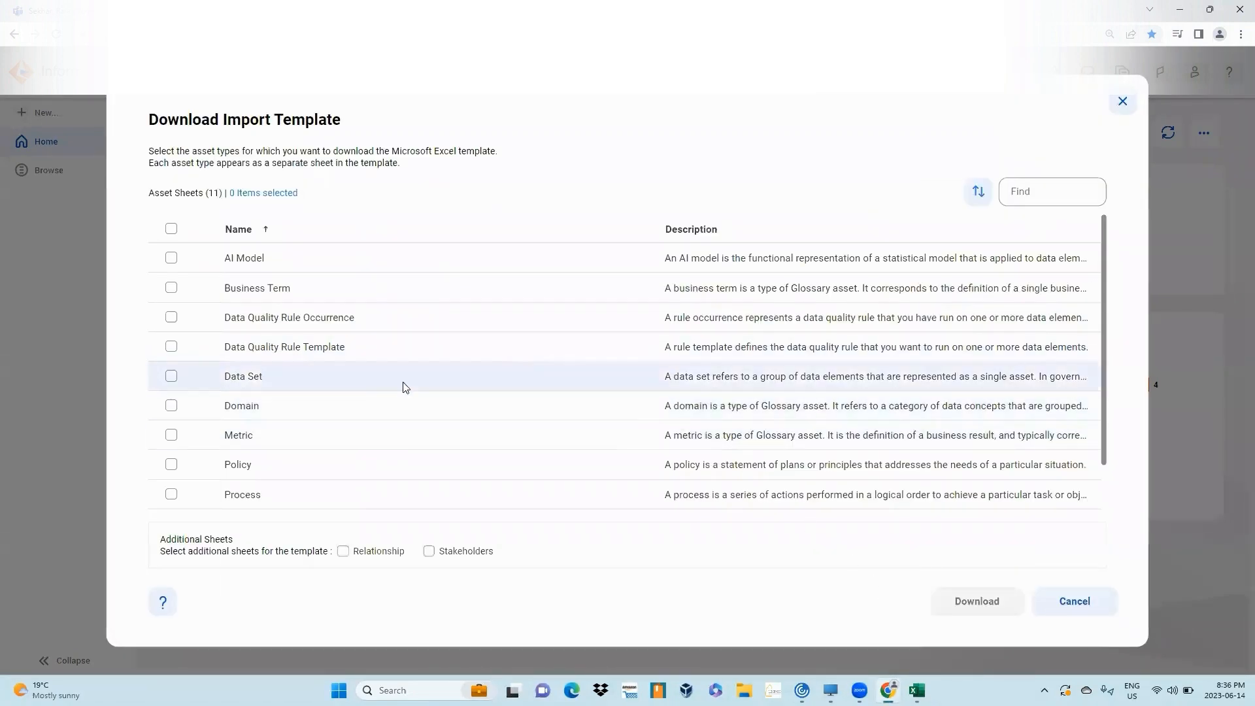
scroll(232, 433, down, 2)
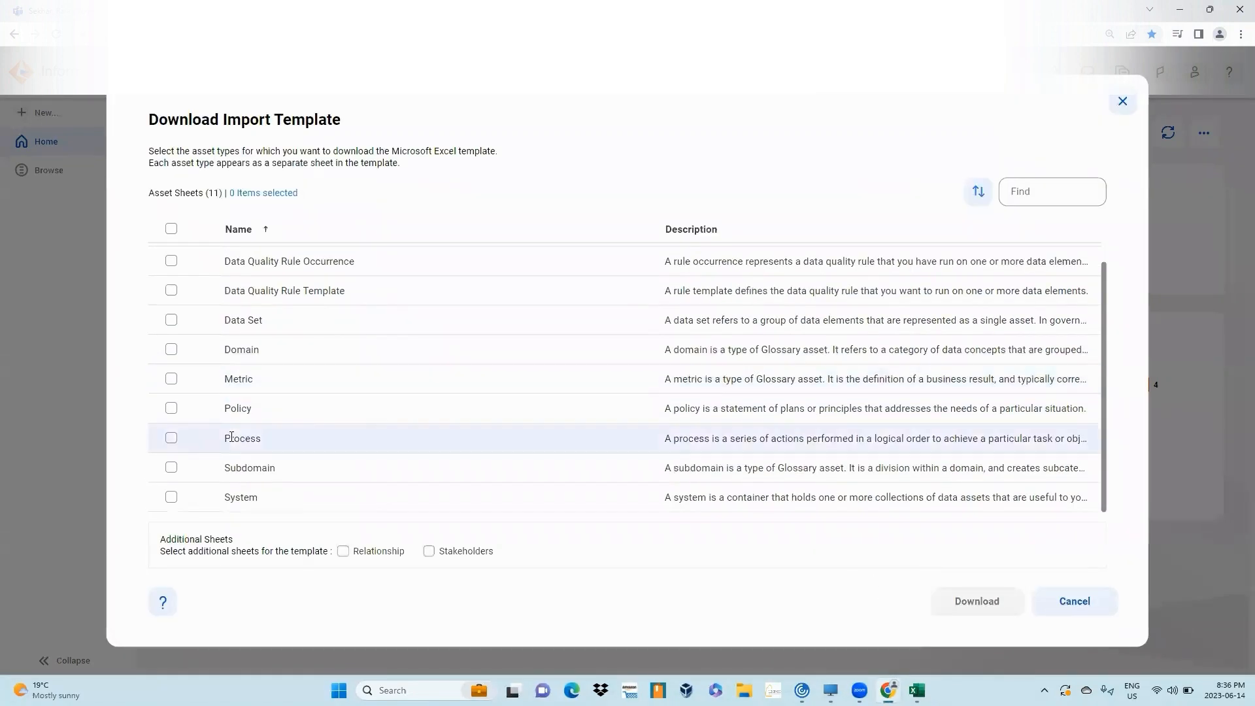
click(172, 498)
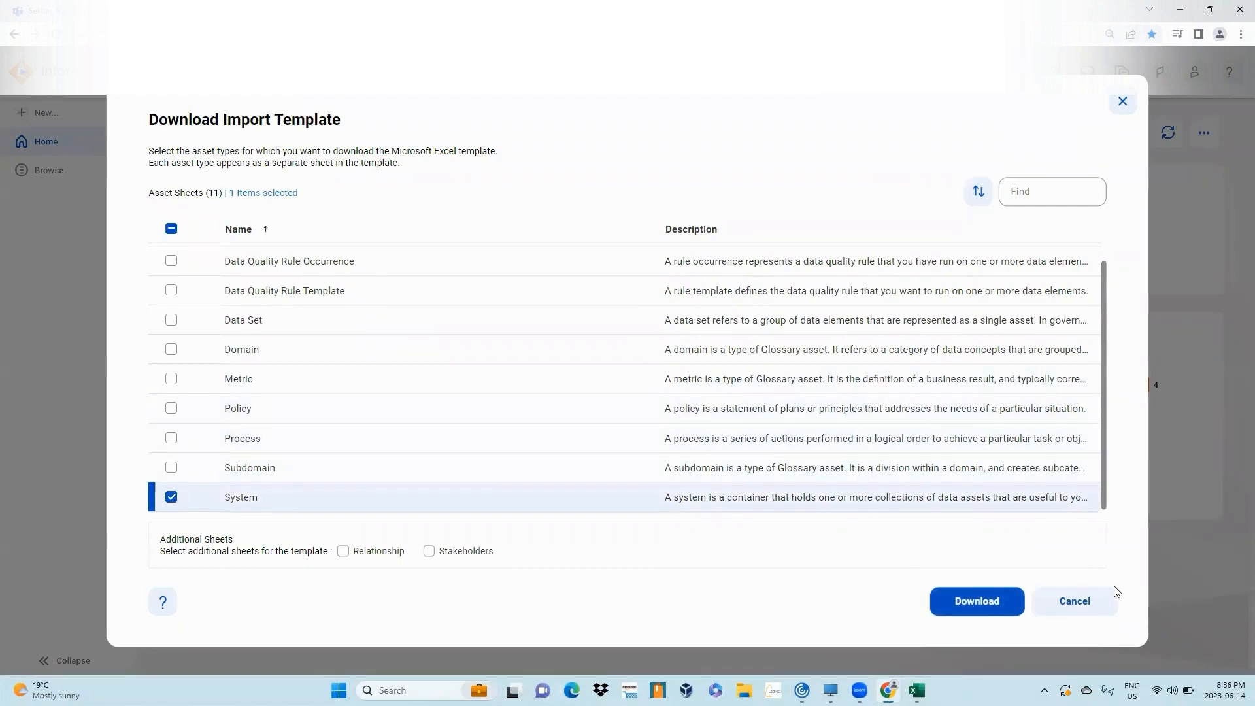
click(991, 612)
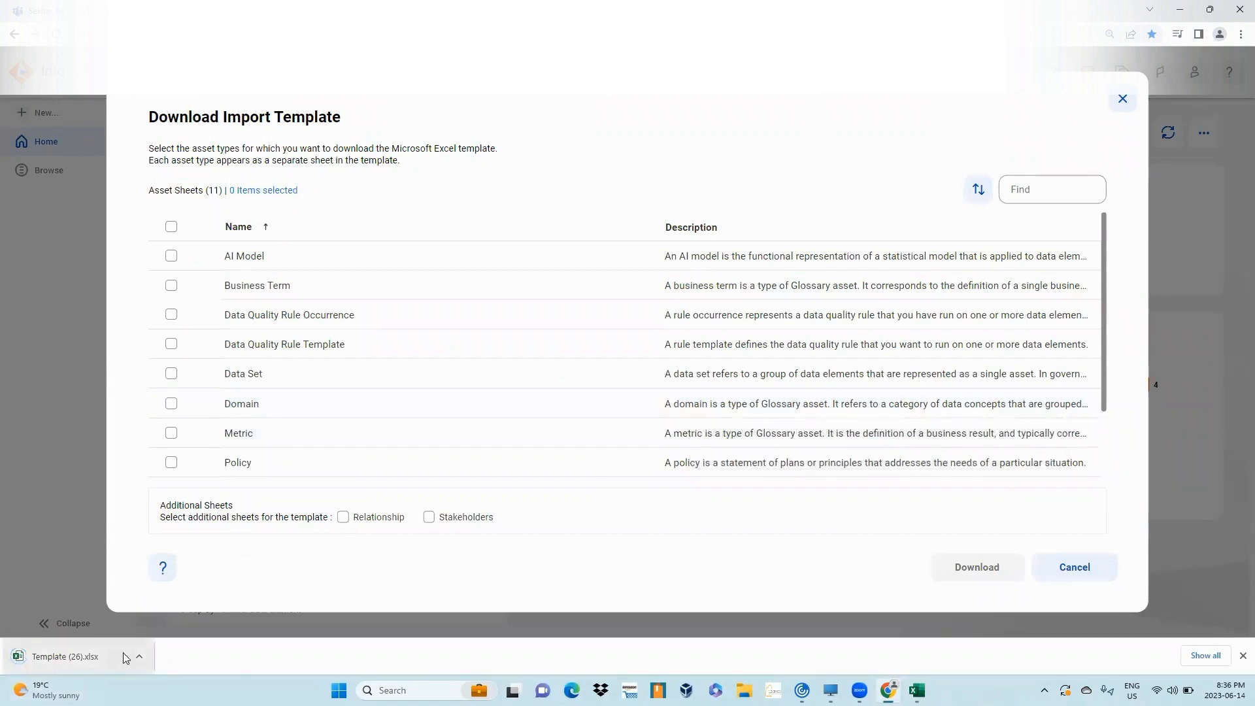
- Open the downloaded Template (26).xlsx and autofit its columns to review the System template headers
click(139, 657)
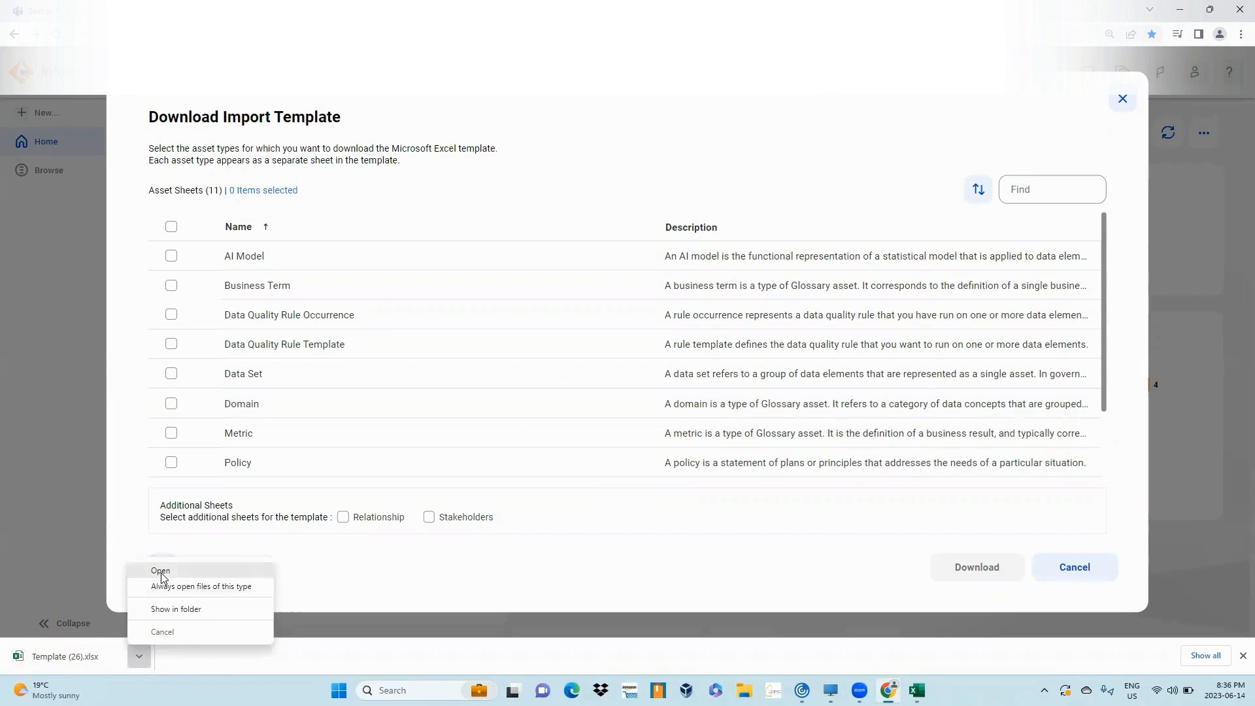
click(161, 571)
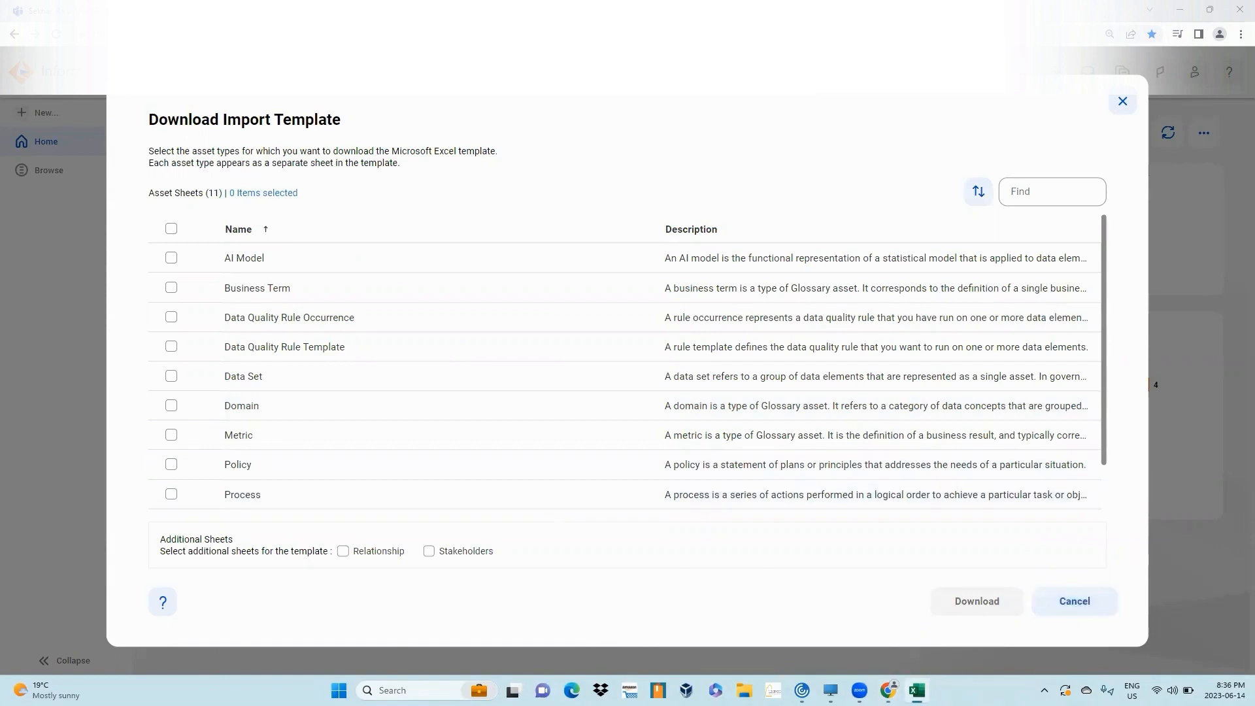
click(923, 689)
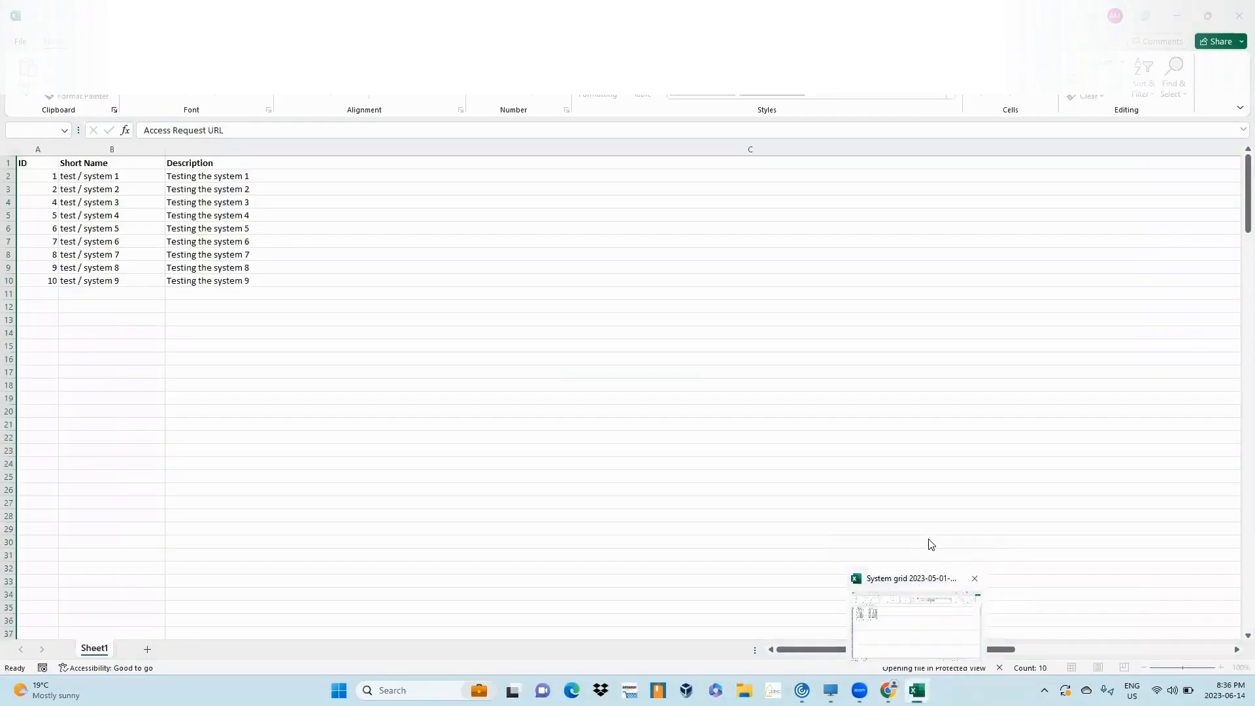
click(923, 618)
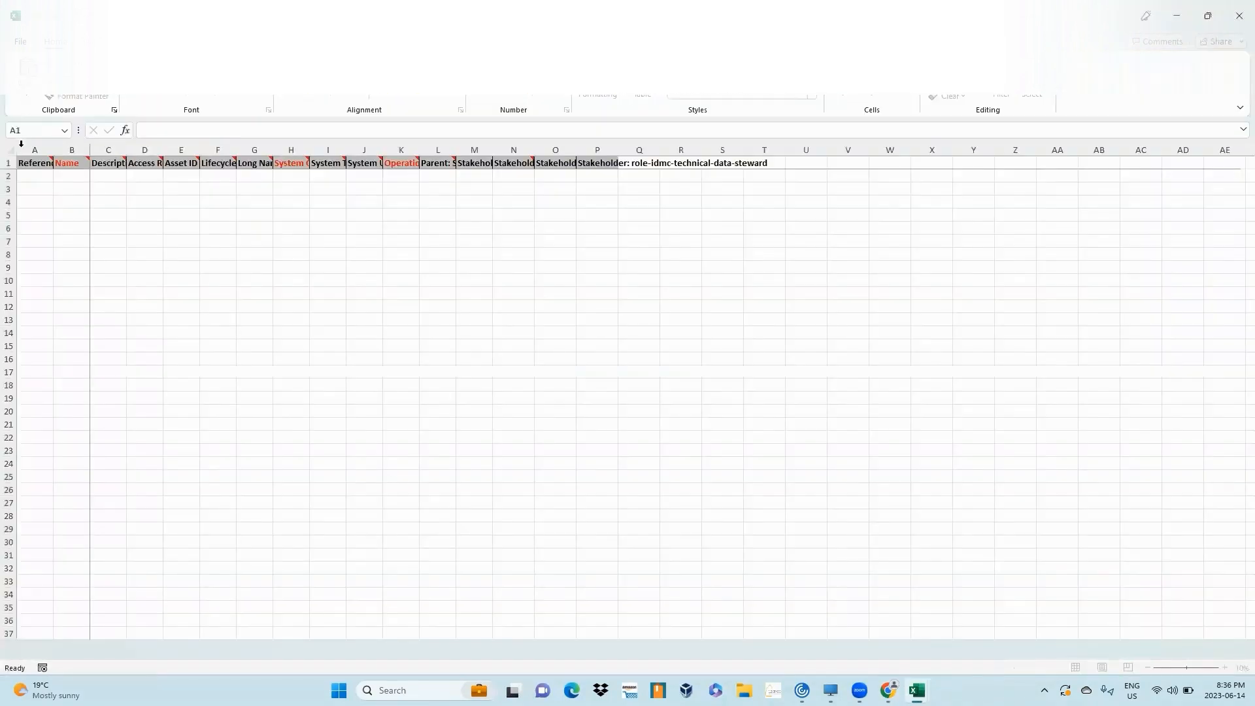
click(10, 150)
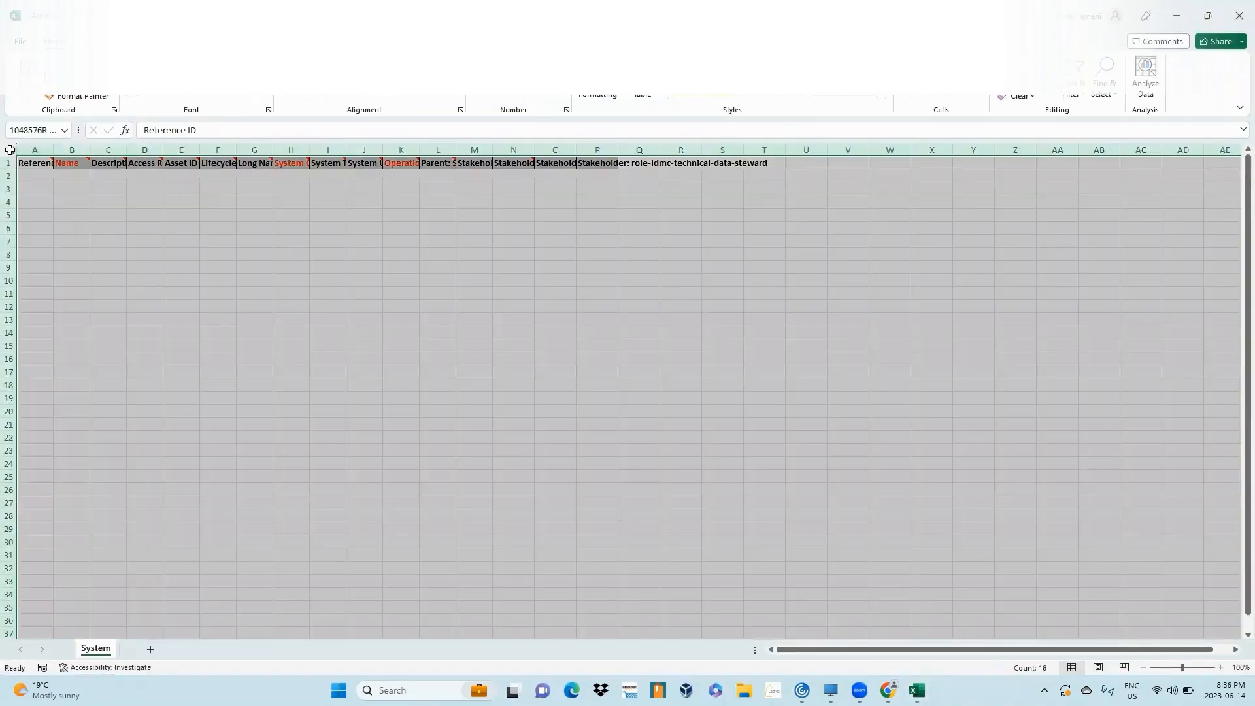
double_click(53, 147)
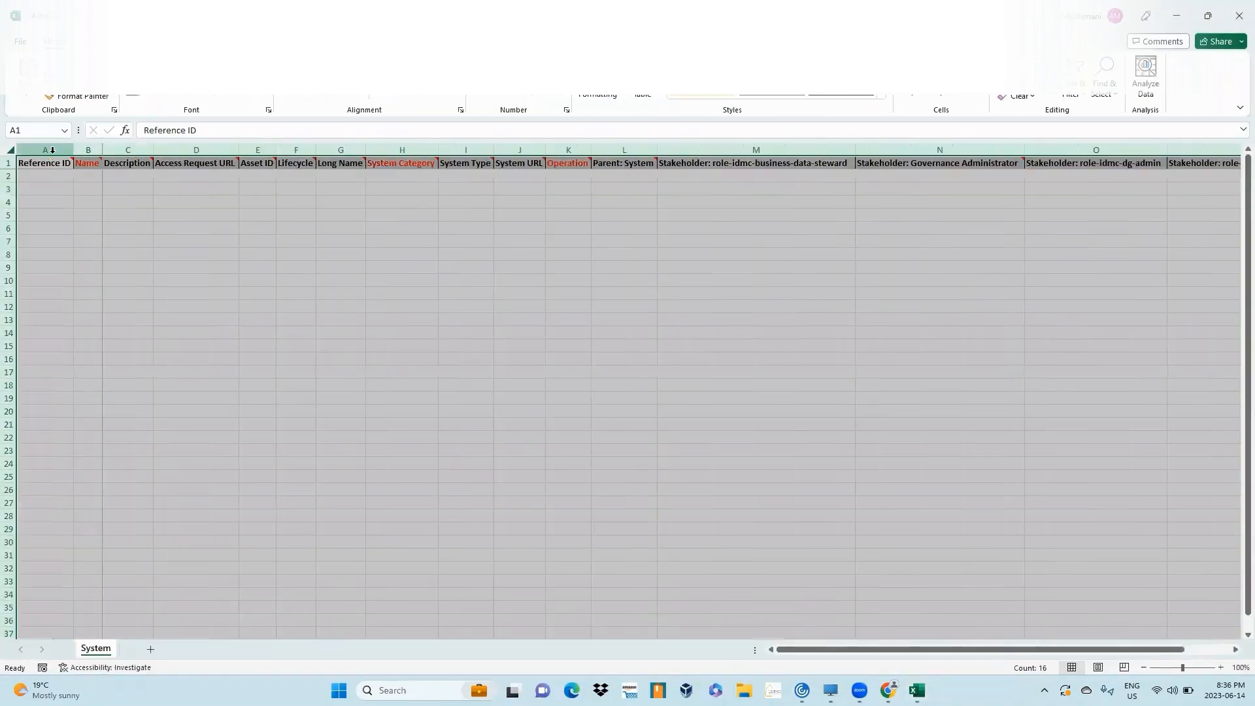
click(416, 147)
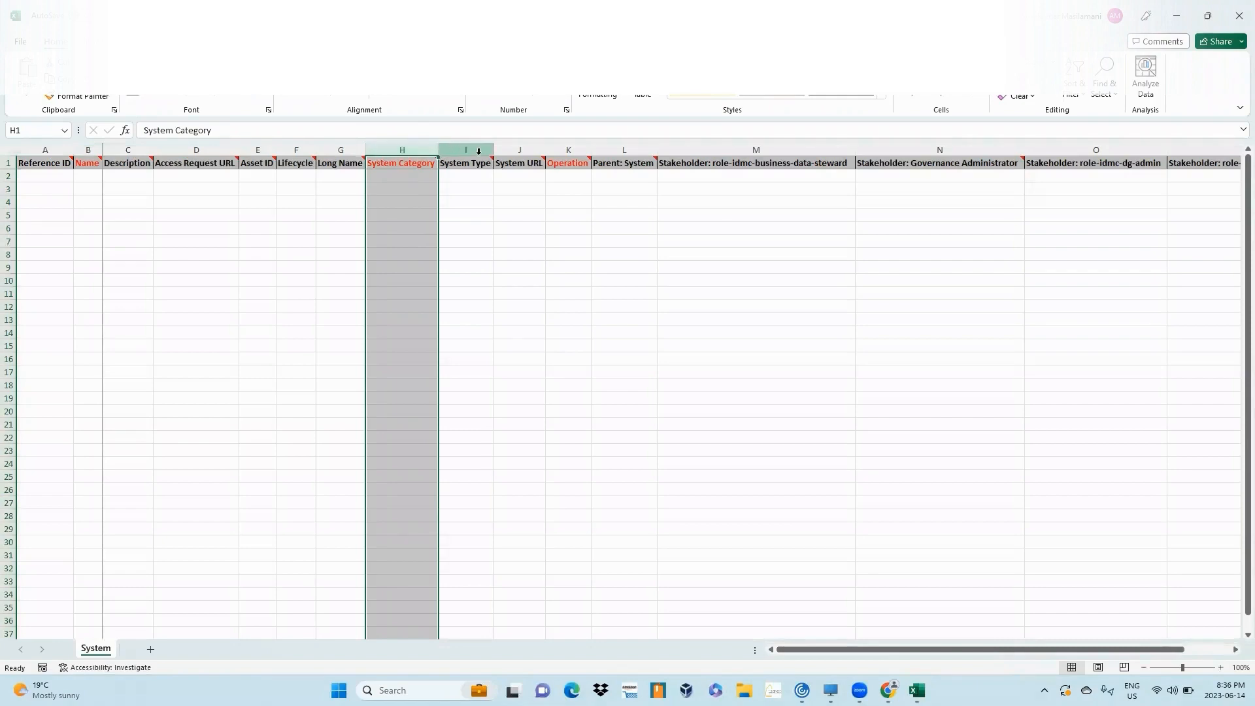
ctrl+click(205, 149)
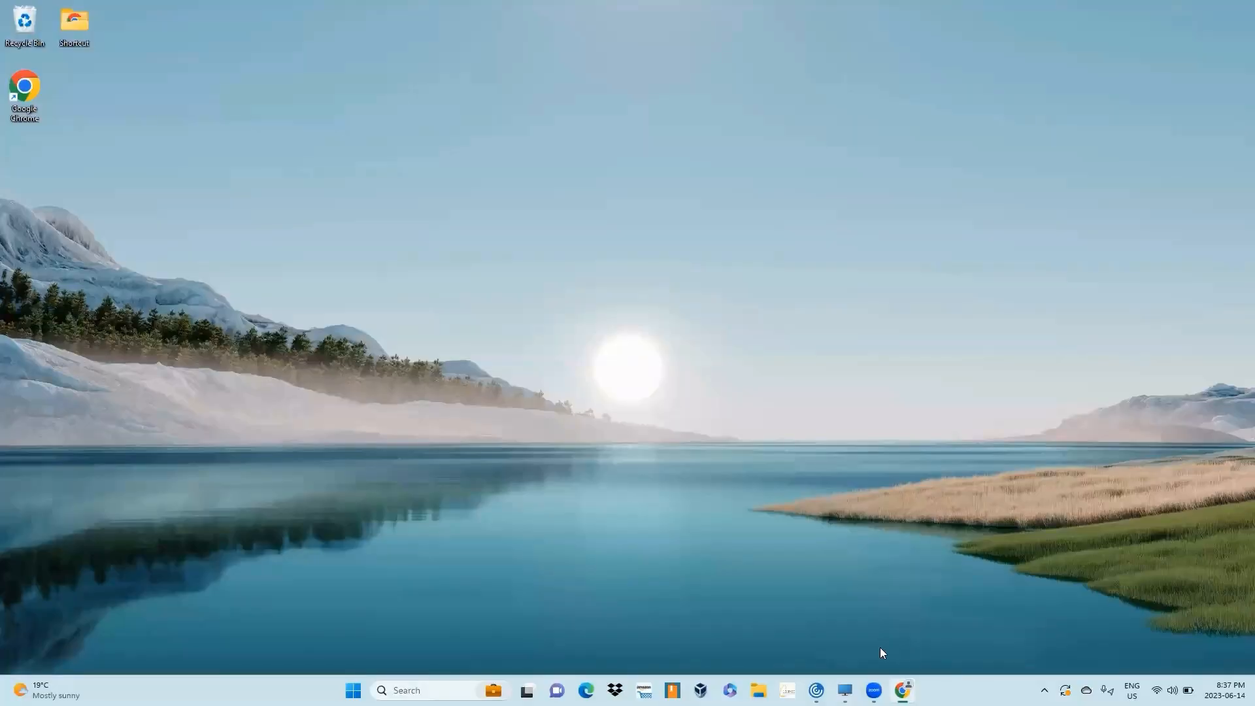
- Search for and launch the Axon_to_CDGC_Migration utility
key(super)
text(axon)
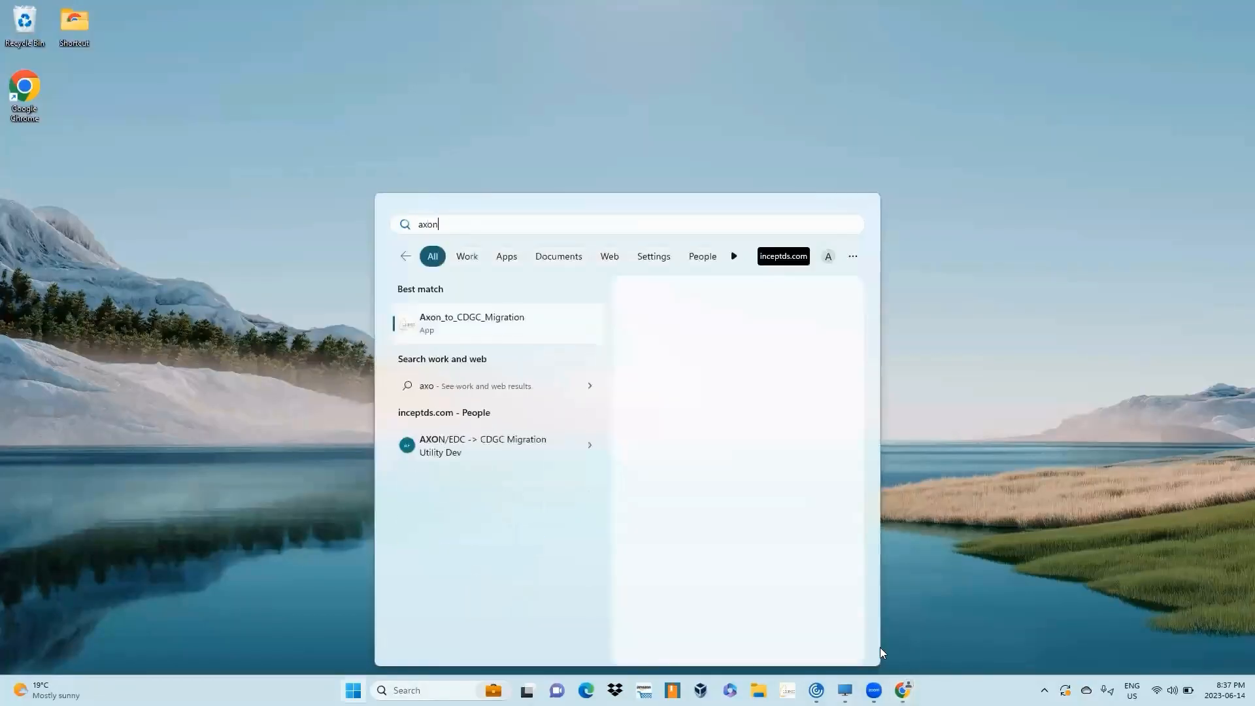
click(467, 324)
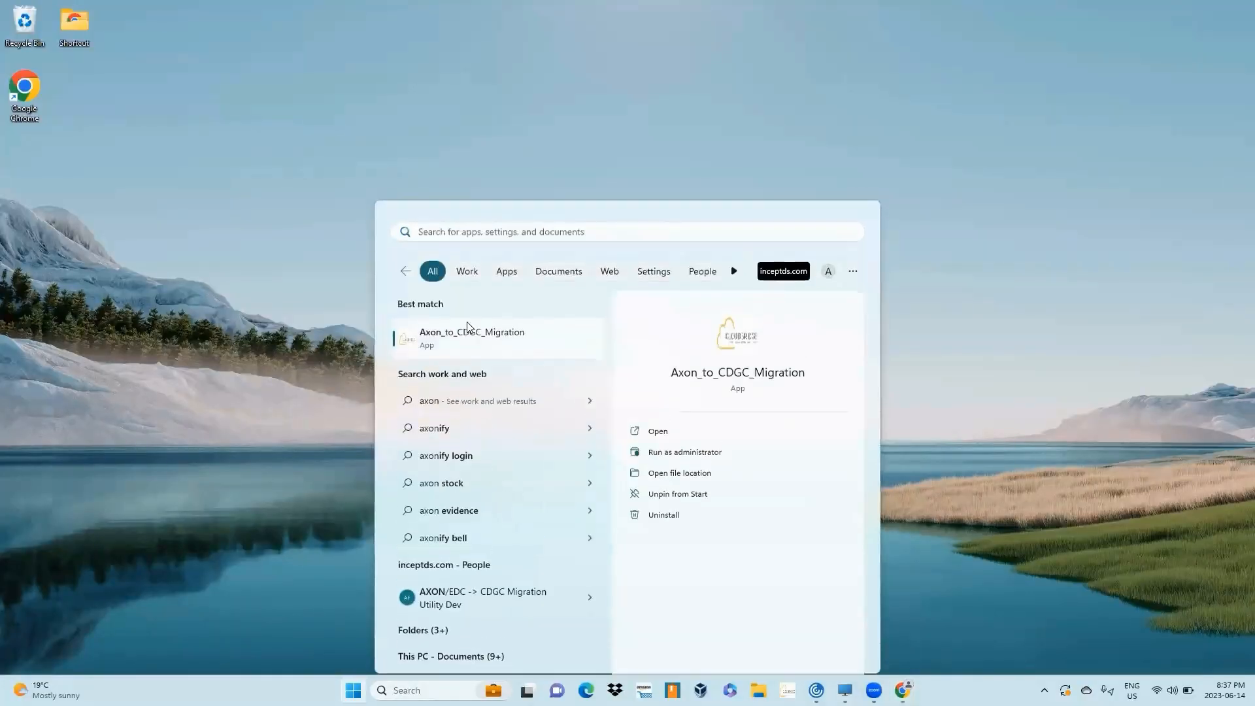
click(585, 25)
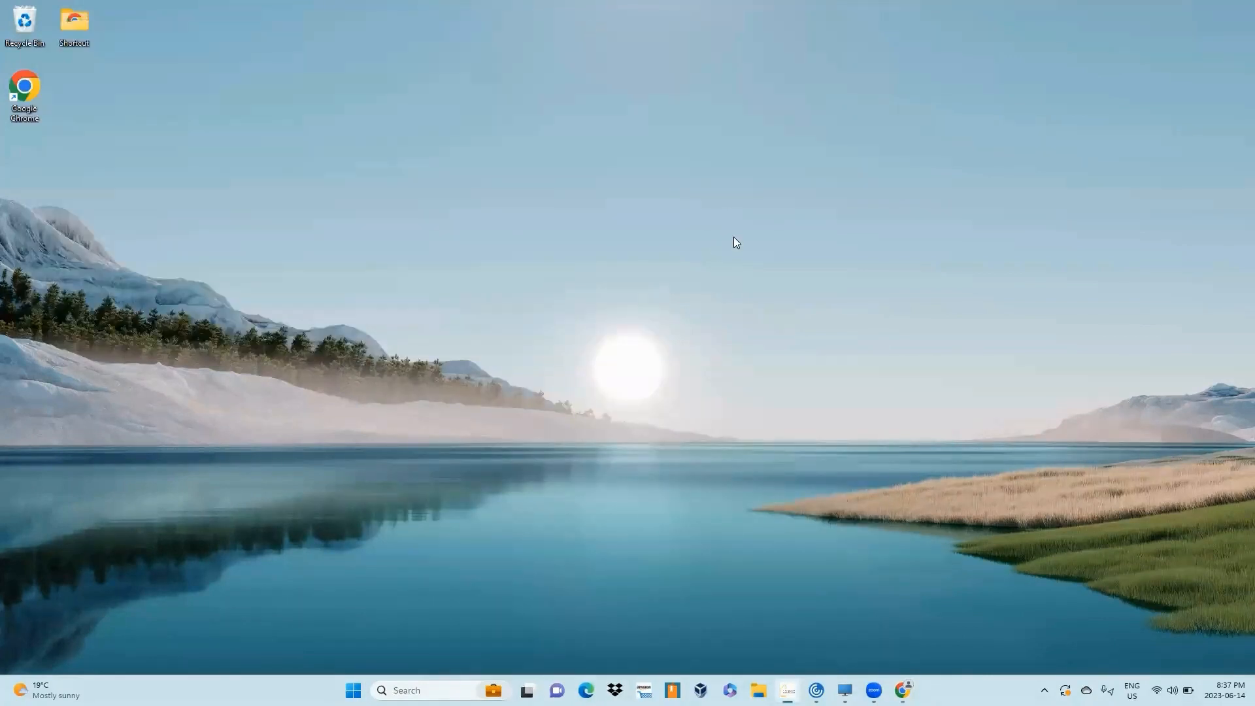
click(791, 341)
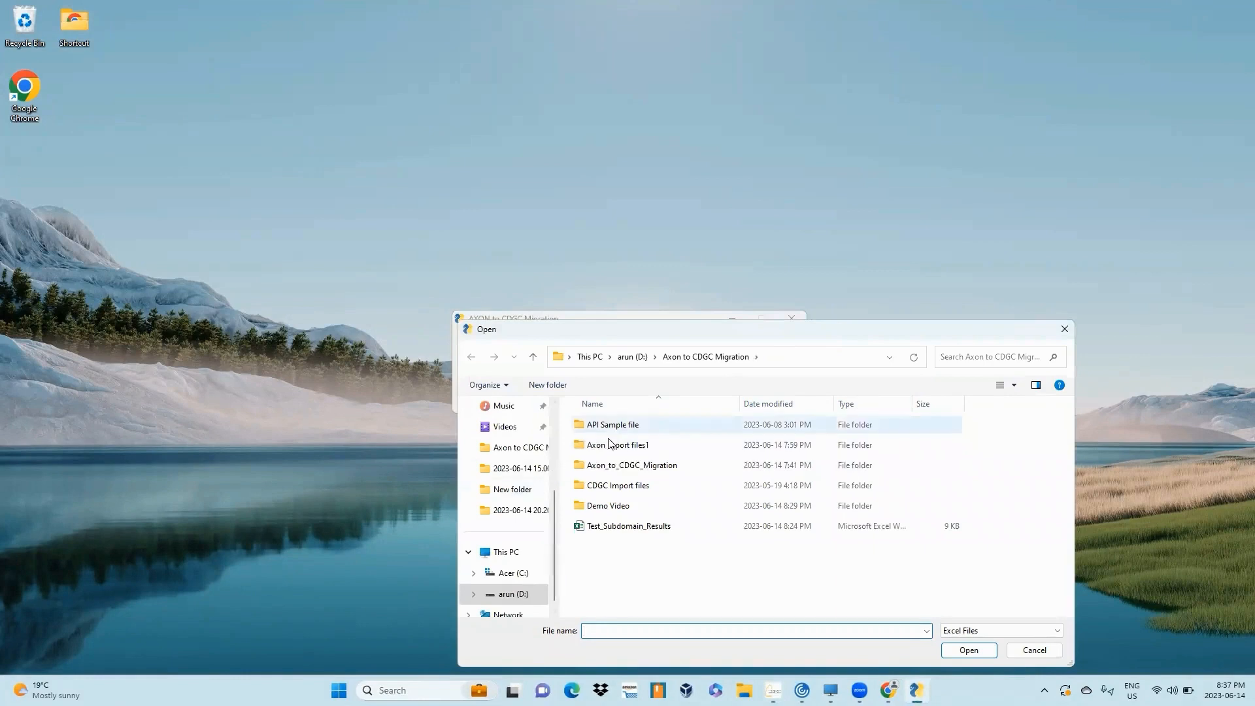
double_click(618, 445)
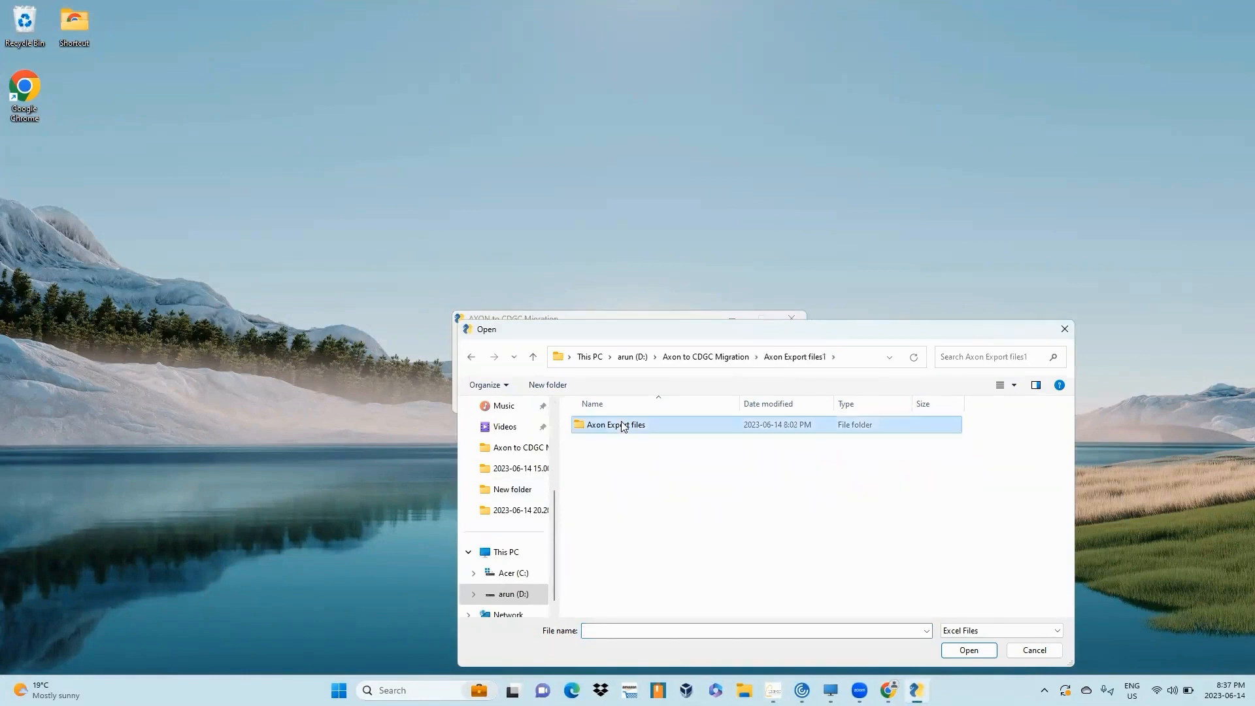
double_click(620, 429)
double_click(622, 428)
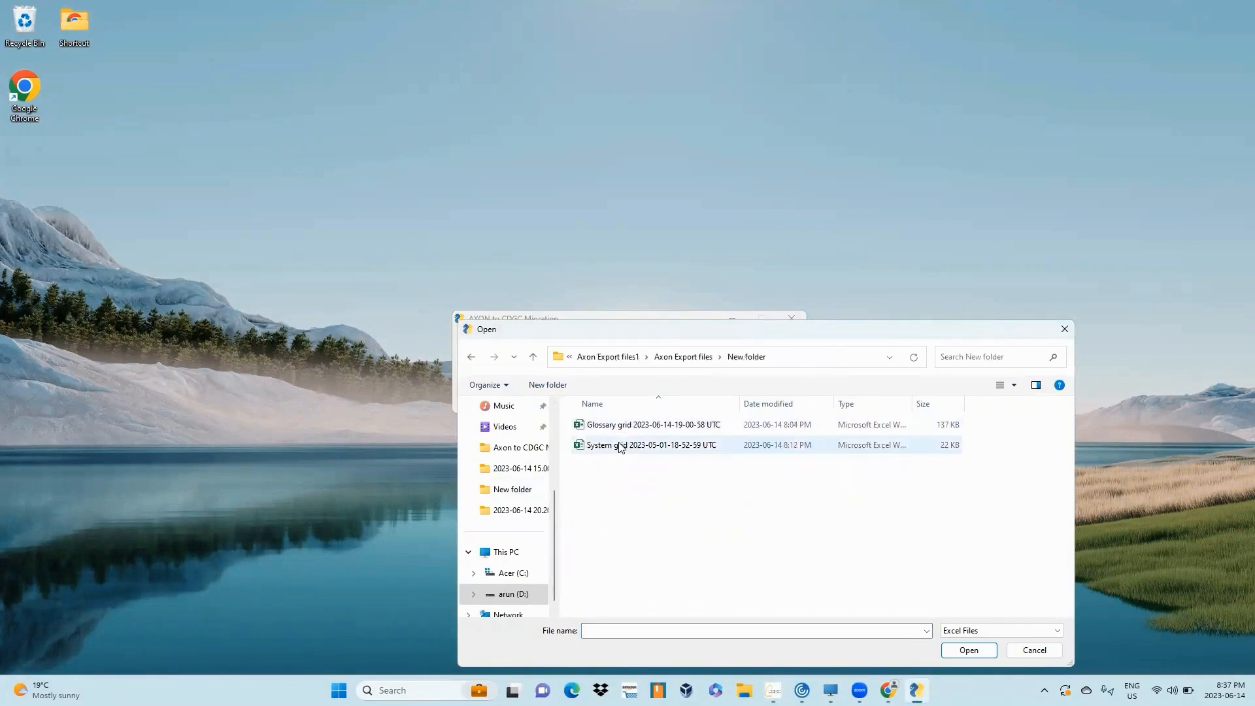
click(621, 445)
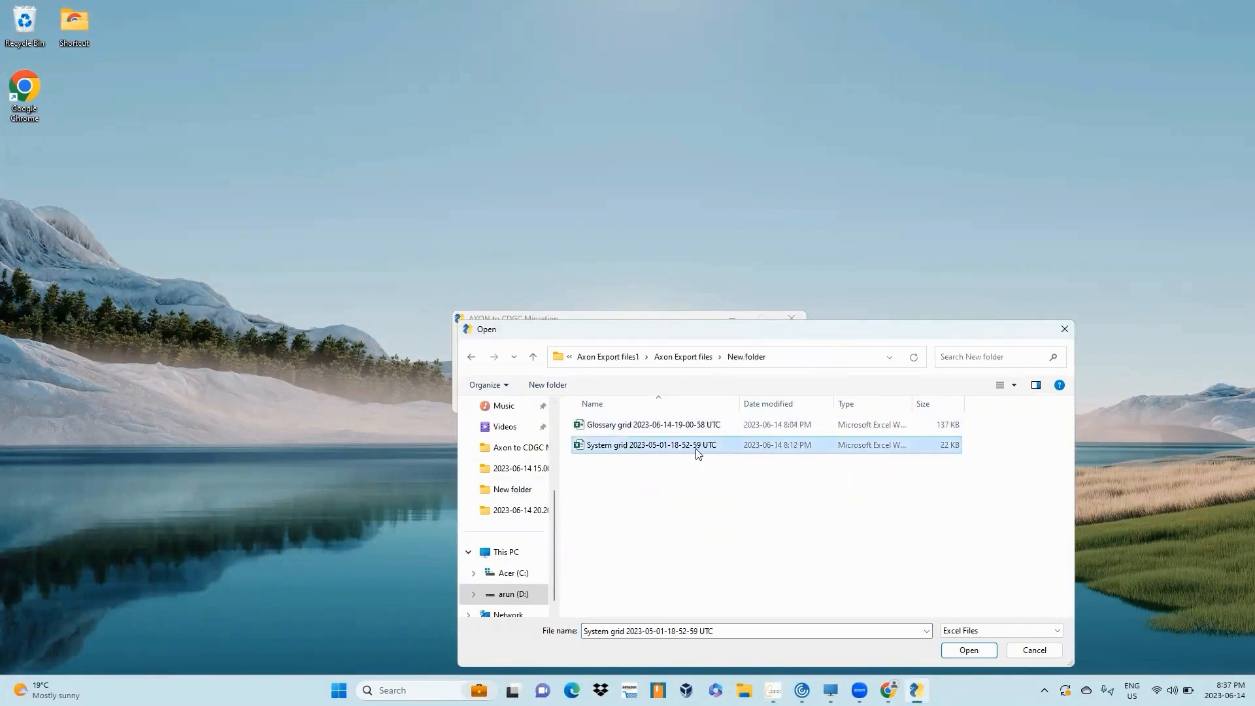
click(981, 654)
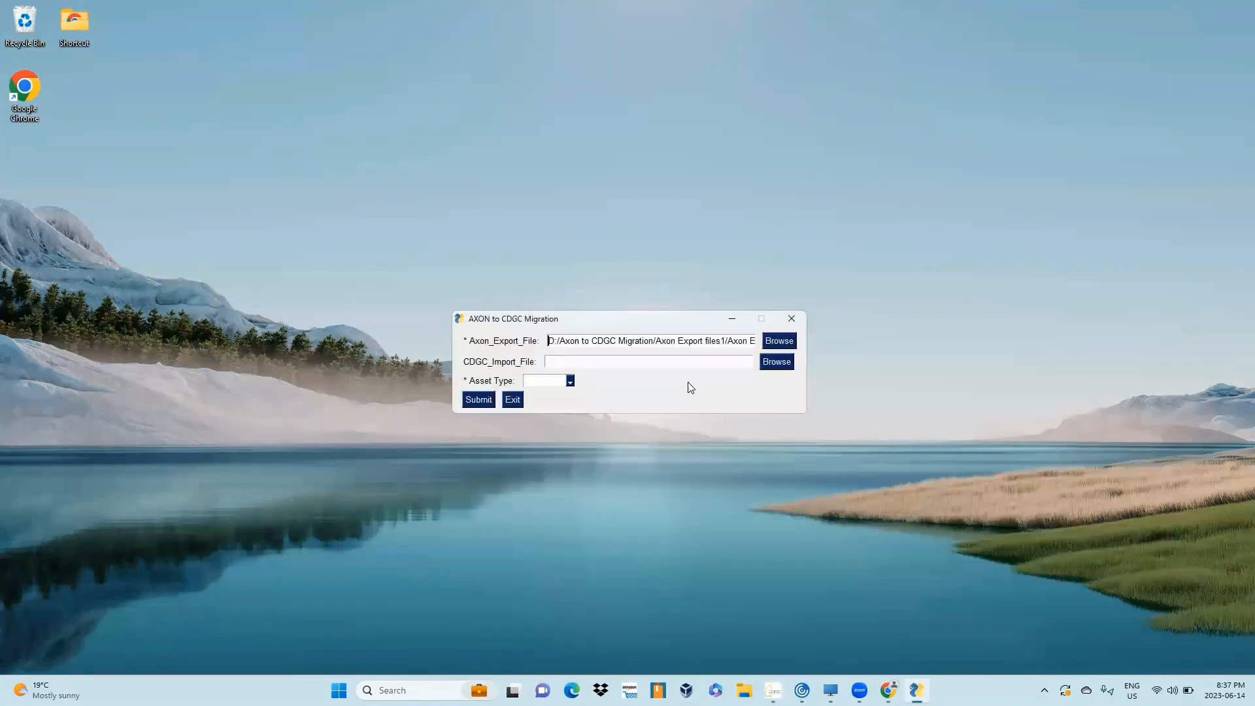
- Set the CDGC import file to Template (26) from the Downloads folder
click(777, 364)
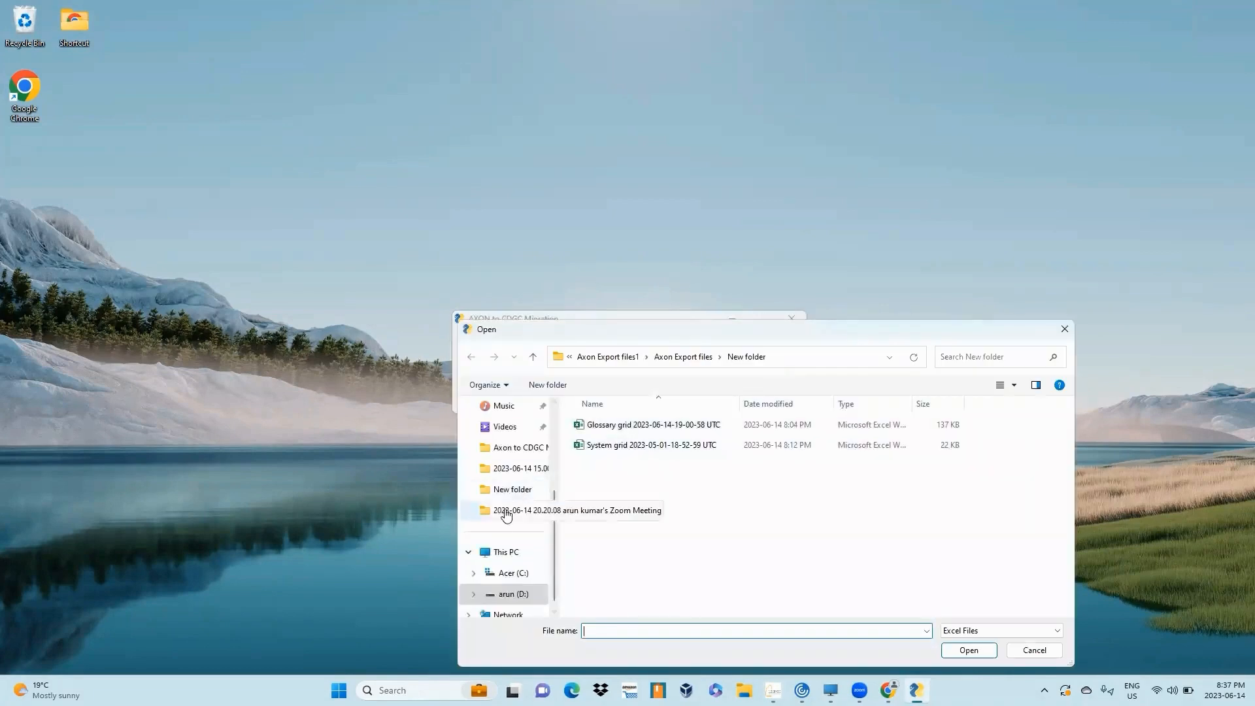
scroll(507, 515, up, 3)
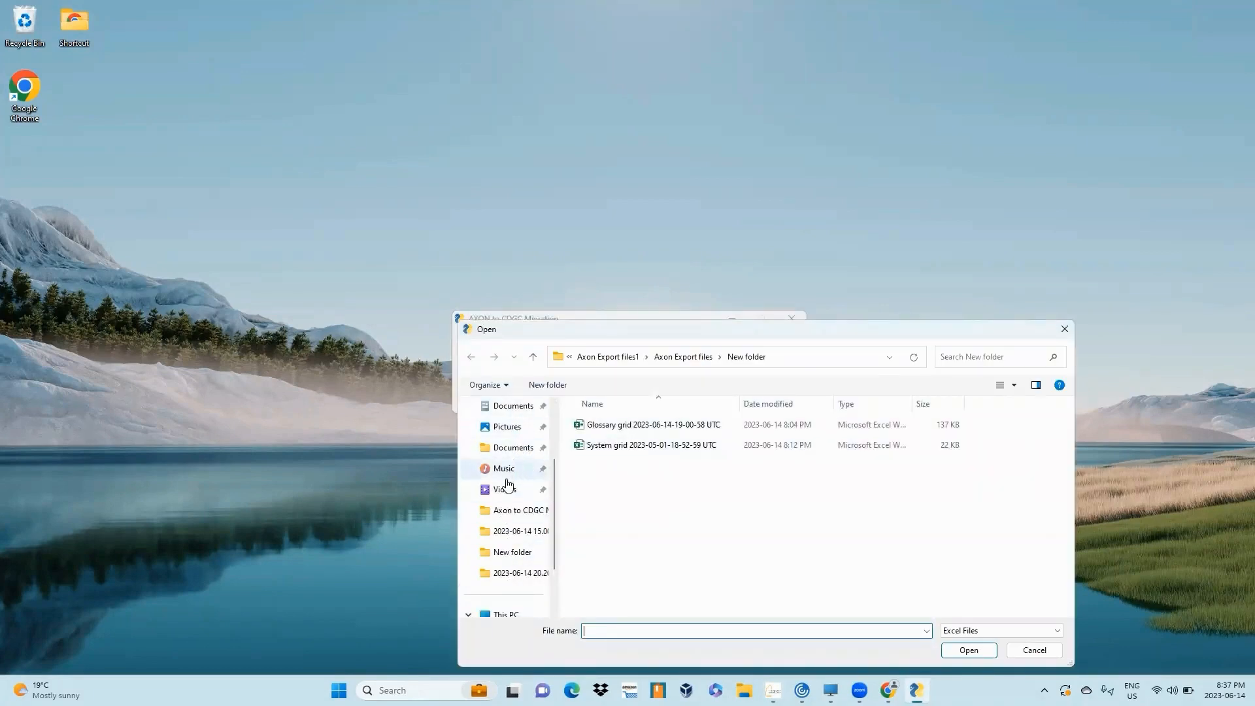
scroll(508, 491, up, 3)
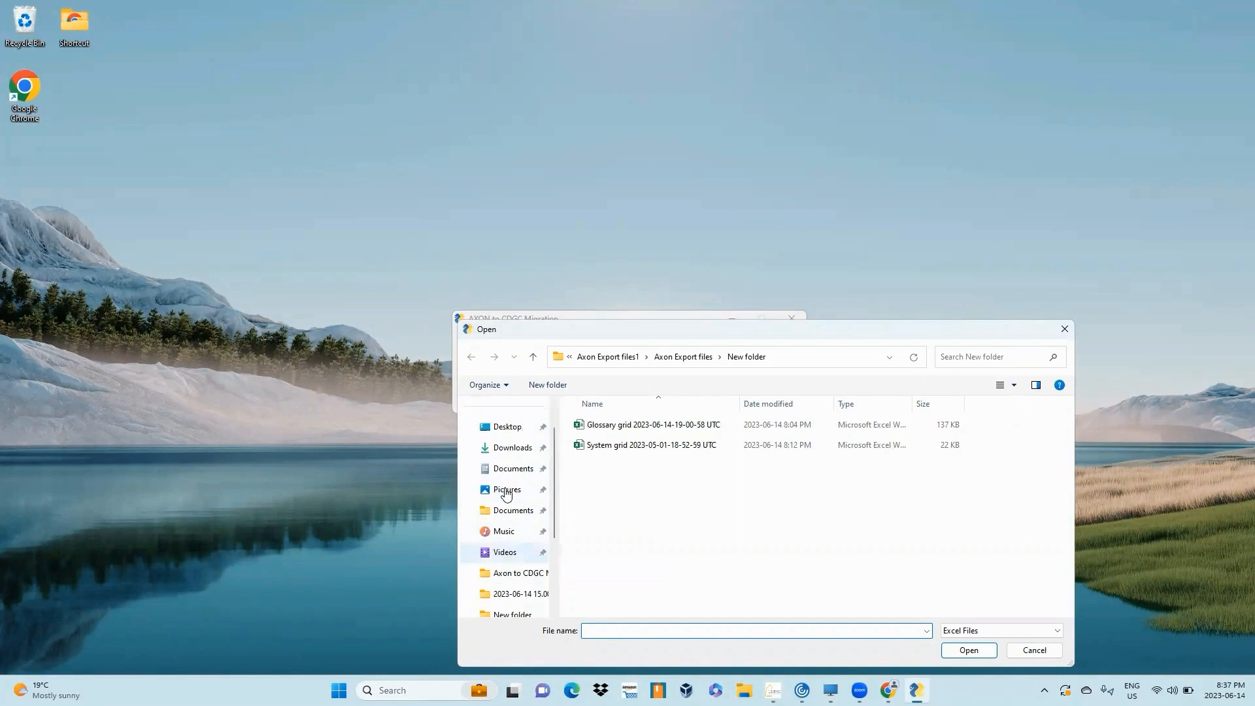
click(512, 450)
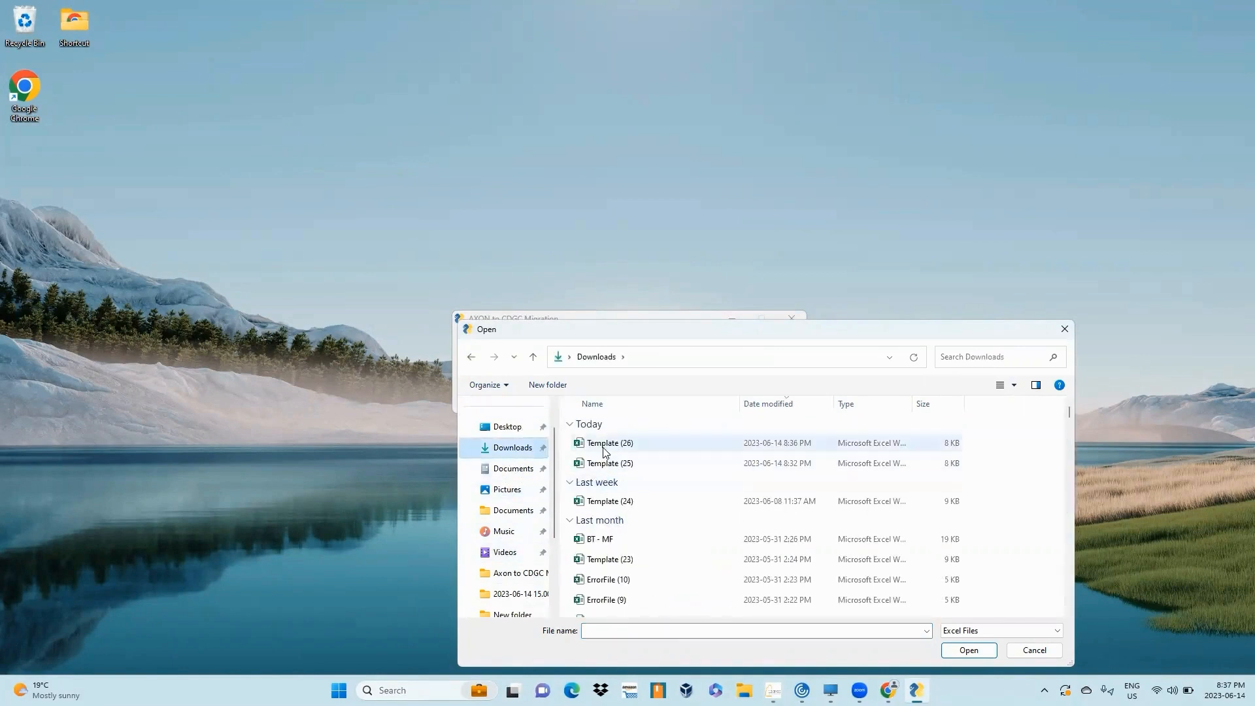
click(603, 448)
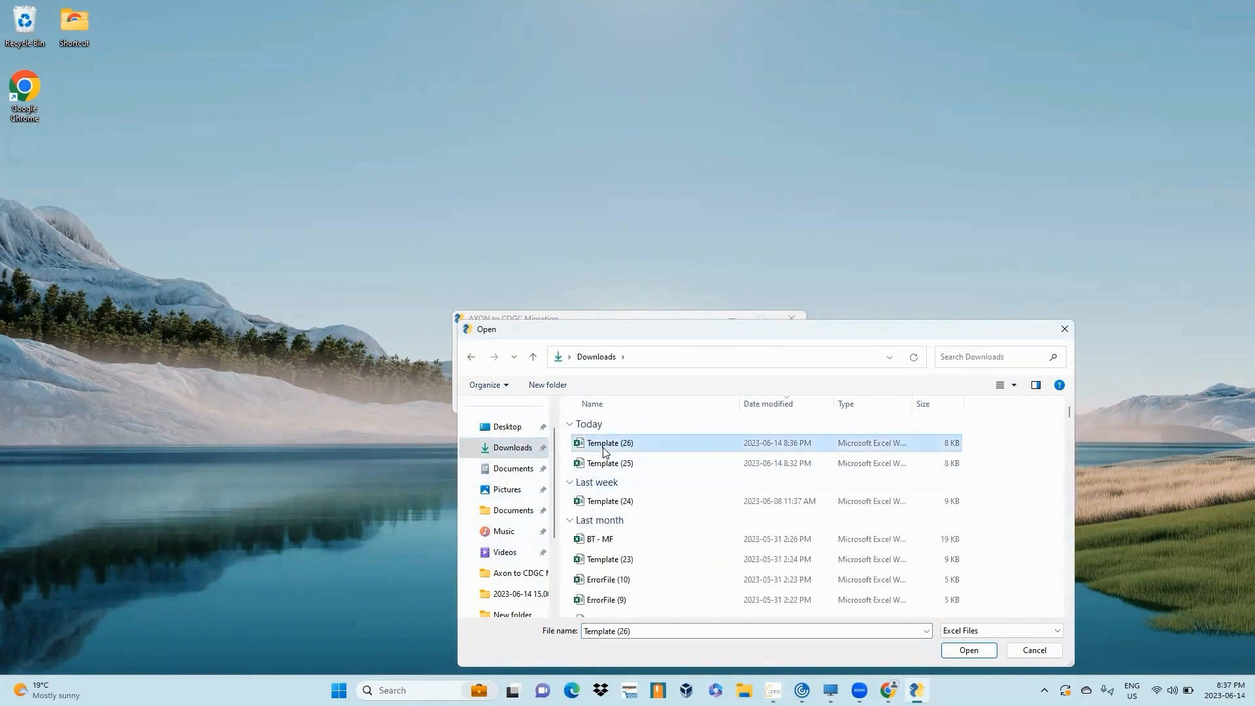
click(969, 651)
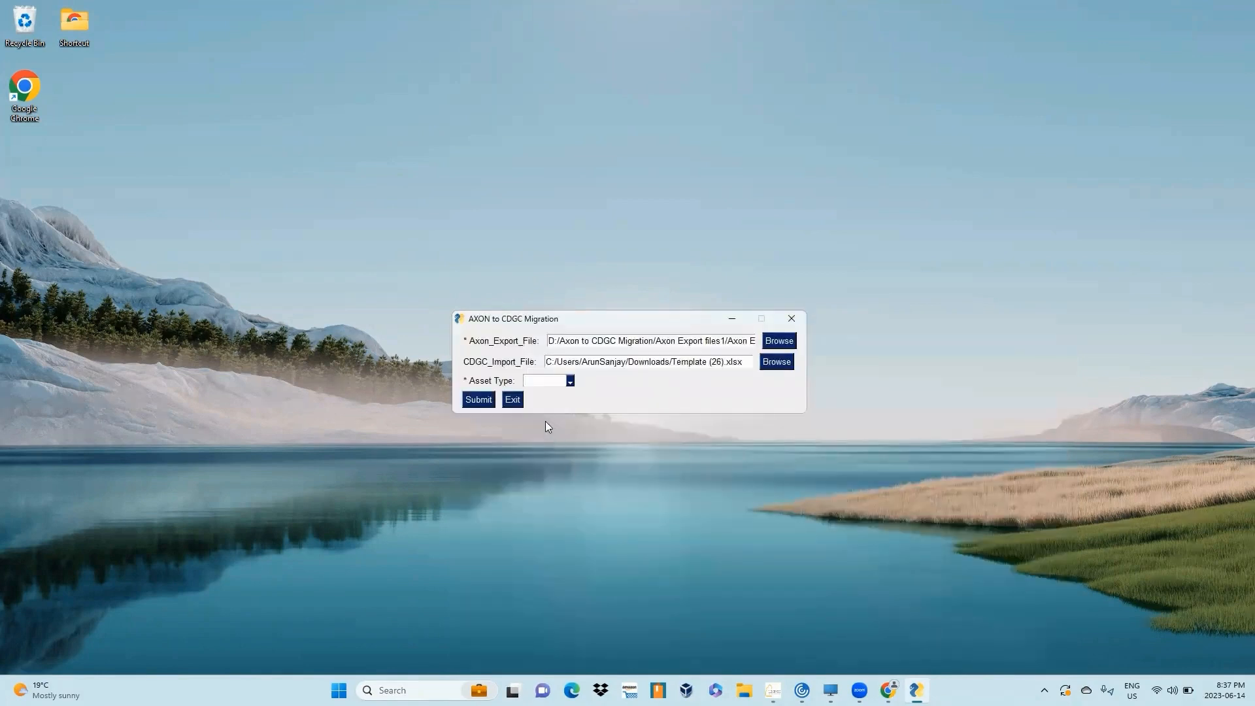
- Run the migration with the asset type set to System and acknowledge completion
click(570, 381)
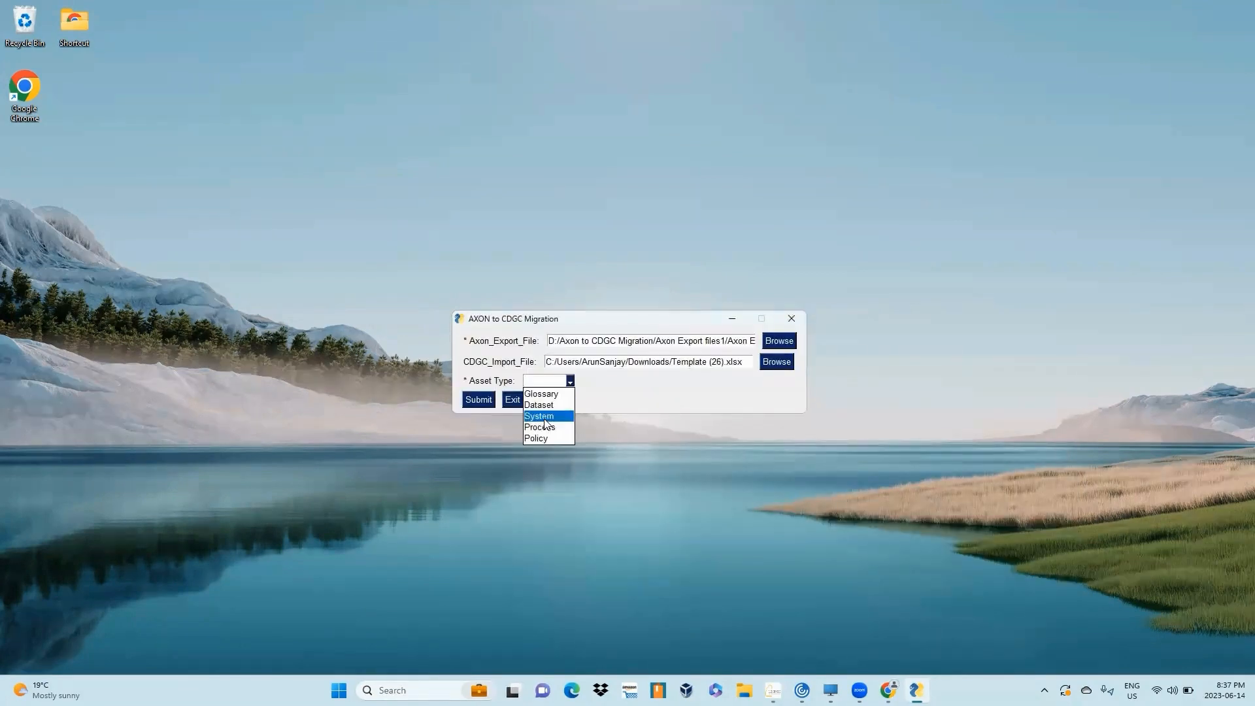
click(545, 417)
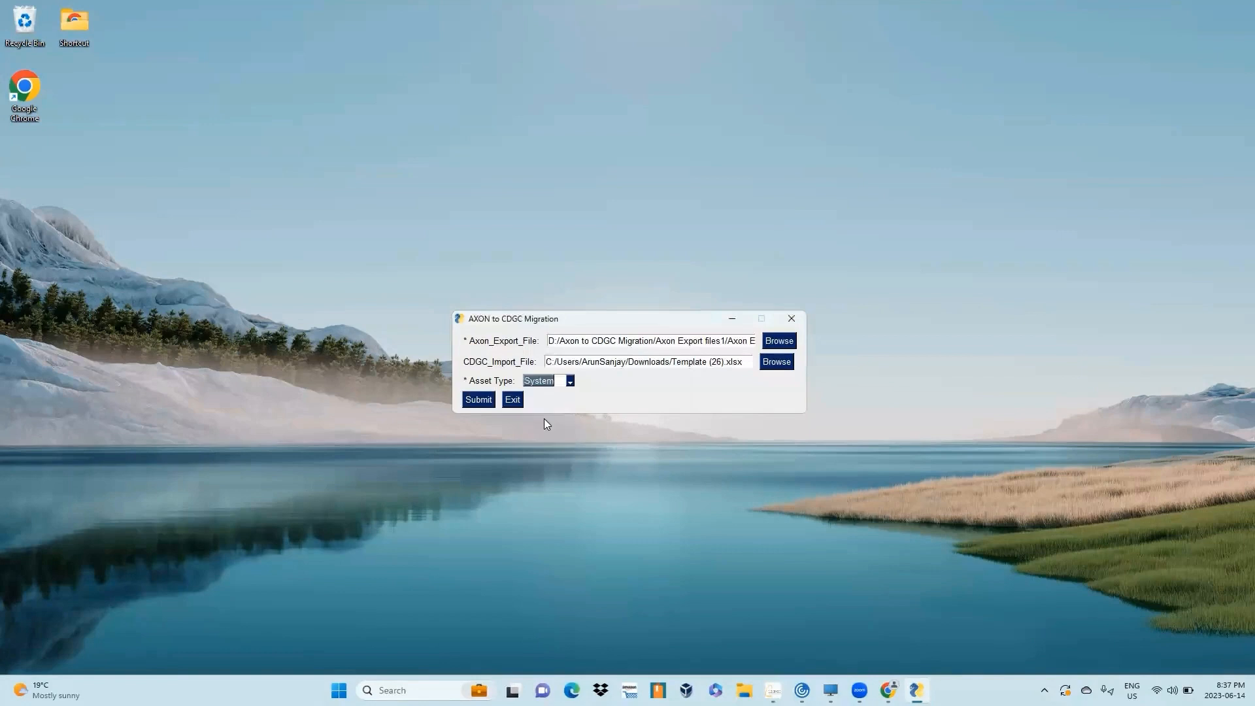
click(478, 400)
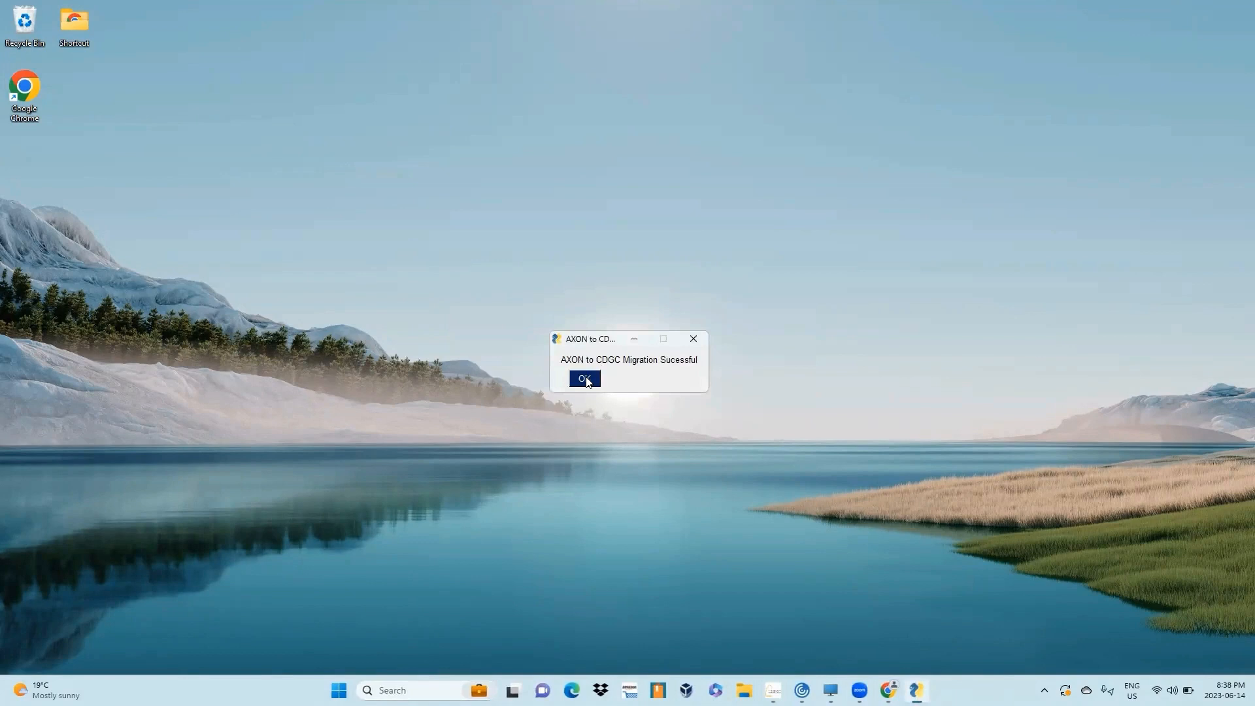
click(586, 379)
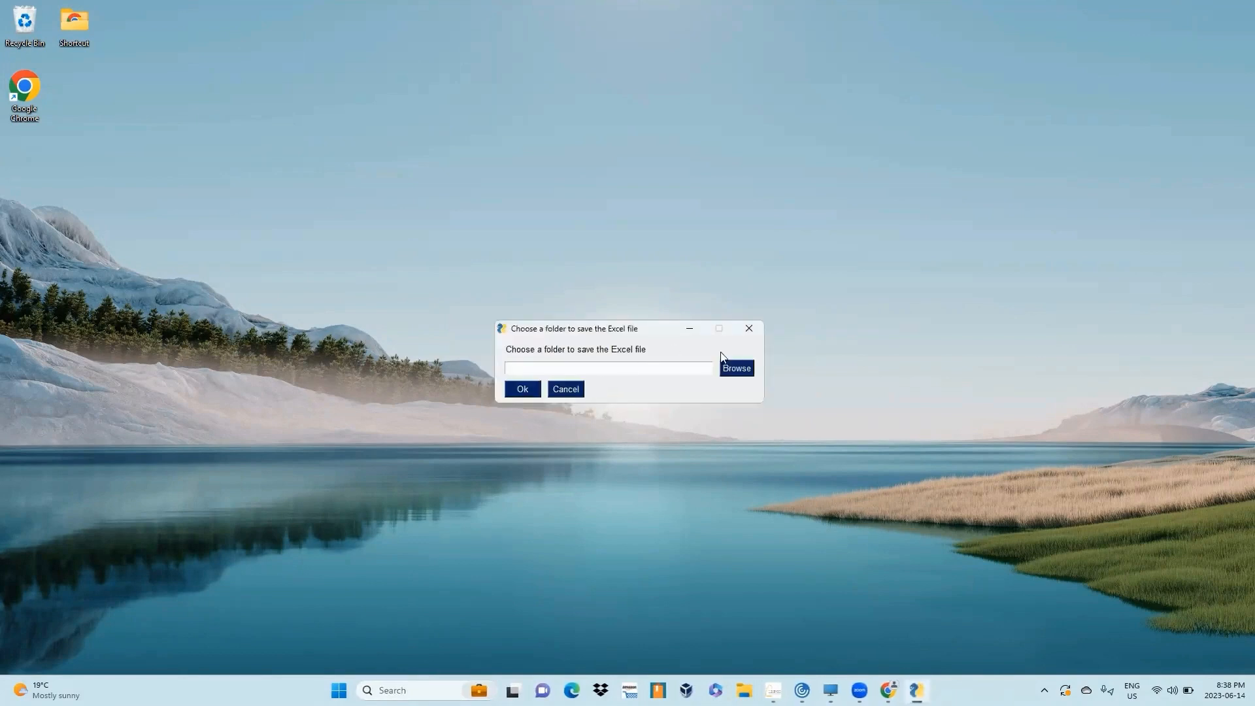
- Save the converted output as System_Results in the Axon to CDGC Migration folder and close the console window
click(734, 370)
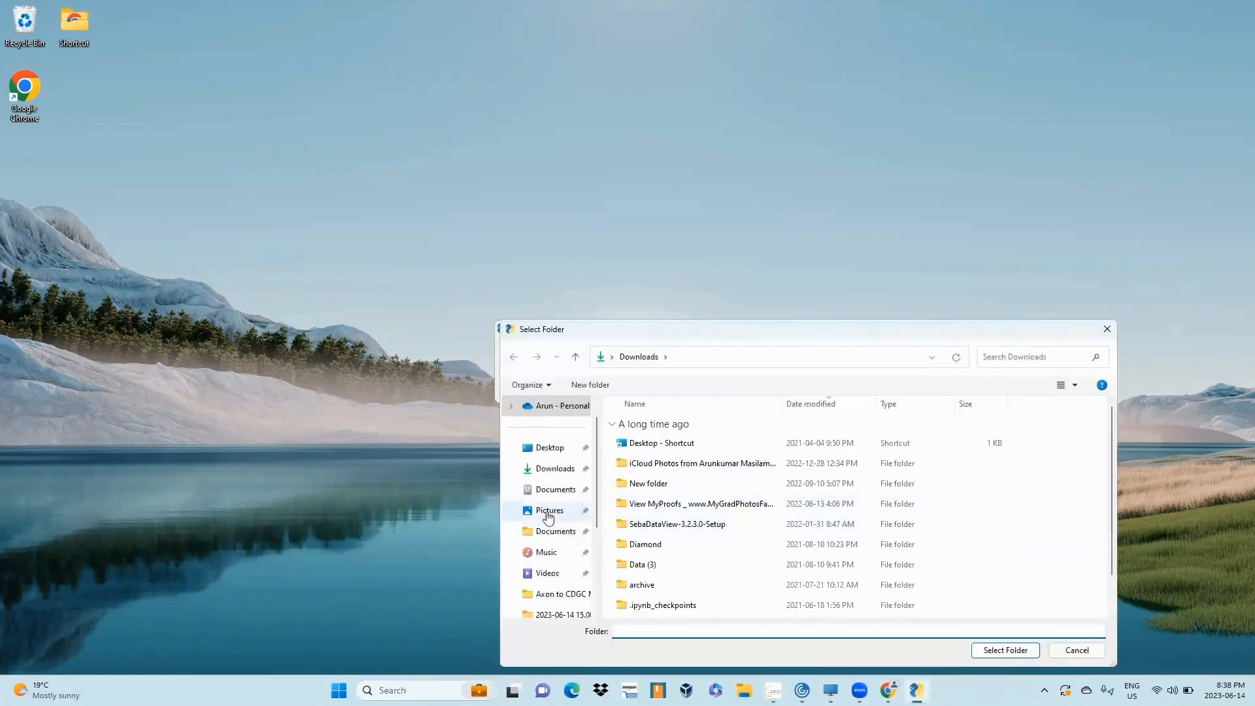
click(553, 594)
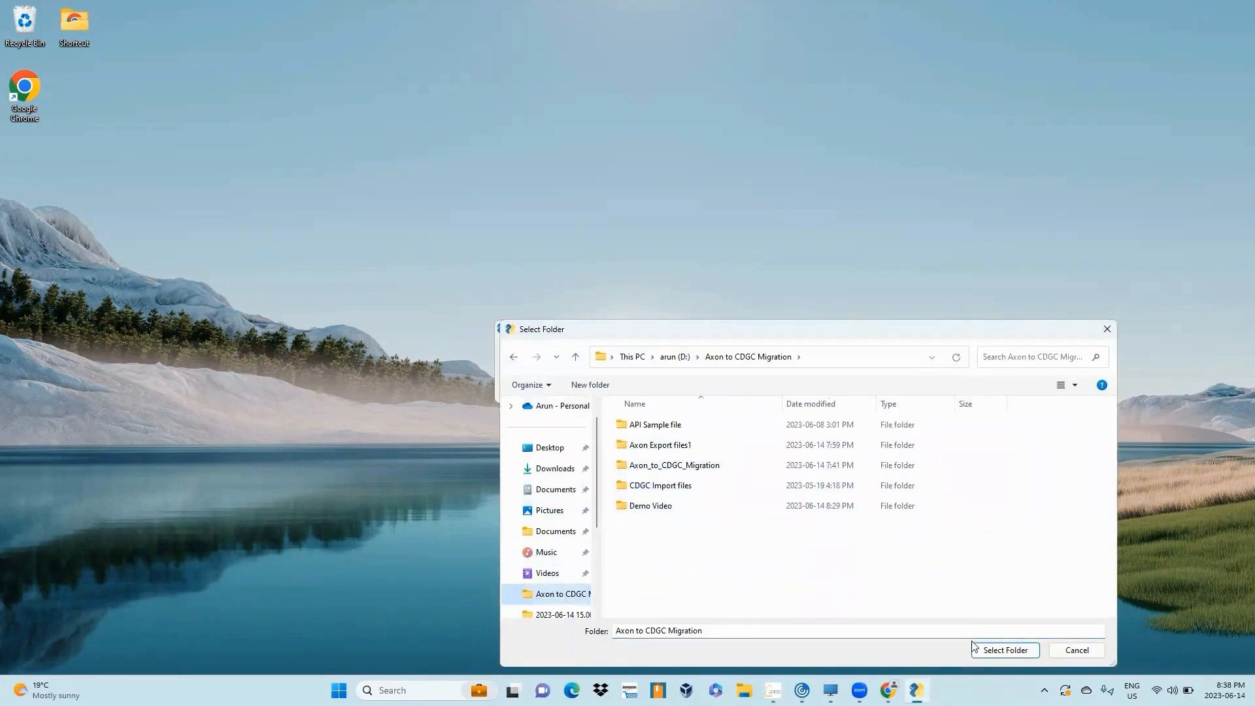
click(1005, 650)
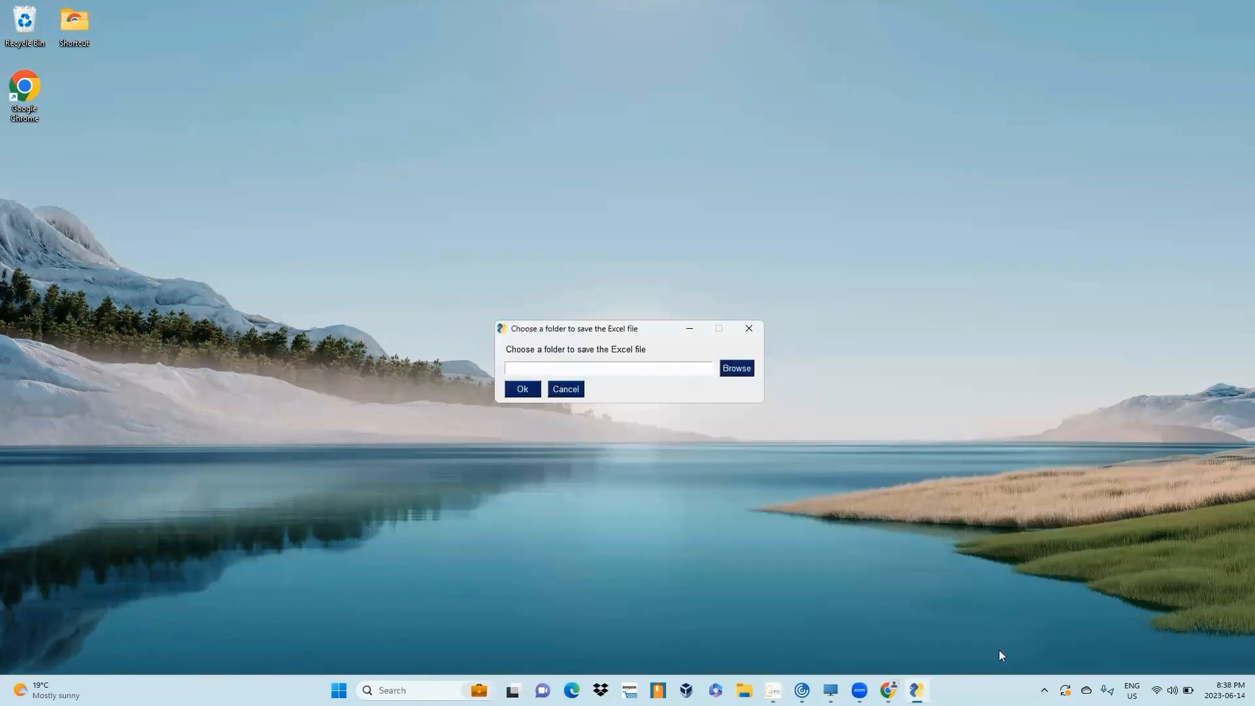
click(523, 390)
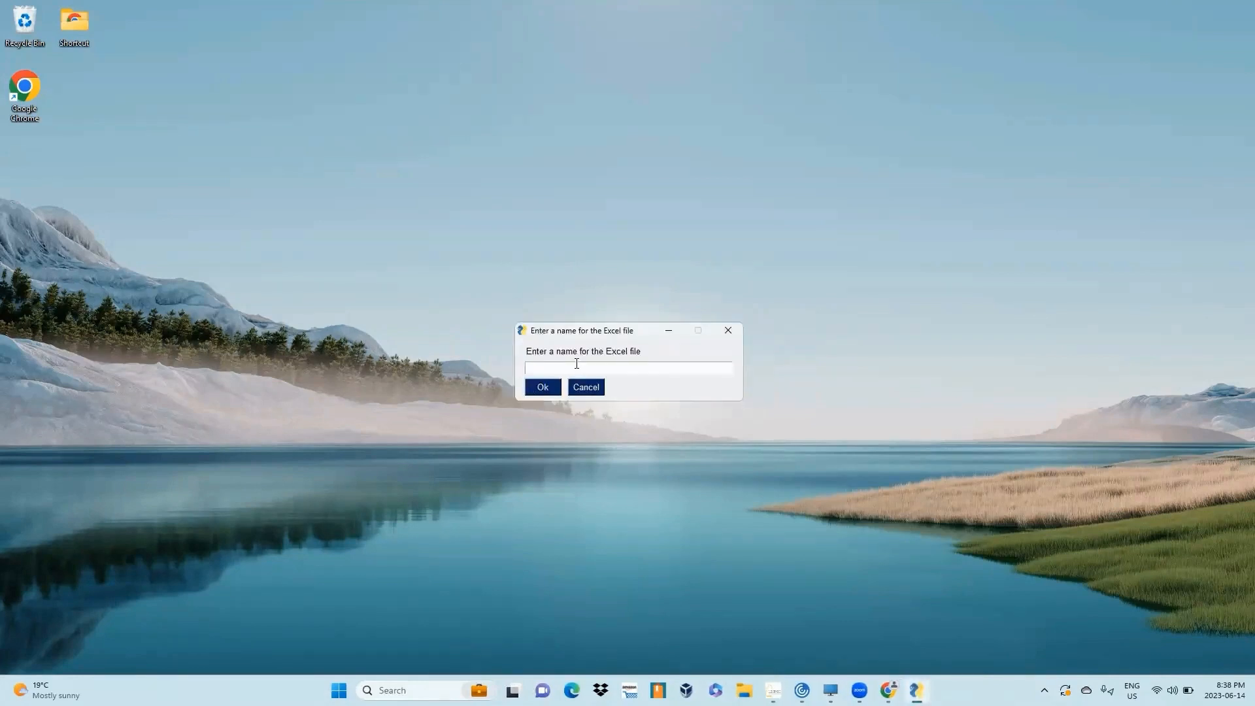
text(System_Result)
key(BackSpace)
key(BackSpace)
key(BackSpace)
key(BackSpace)
text(ults)
key(Return)
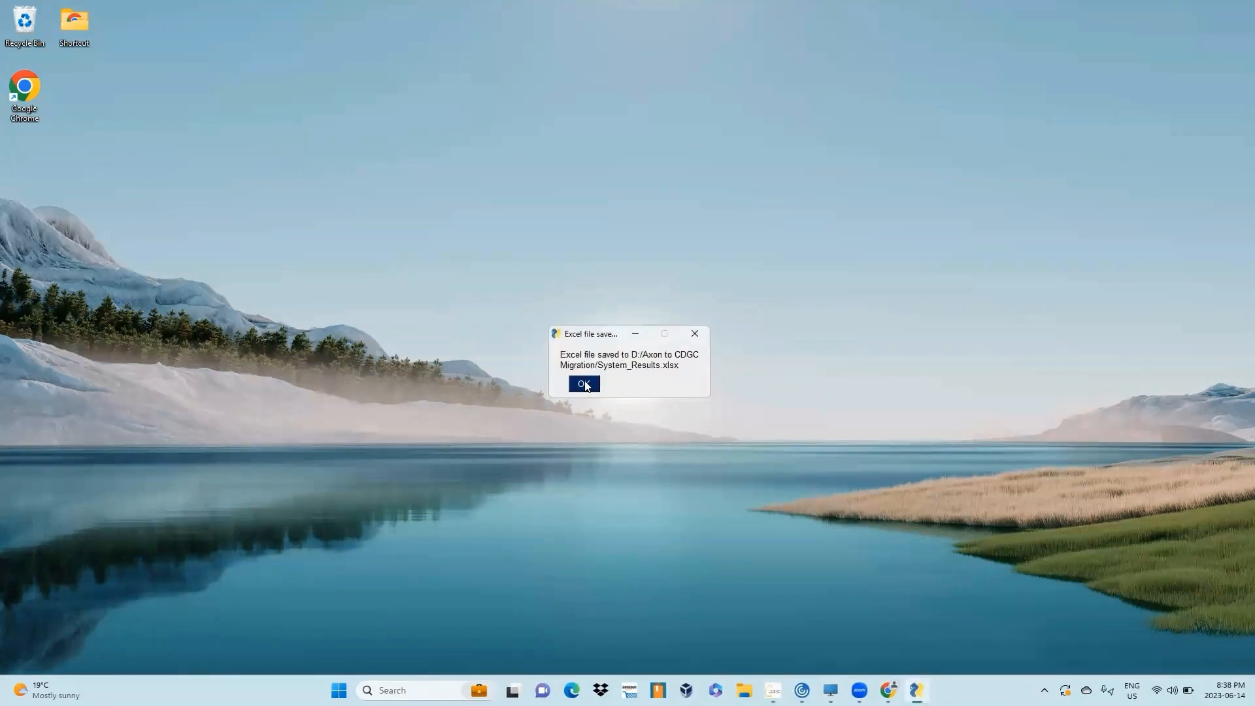
click(585, 384)
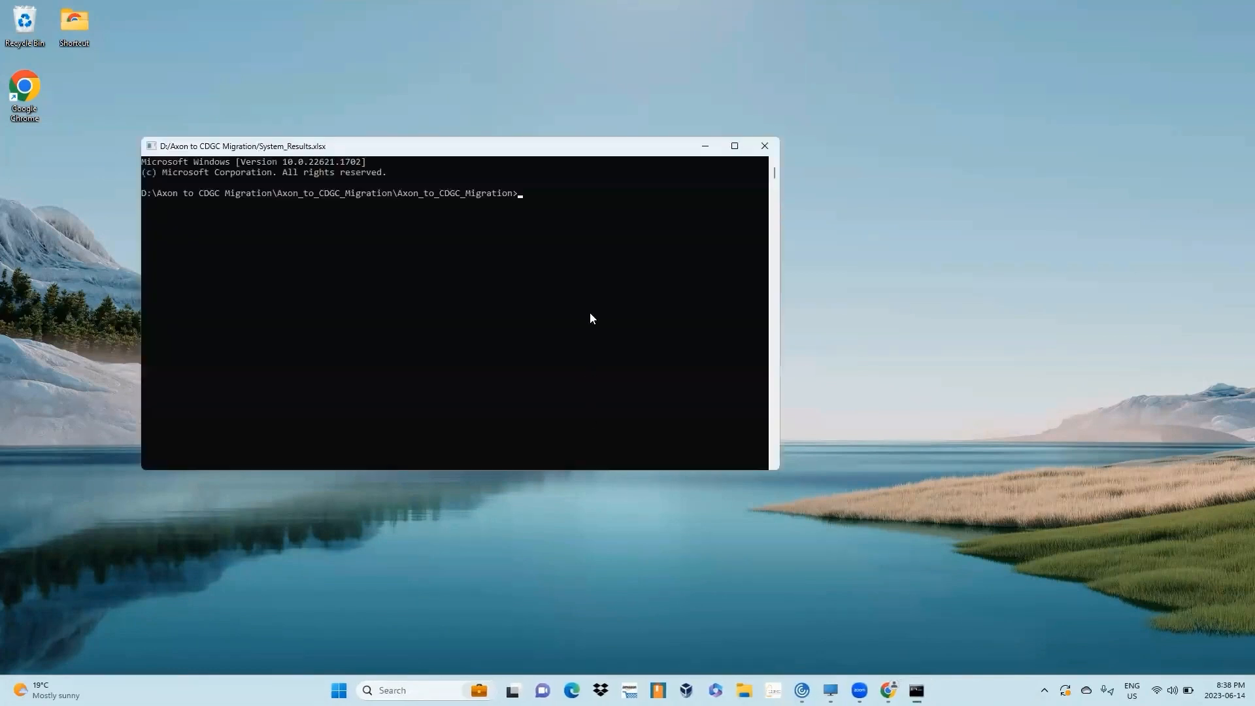
text(exit)
key(Return)
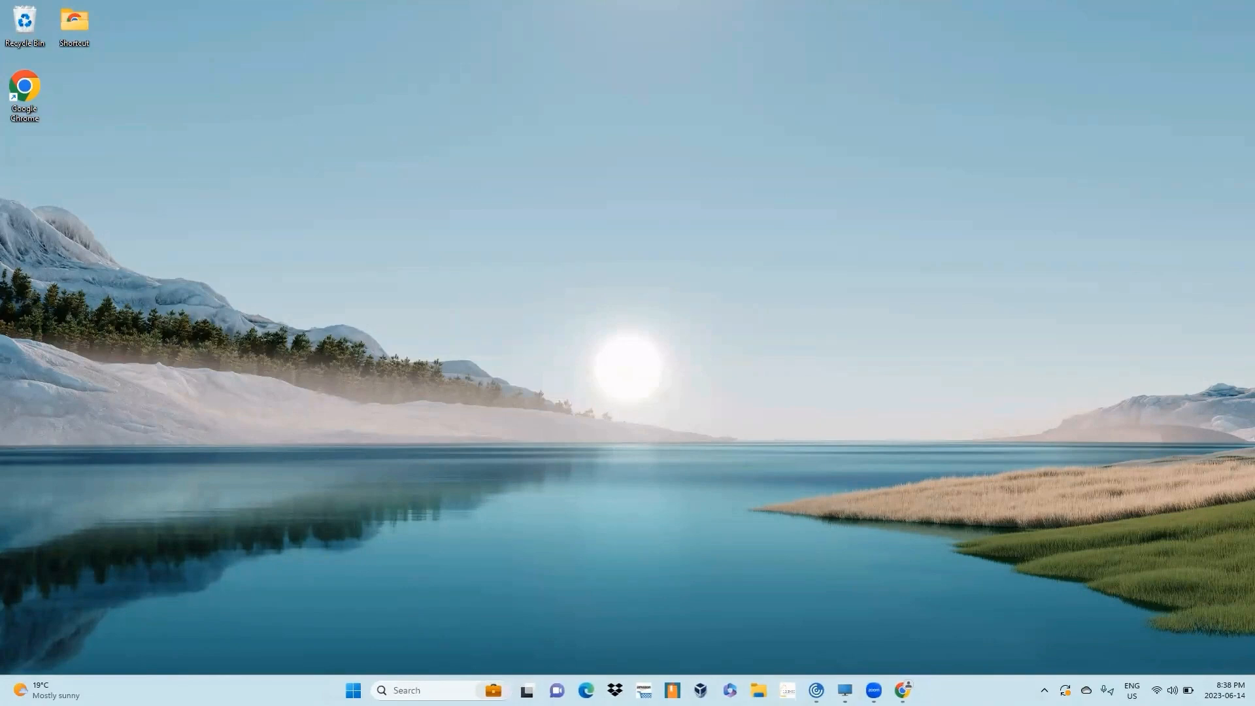
- Open System_Results.xlsx from the Axon to CDGC Migration folder
key(super+e)
click(212, 475)
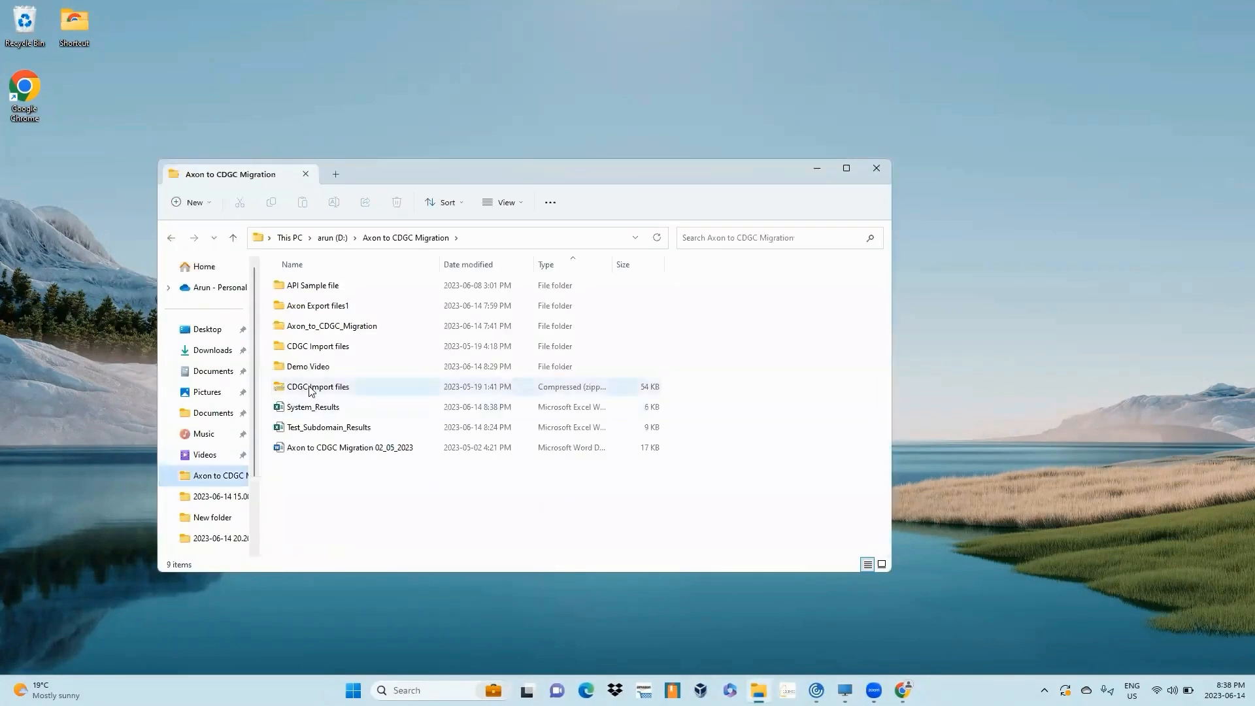
click(319, 408)
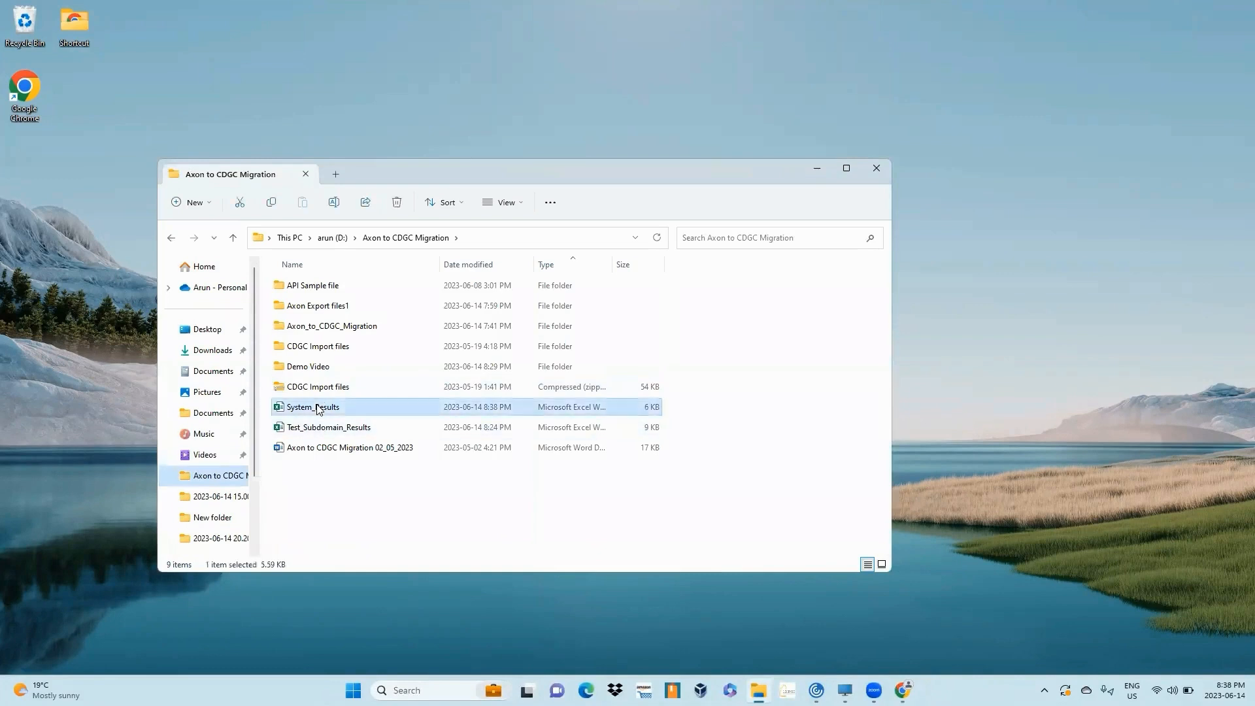
double_click(318, 409)
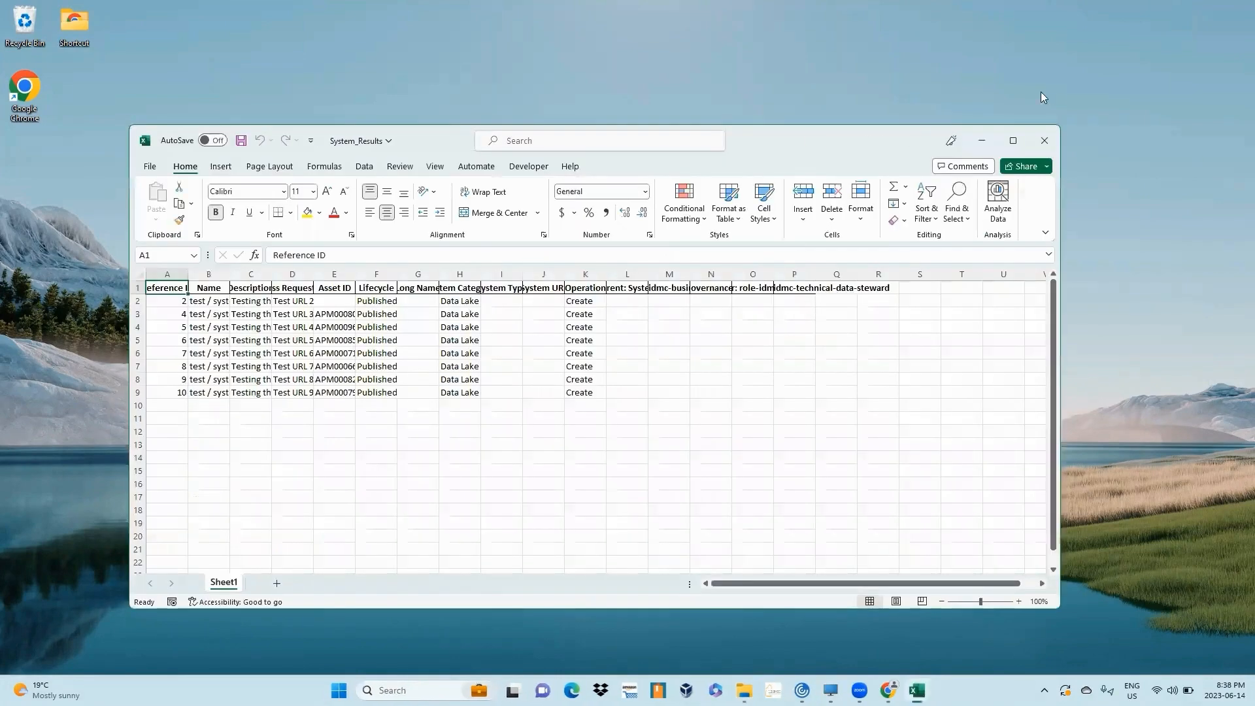
- Maximize the workbook and autofit all columns to review the converted System rows
click(1018, 145)
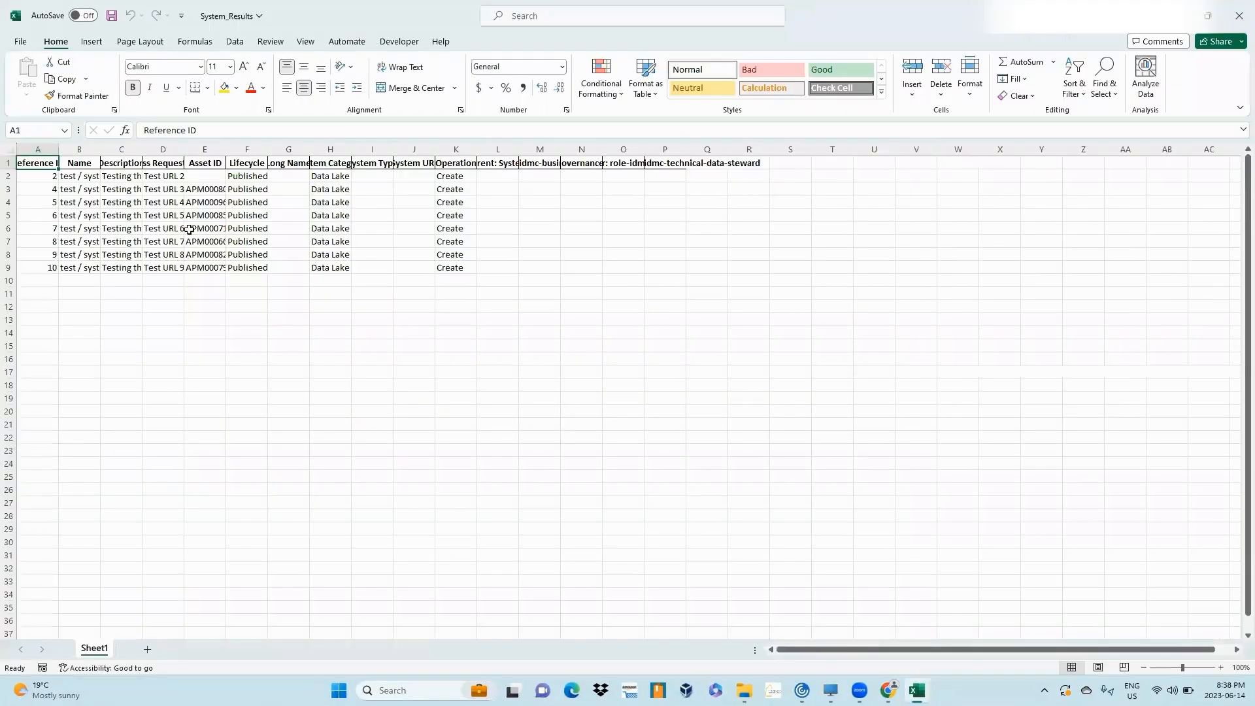
click(8, 149)
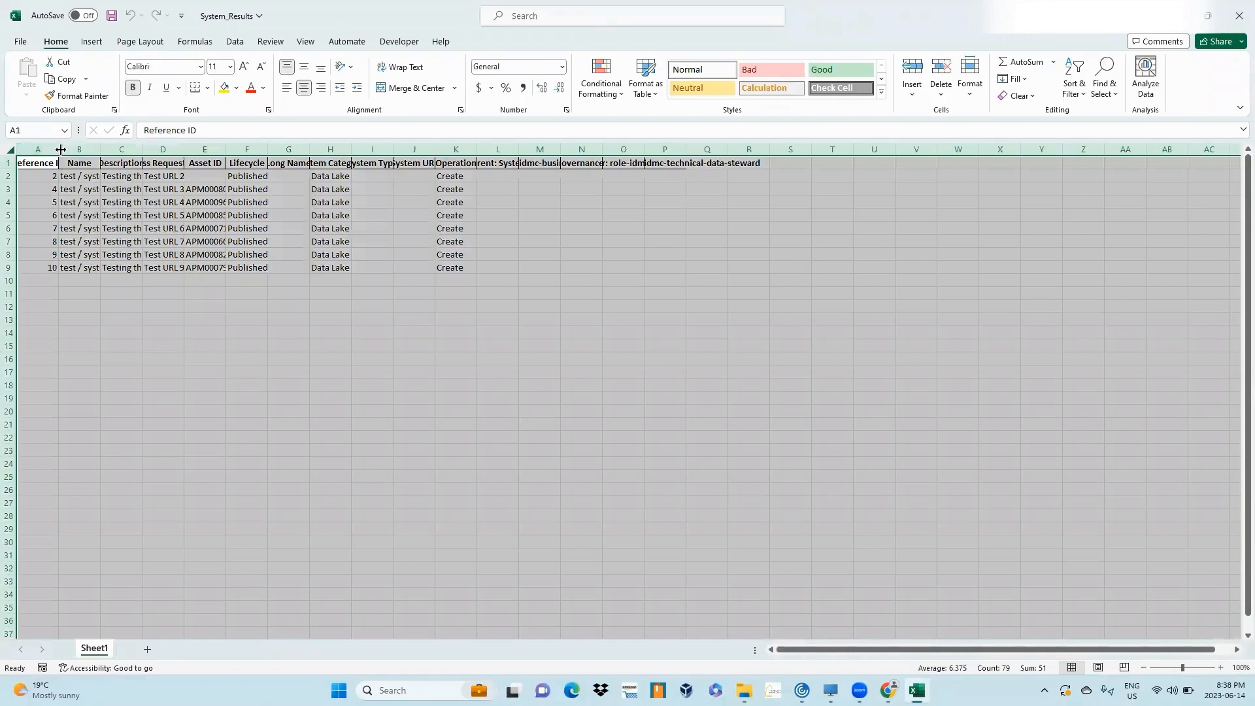
drag(59, 149, 58, 149)
double_click(58, 150)
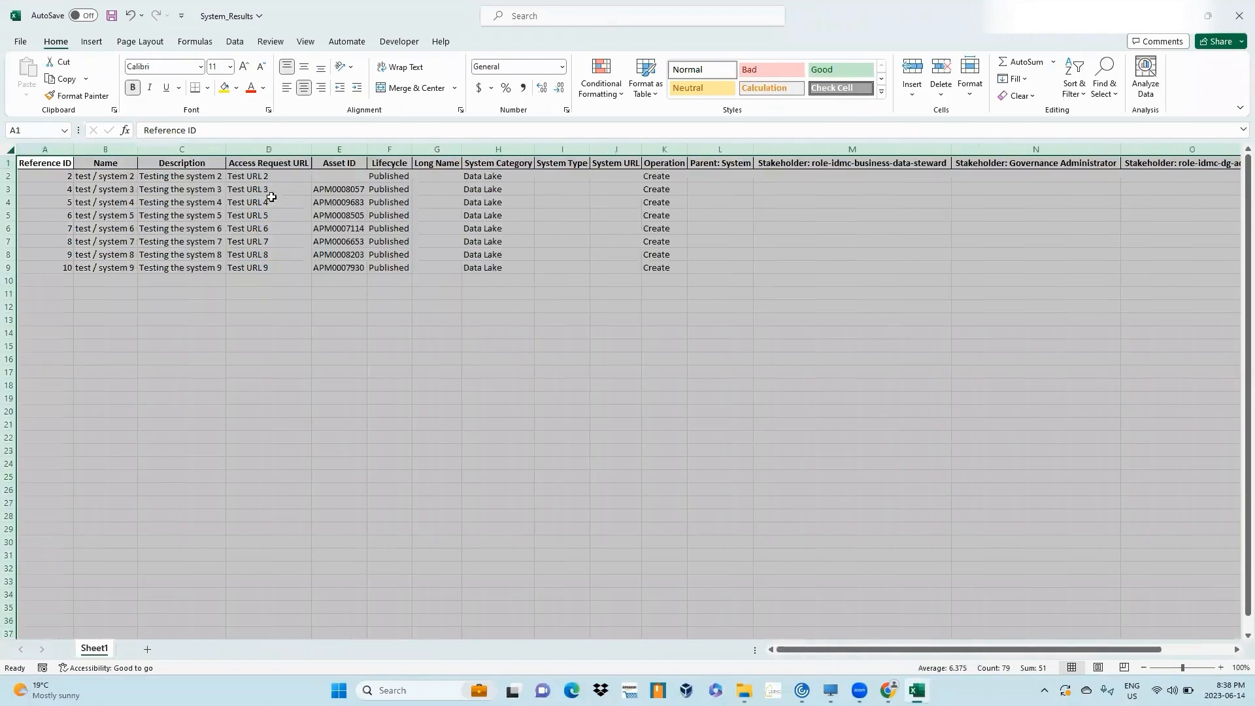
click(294, 239)
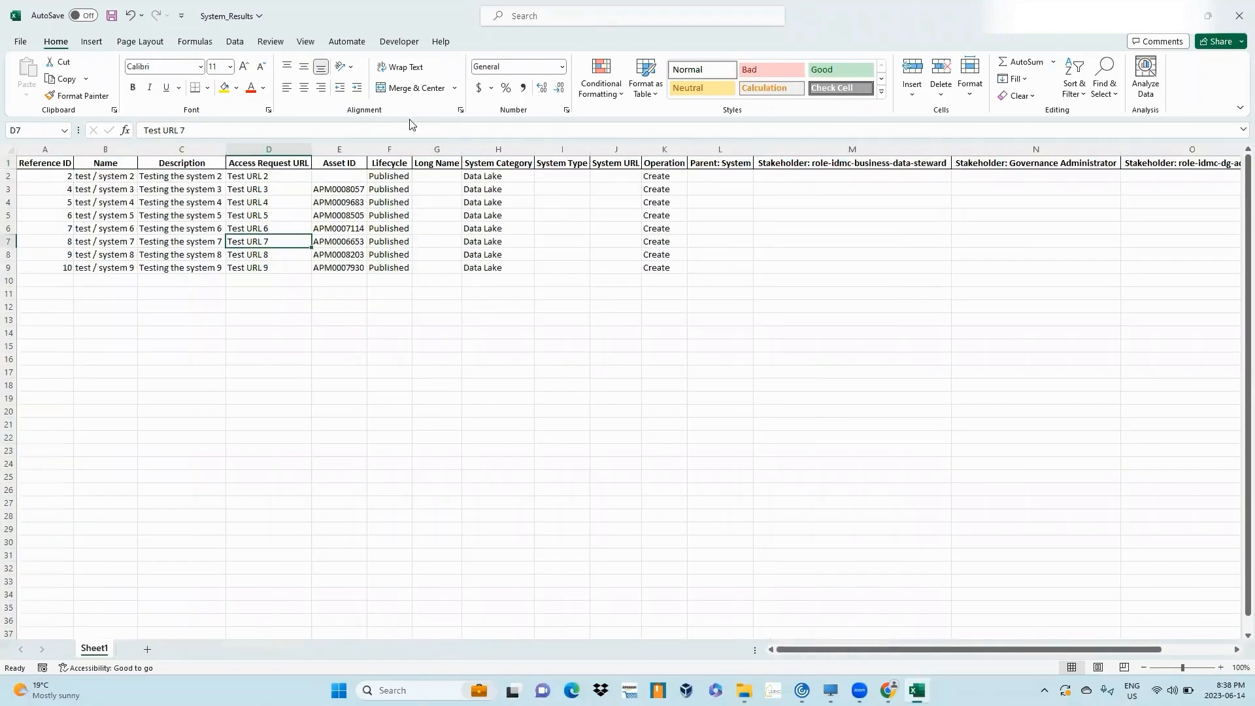
click(490, 146)
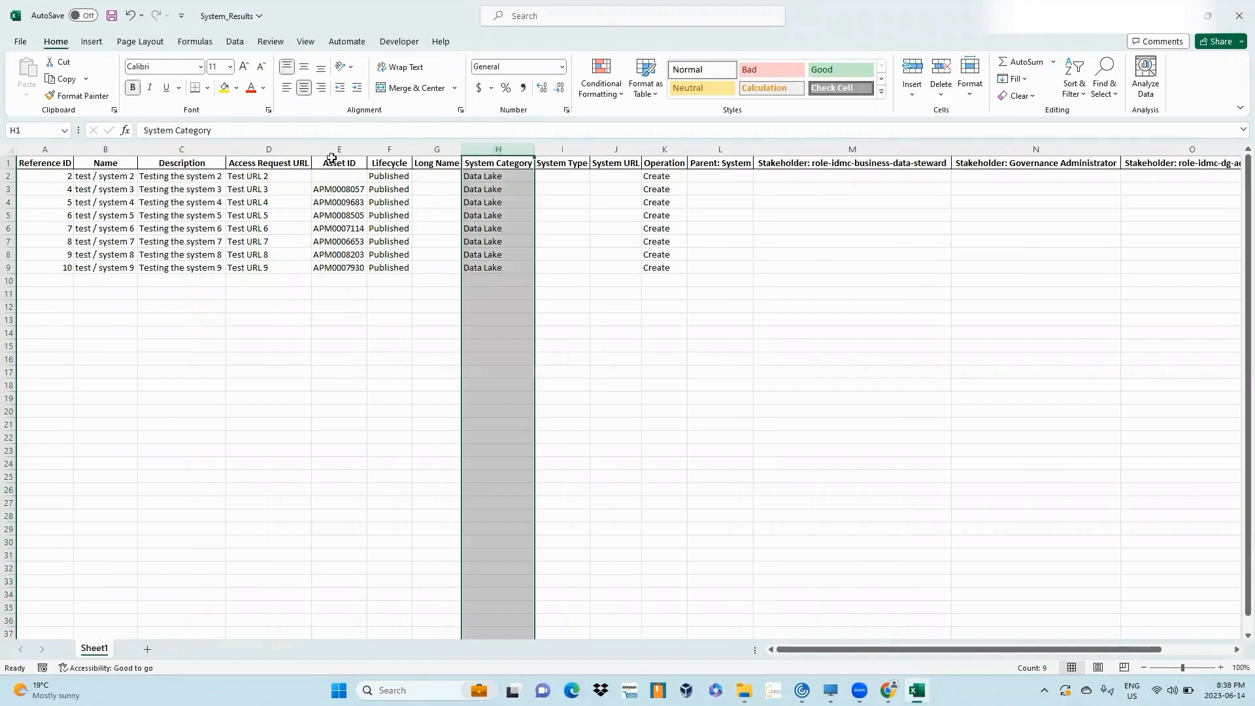
ctrl+click(289, 149)
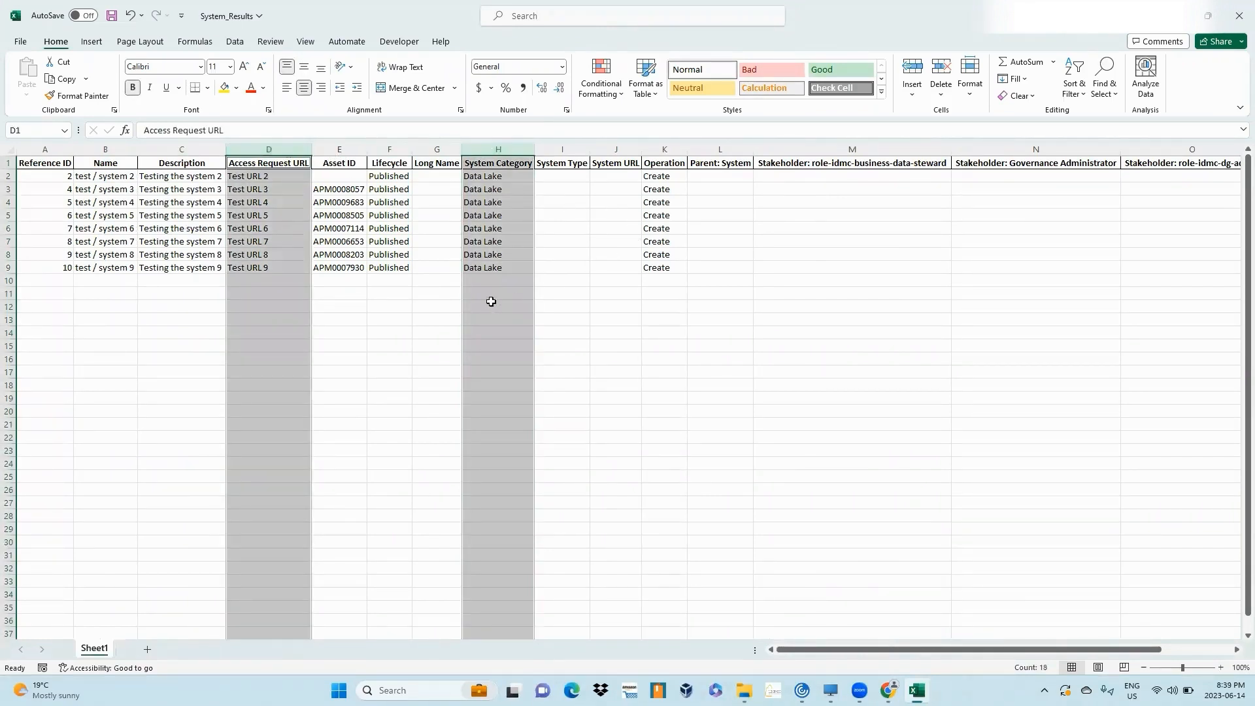
- Close the workbook saving its changes, and close the folder window
click(1238, 20)
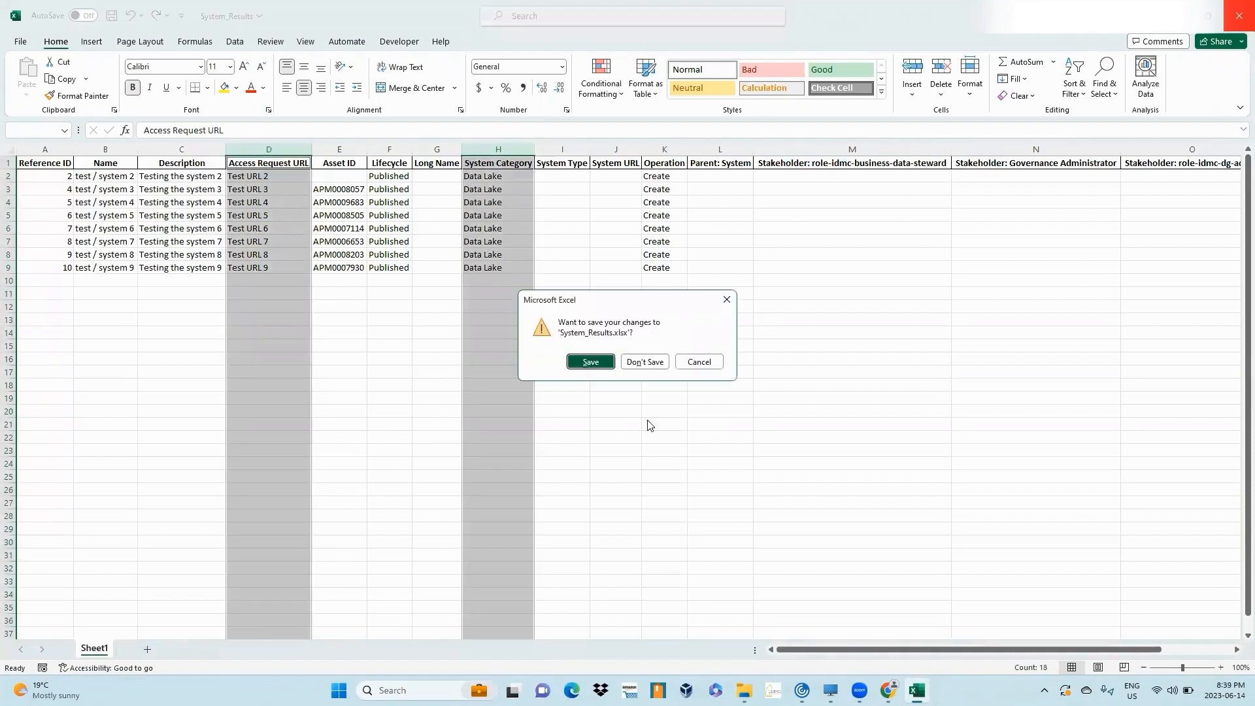
click(591, 361)
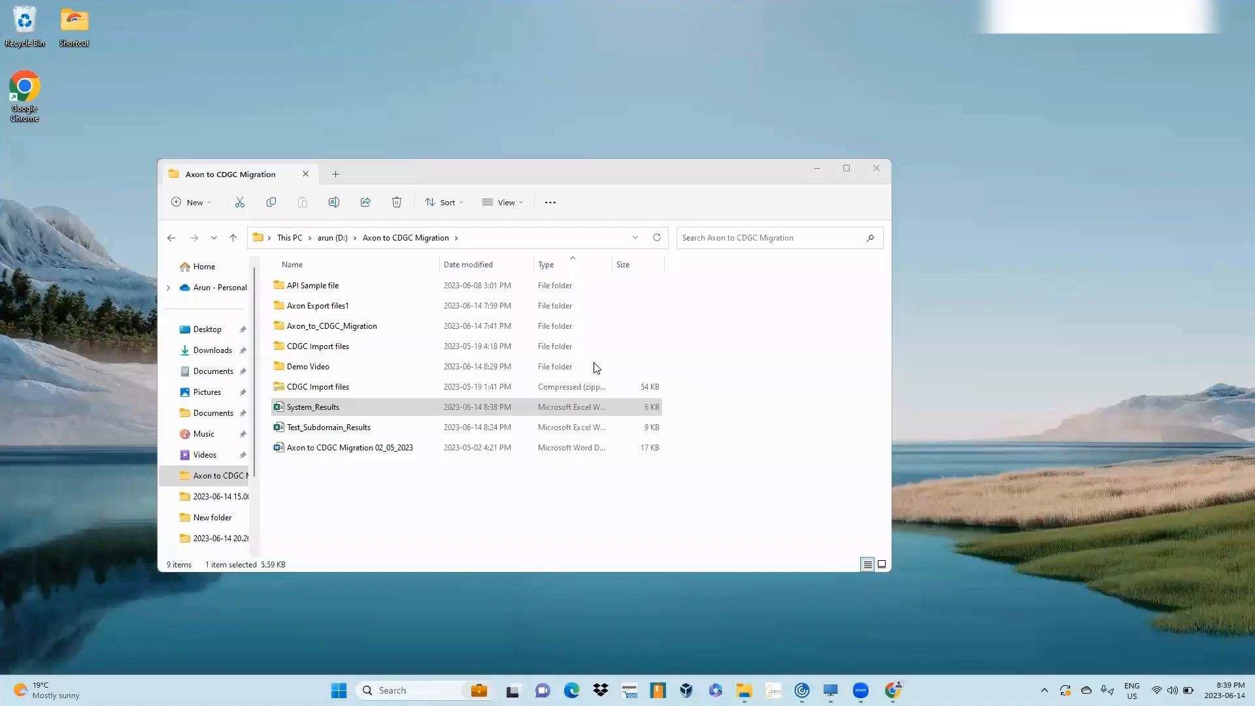
click(877, 168)
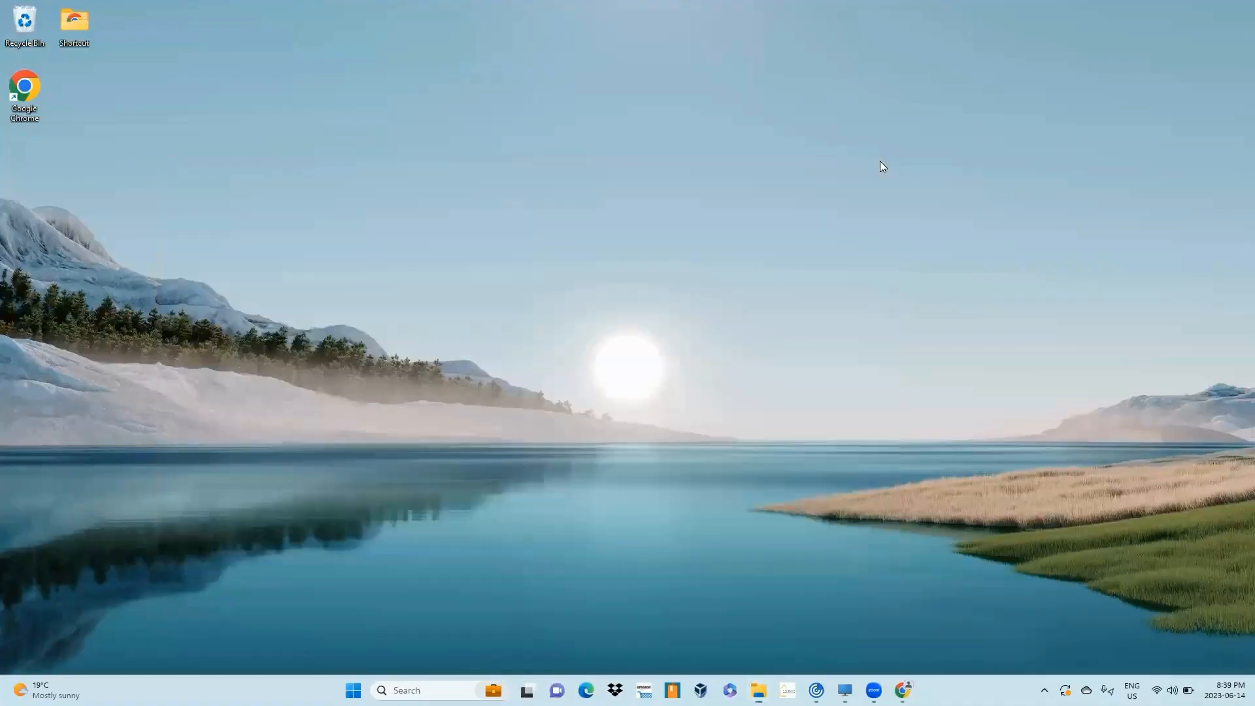
- Switch to Data Governance and Catalog and start a new Import Assets job
mouse_move(903, 690)
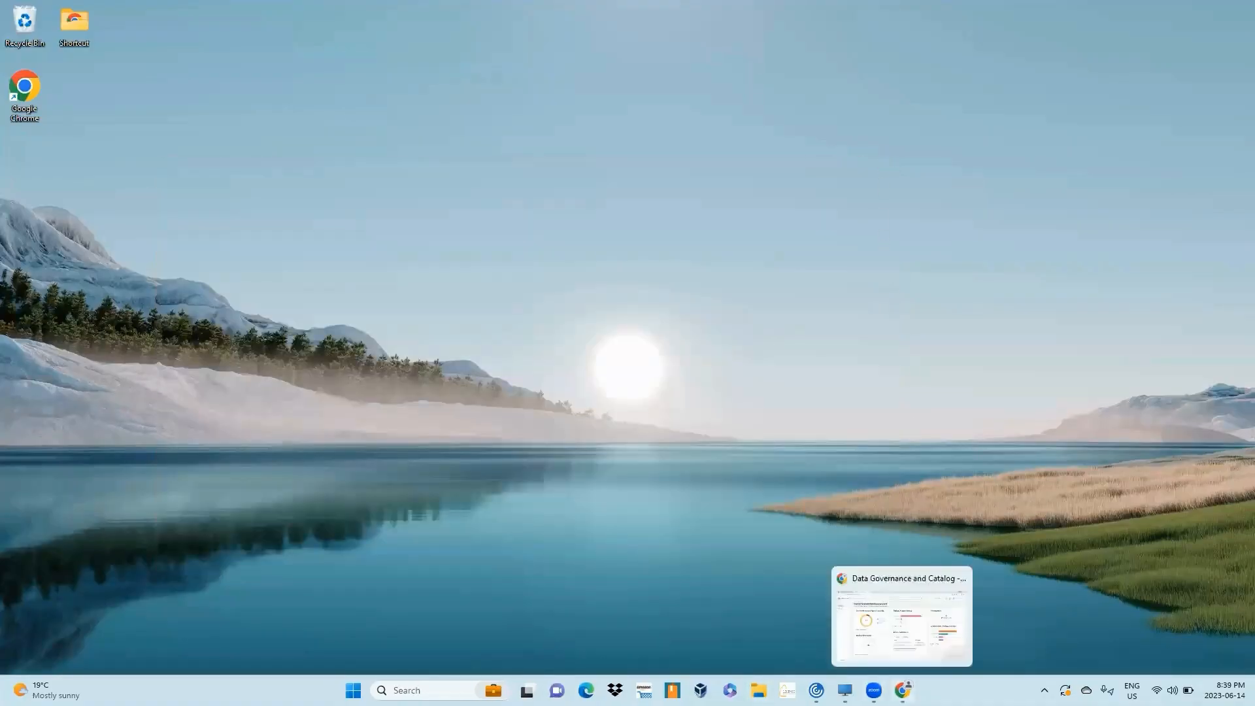
click(881, 620)
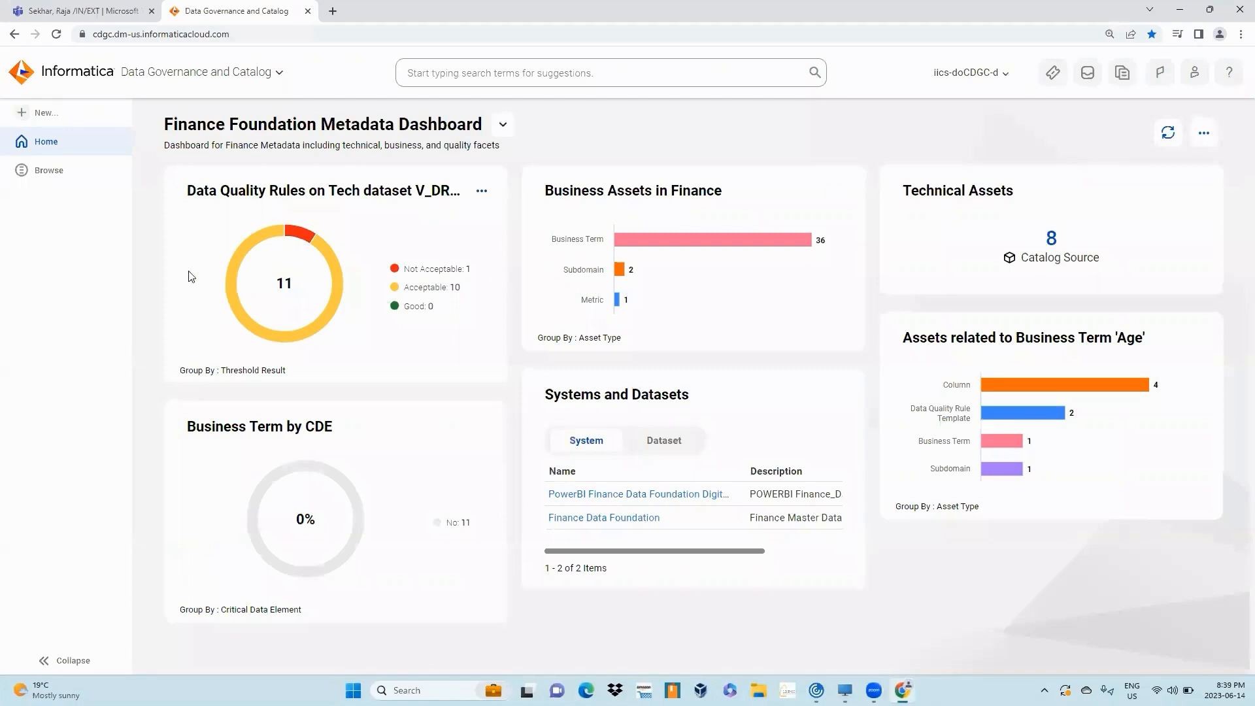
click(38, 116)
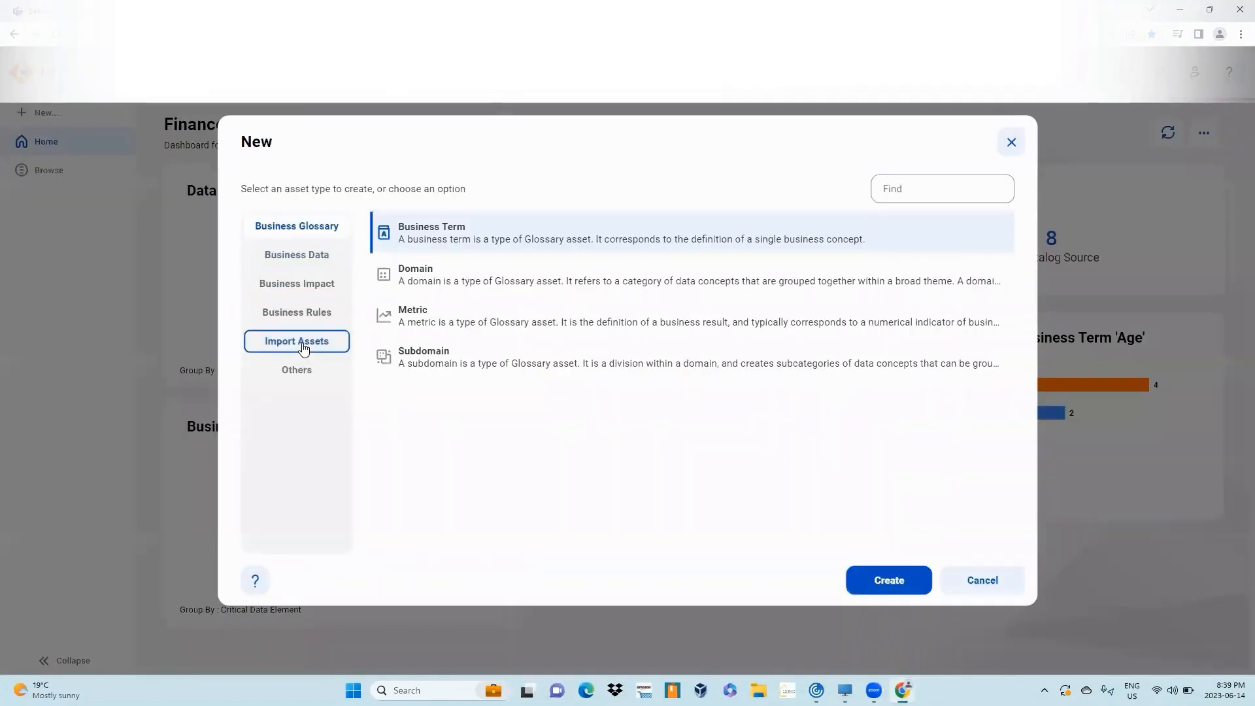
click(303, 348)
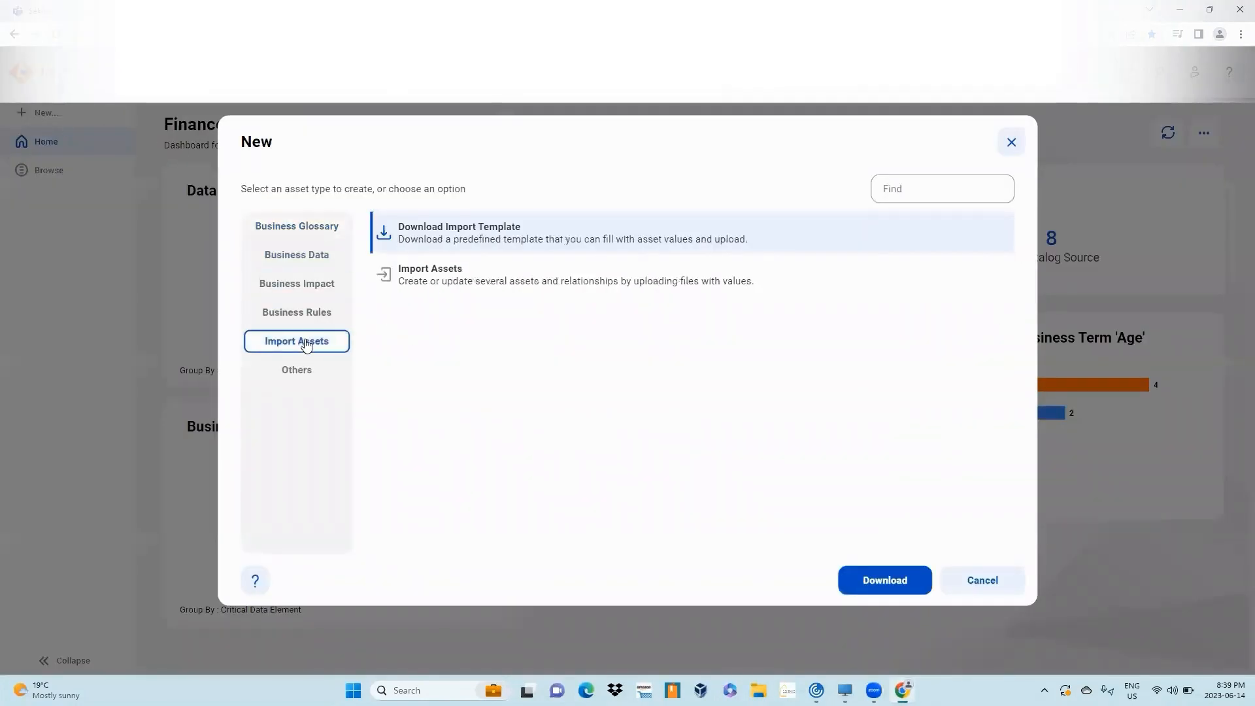
click(475, 278)
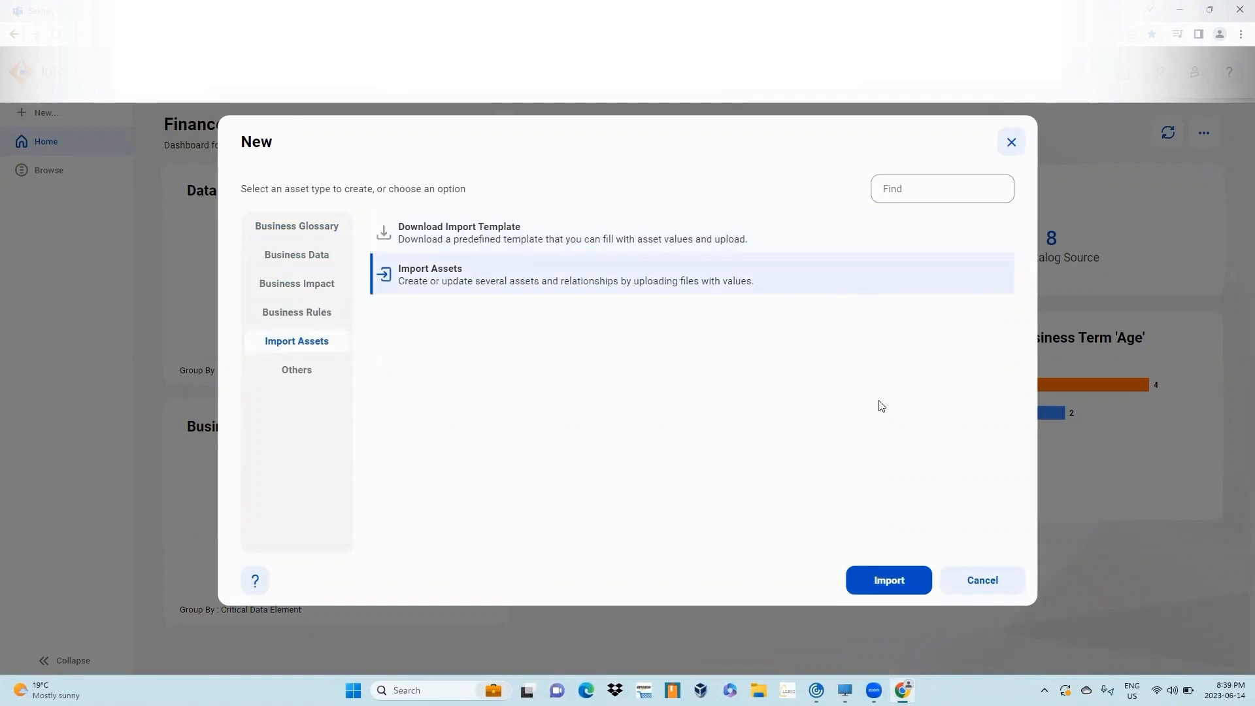
click(887, 582)
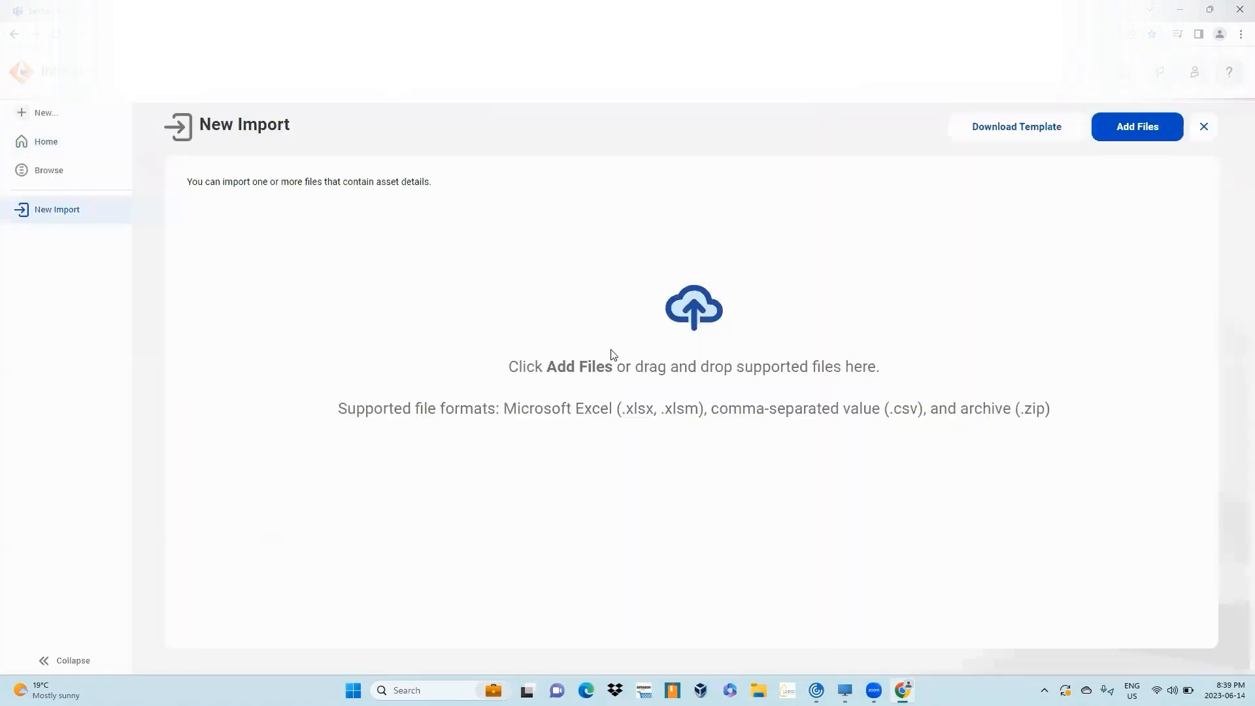
- Add System_Results from the Axon to CDGC Migration folder to the import and open its sheet mapping
click(1157, 138)
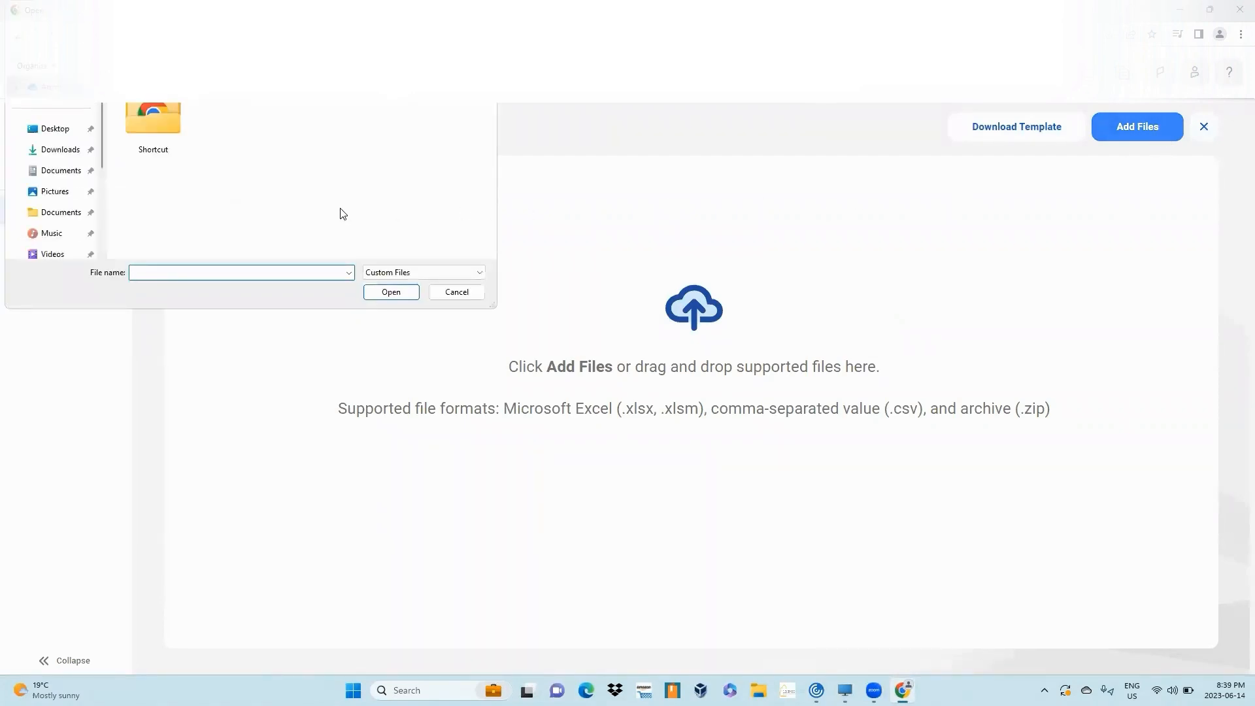
scroll(62, 224, down, 4)
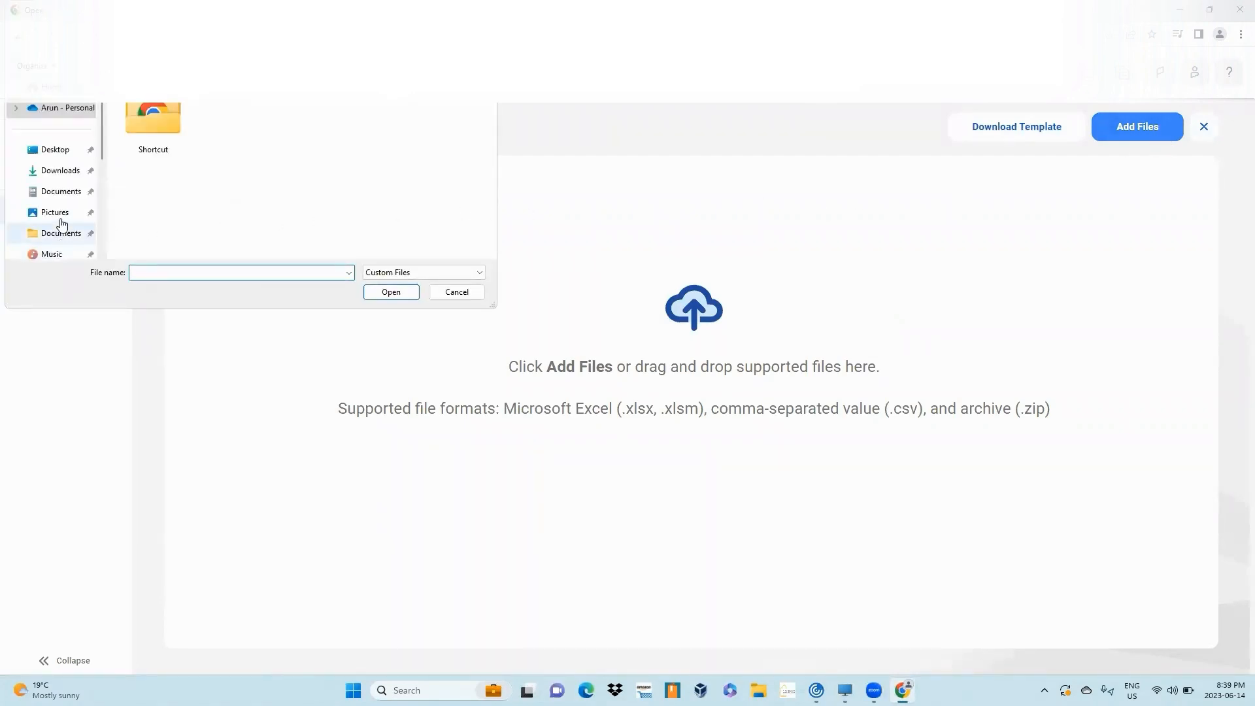
click(61, 198)
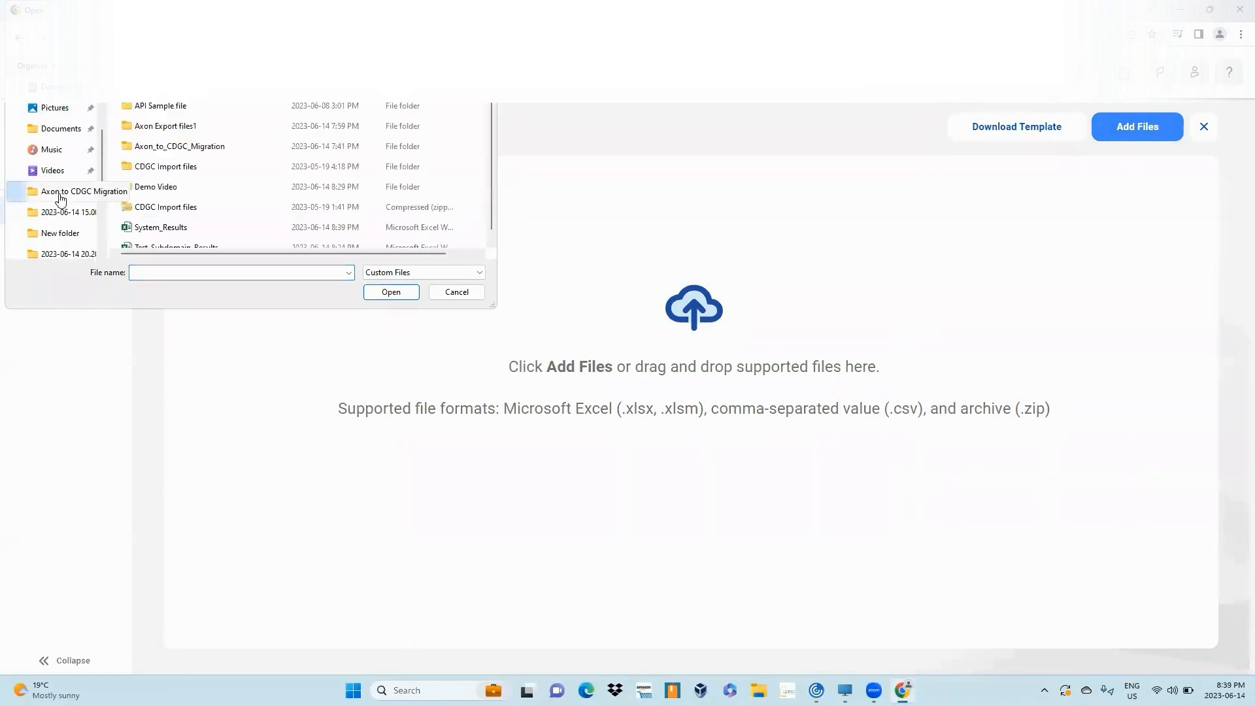
click(158, 222)
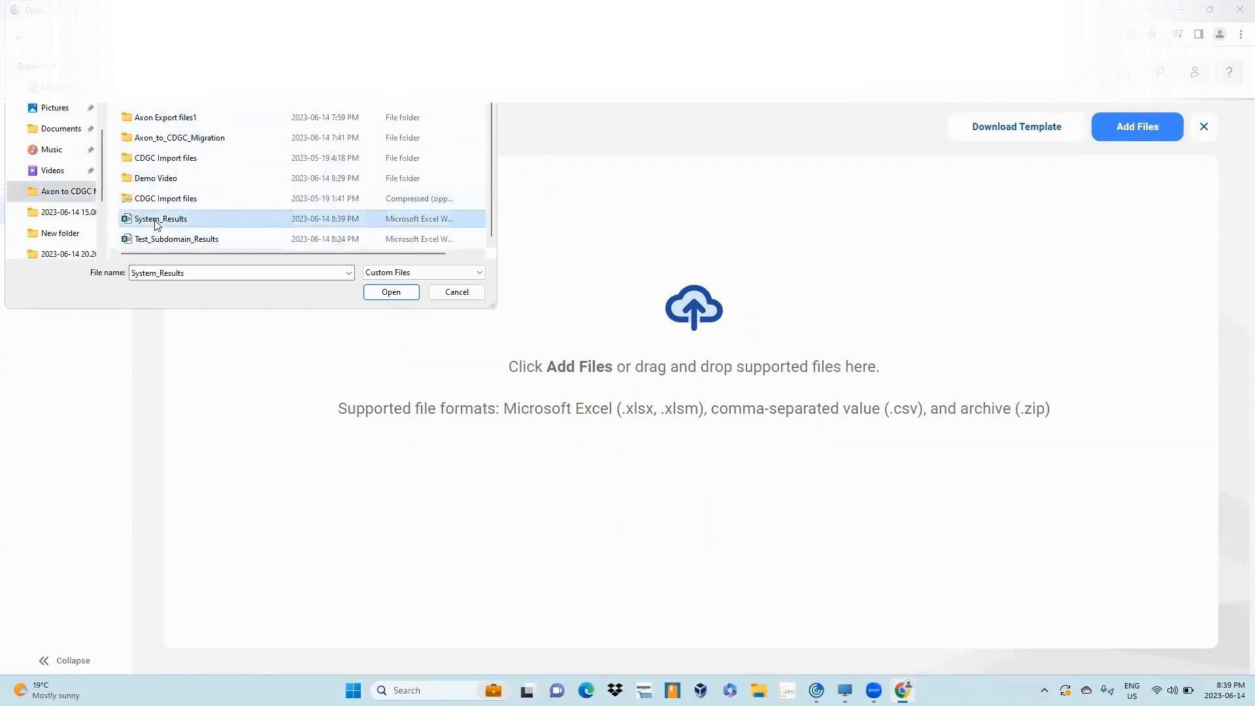
click(392, 293)
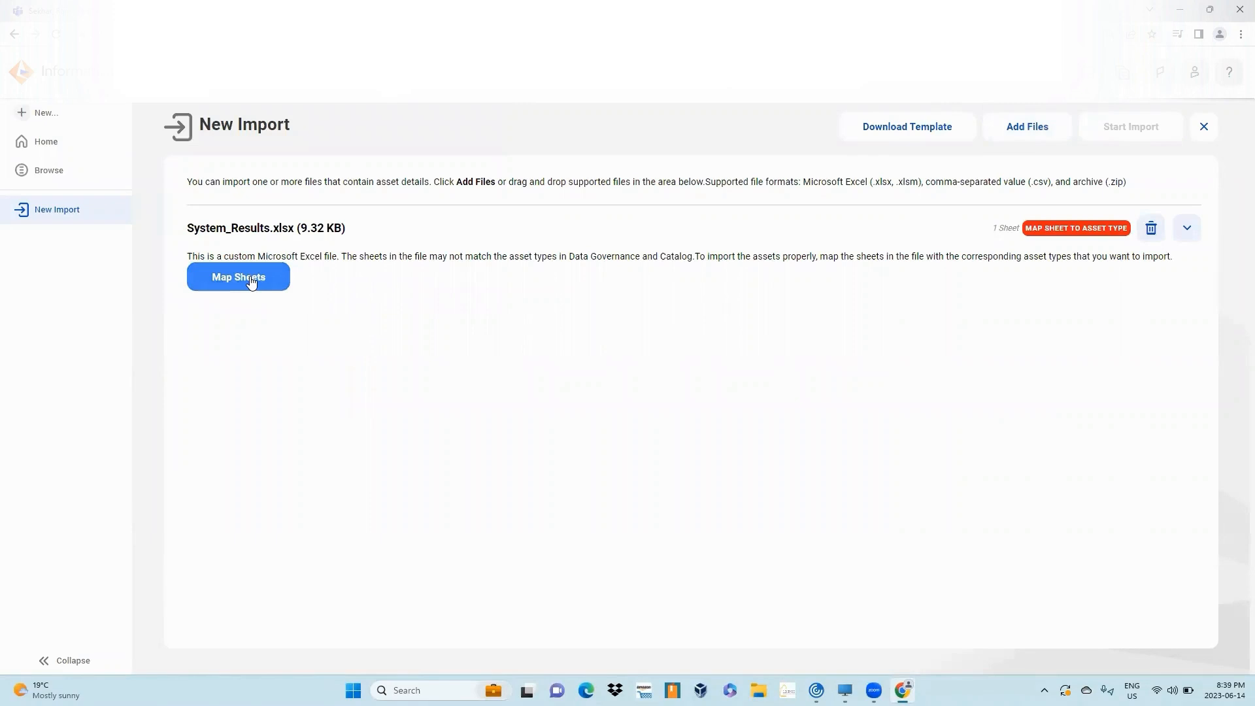
click(251, 280)
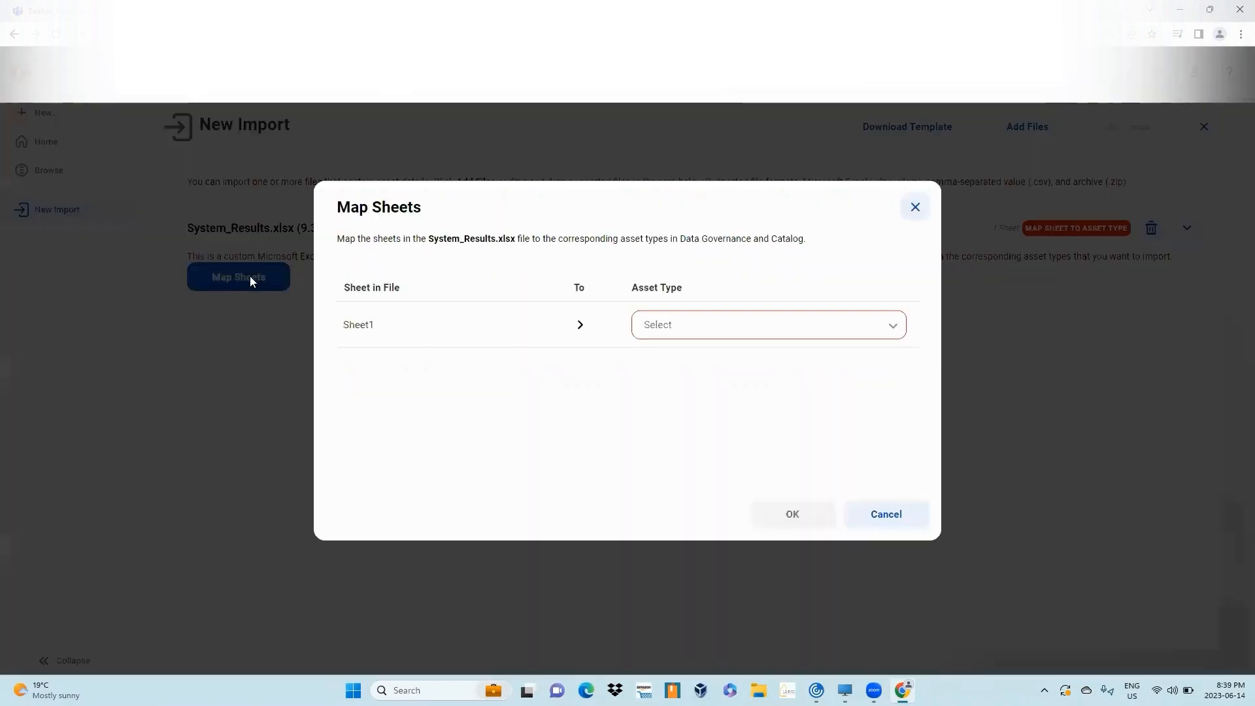
- Map Sheet1 of System_Results.xlsx to the System asset type and confirm the mapping
click(717, 329)
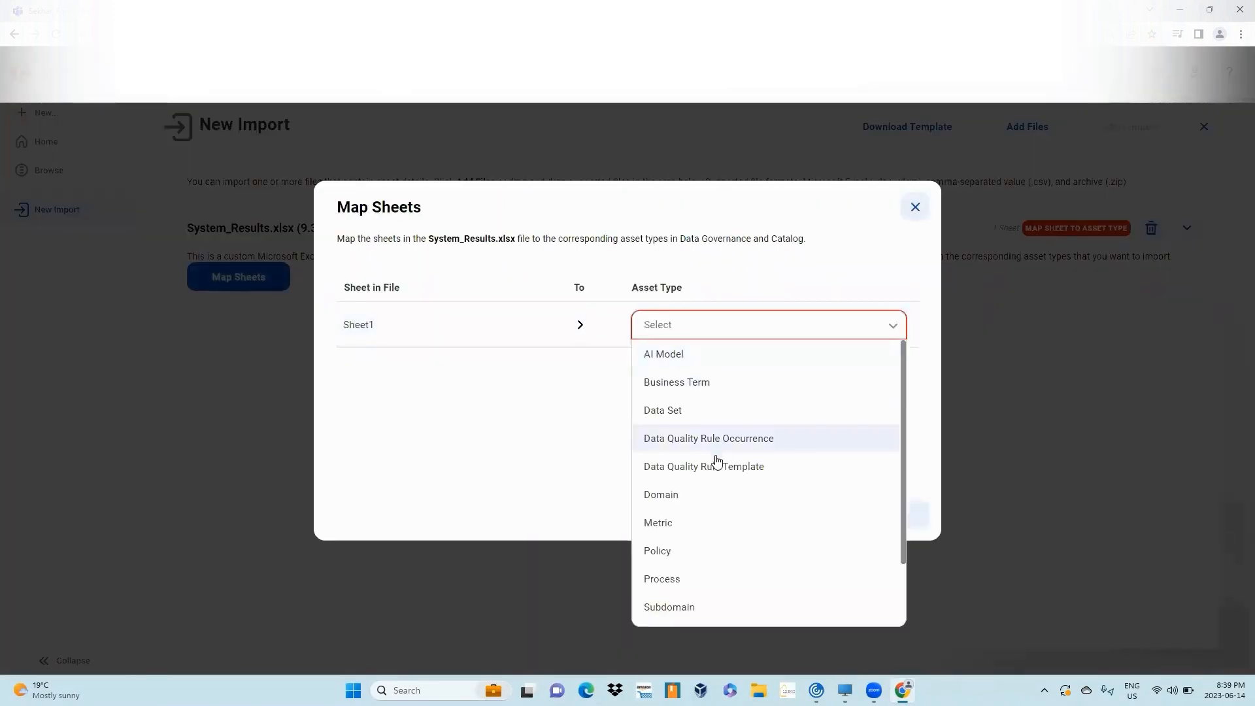
scroll(719, 513, down, 3)
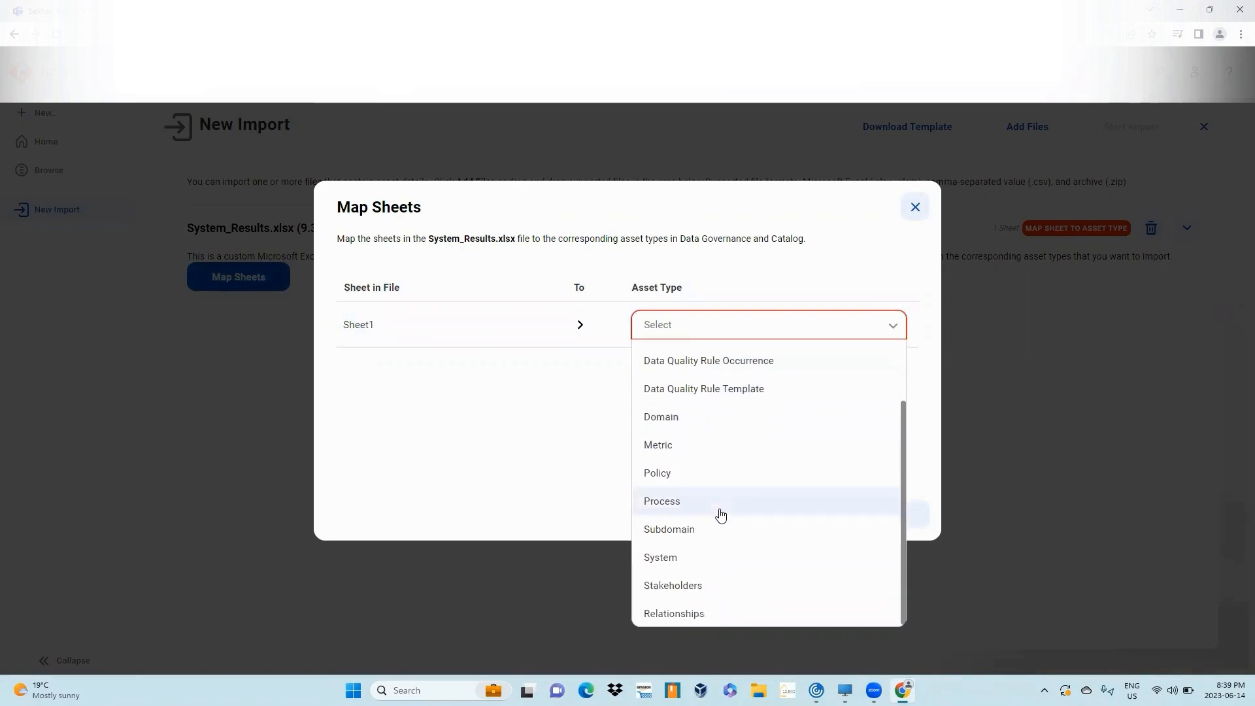
click(702, 557)
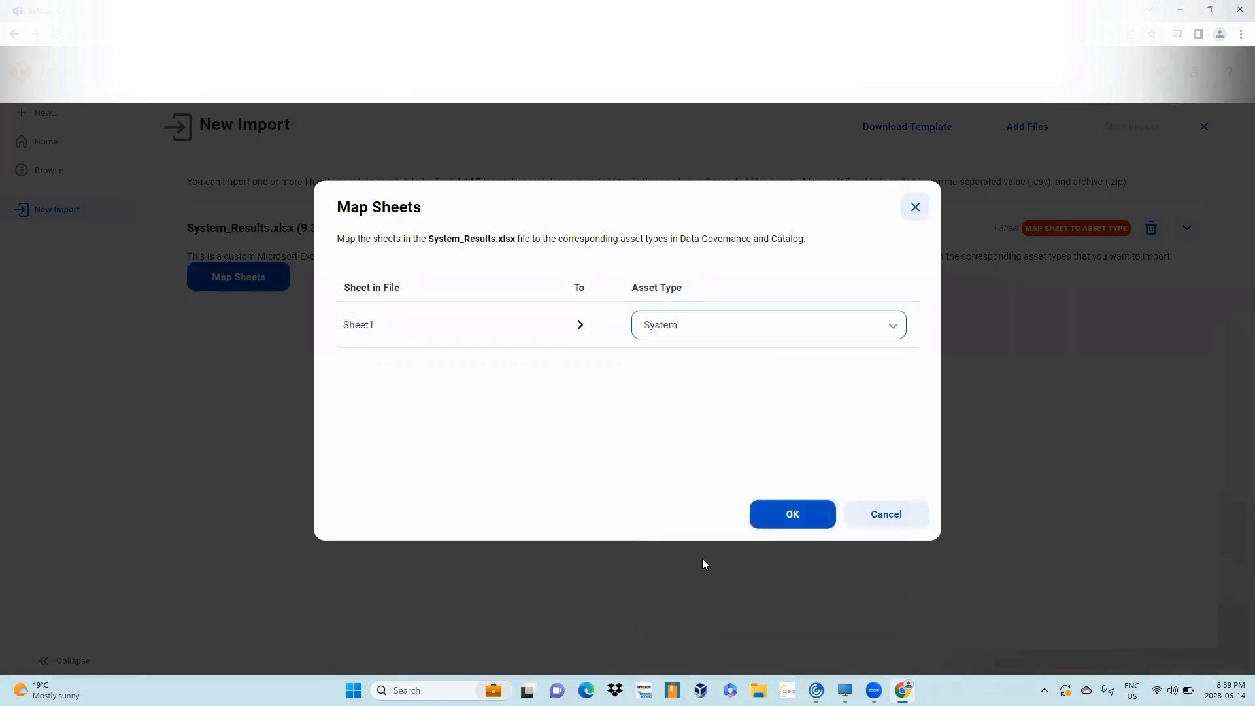
click(793, 515)
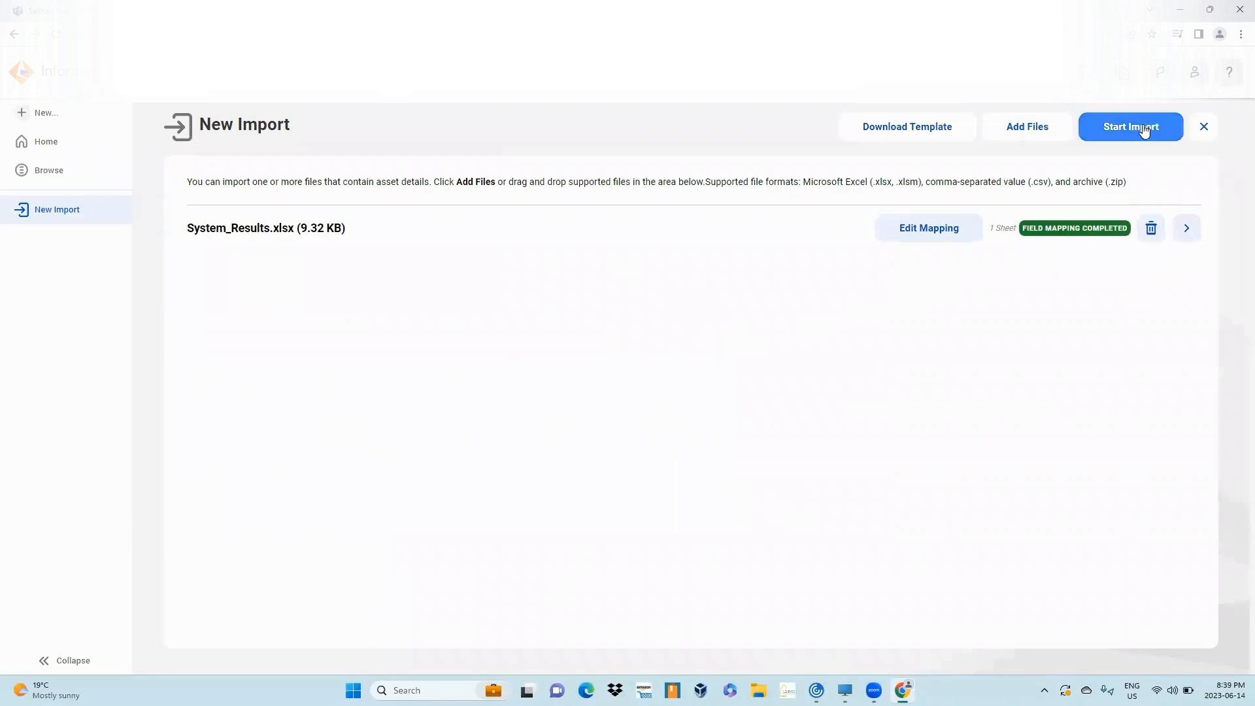
- Start the import, shortening the job name to System_Results before launching it
click(1142, 128)
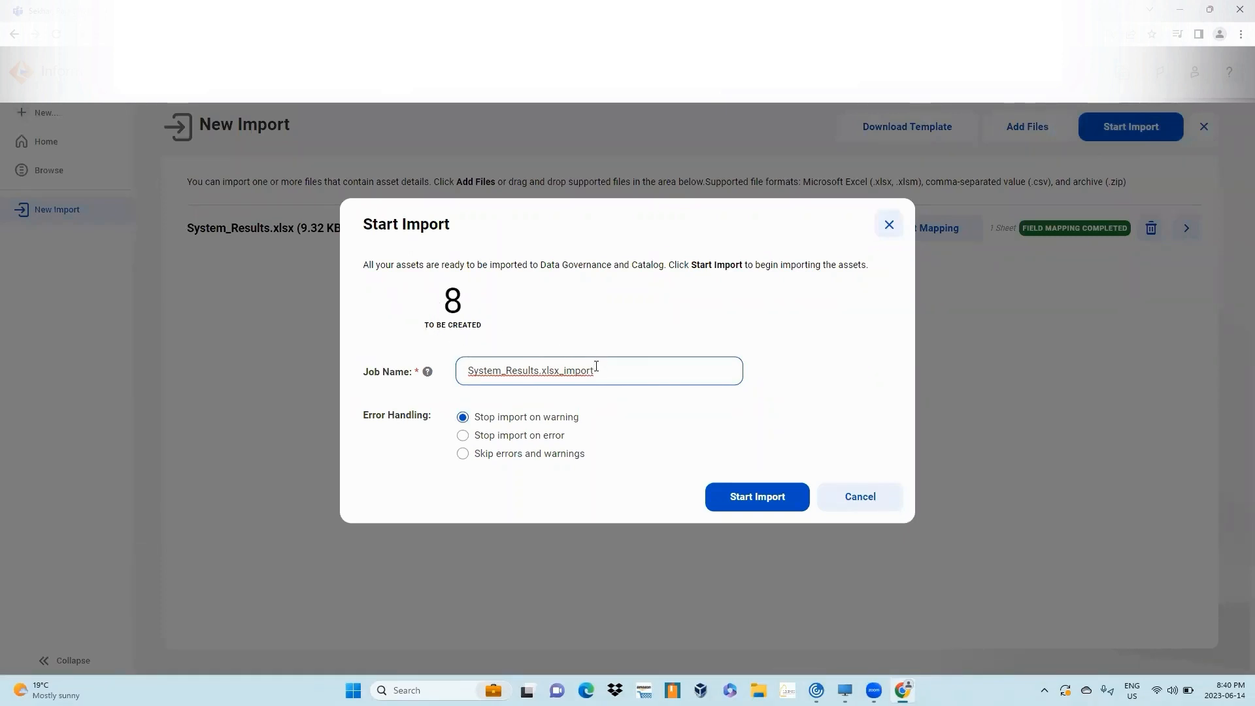
drag(596, 370, 421, 414)
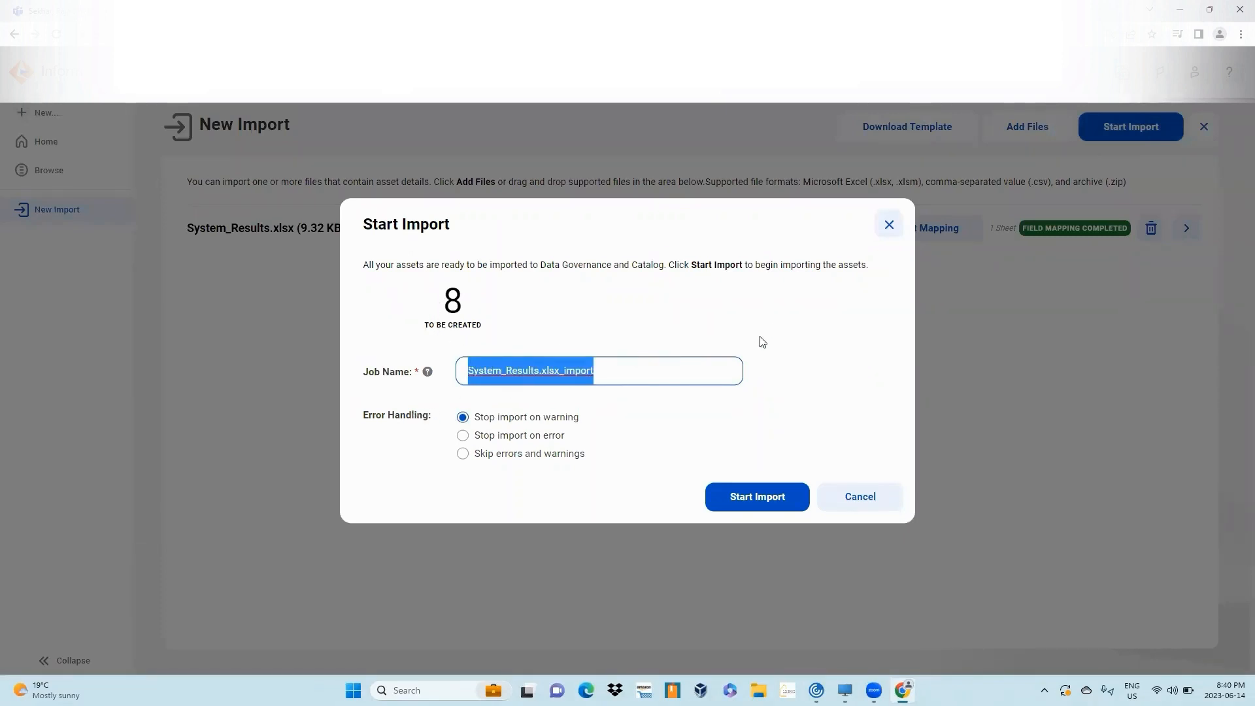
click(597, 384)
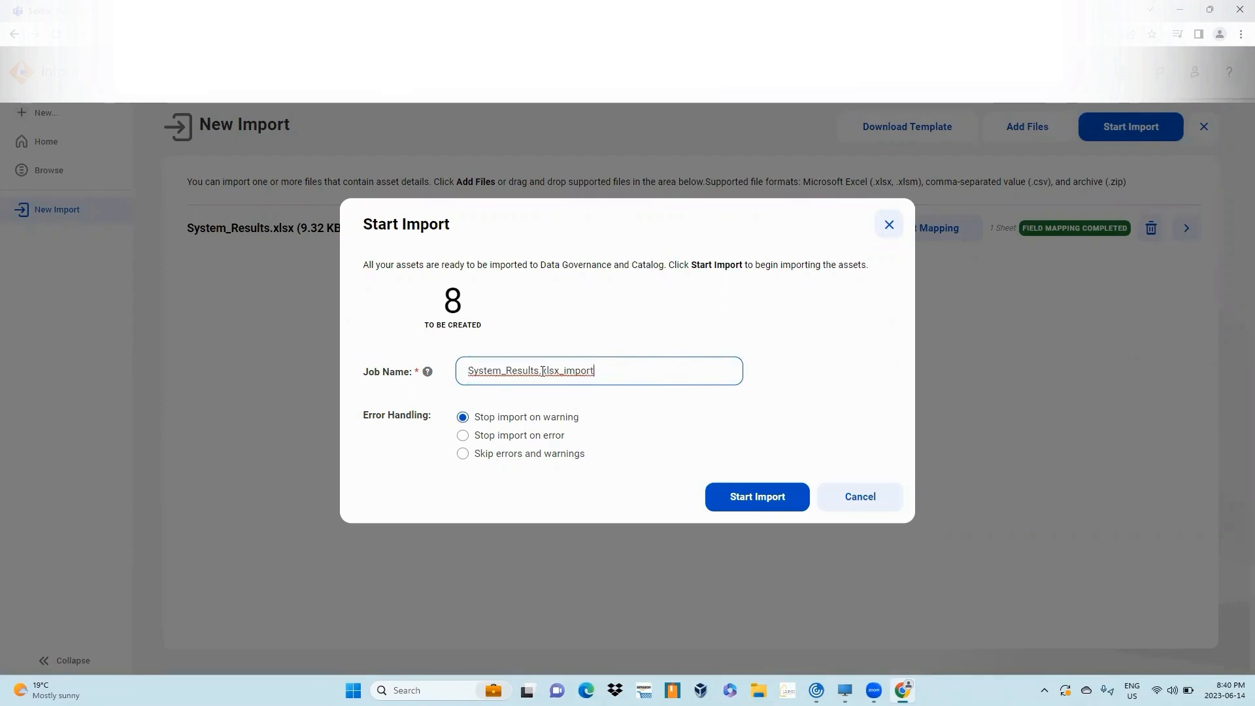
drag(542, 371, 688, 342)
key(BackSpace)
key(BackSpace)
click(760, 501)
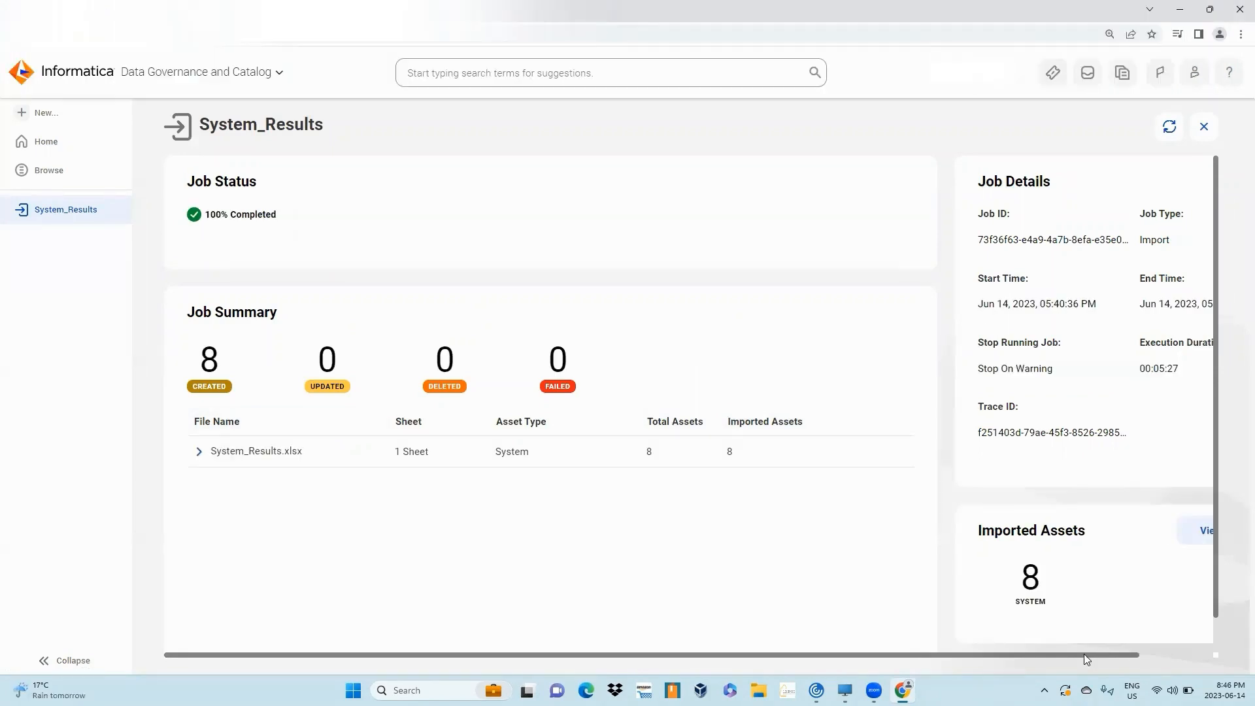
- Review the imported System assets in the completed job's details, then close the details and the job page
drag(1084, 654, 1186, 644)
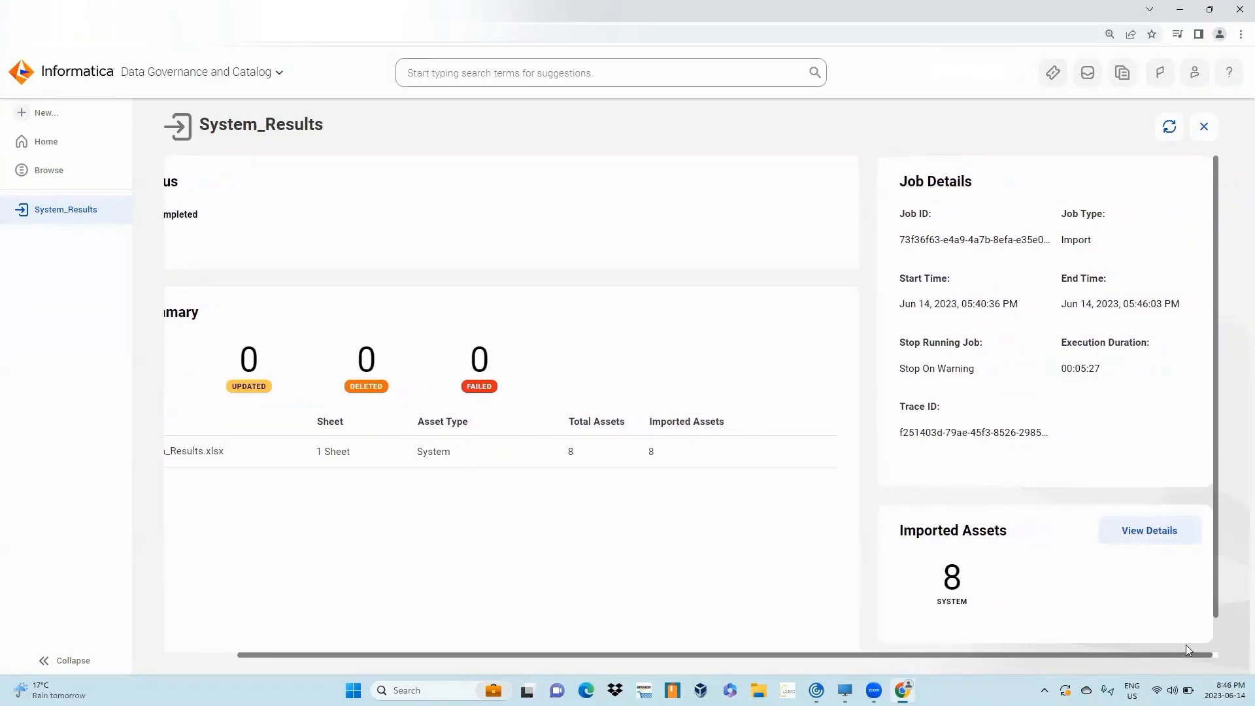
click(1170, 541)
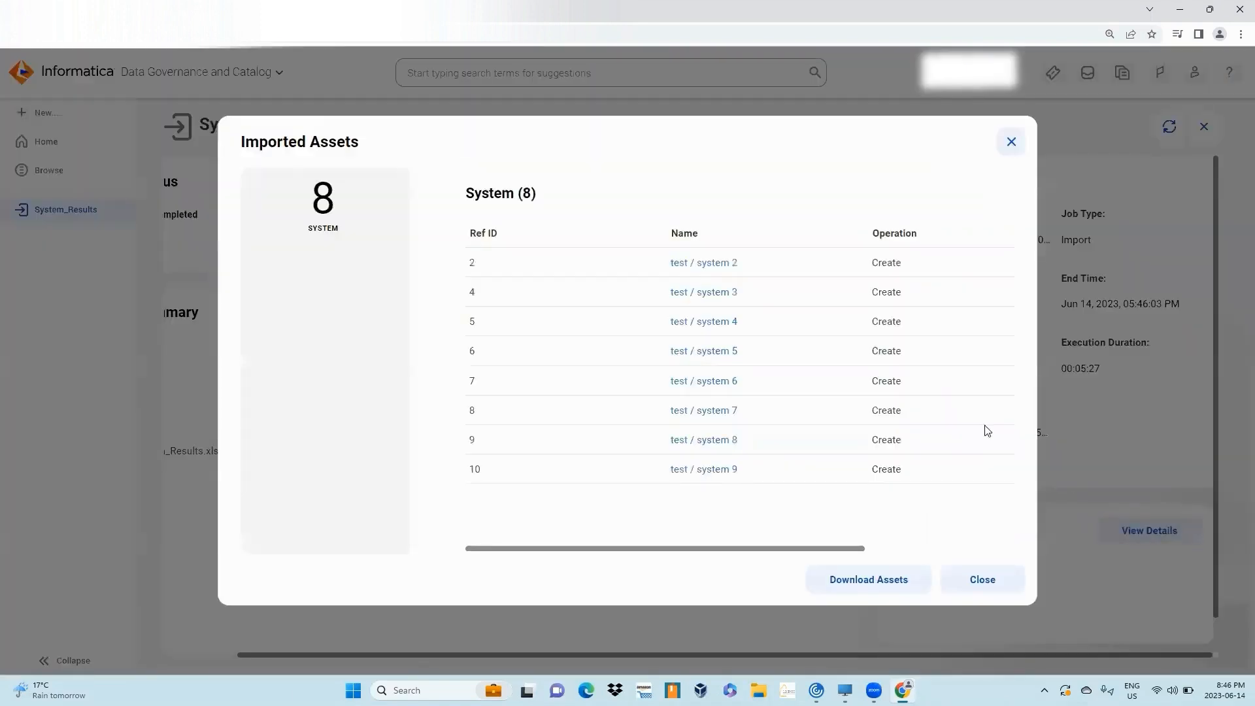
drag(814, 547, 981, 549)
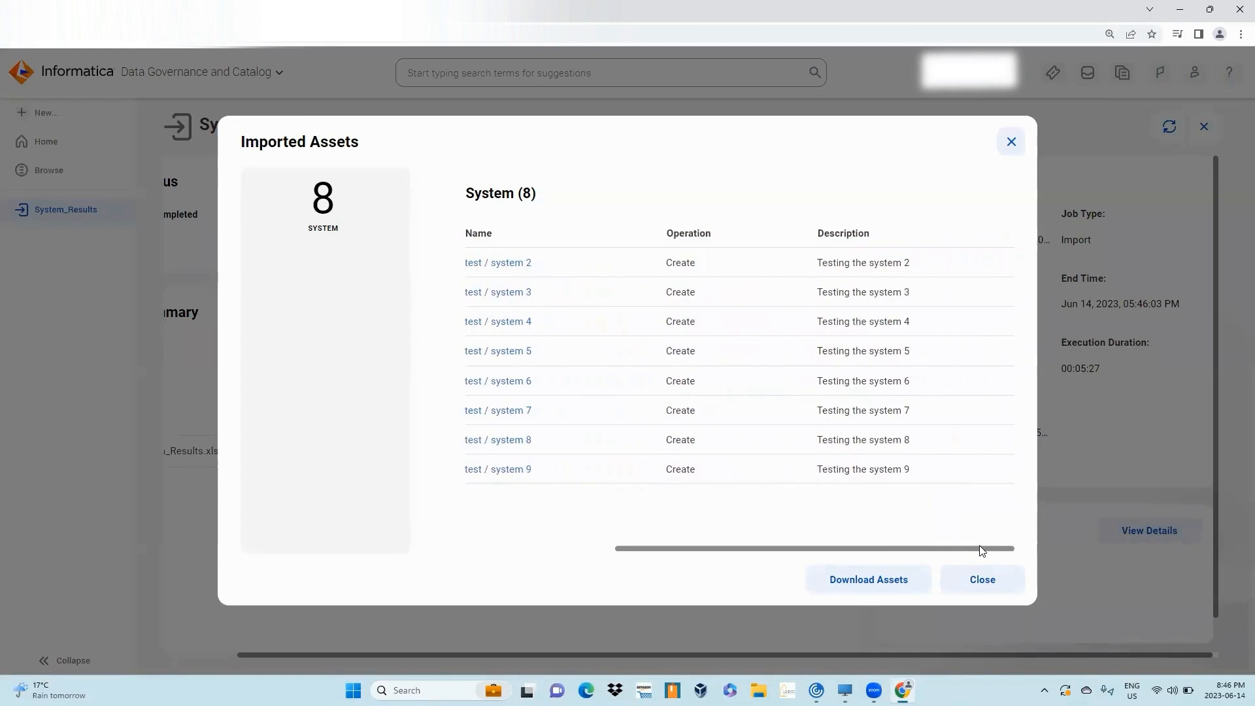
click(957, 580)
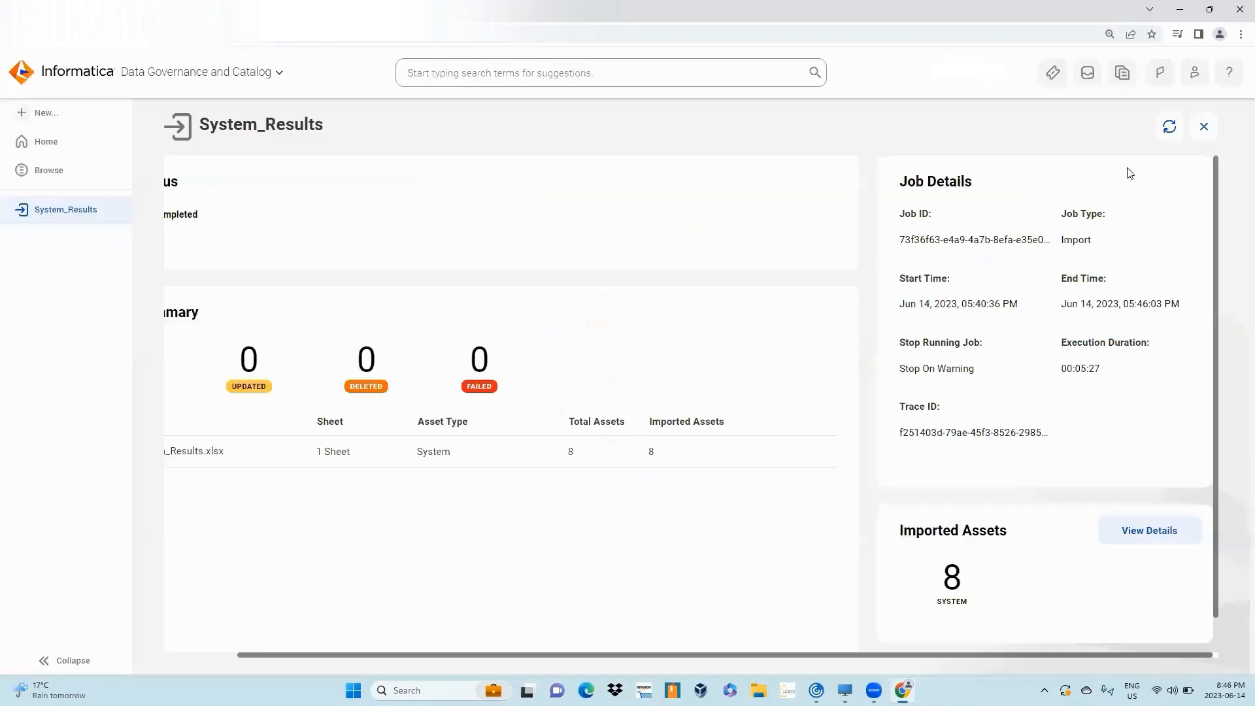
click(1205, 127)
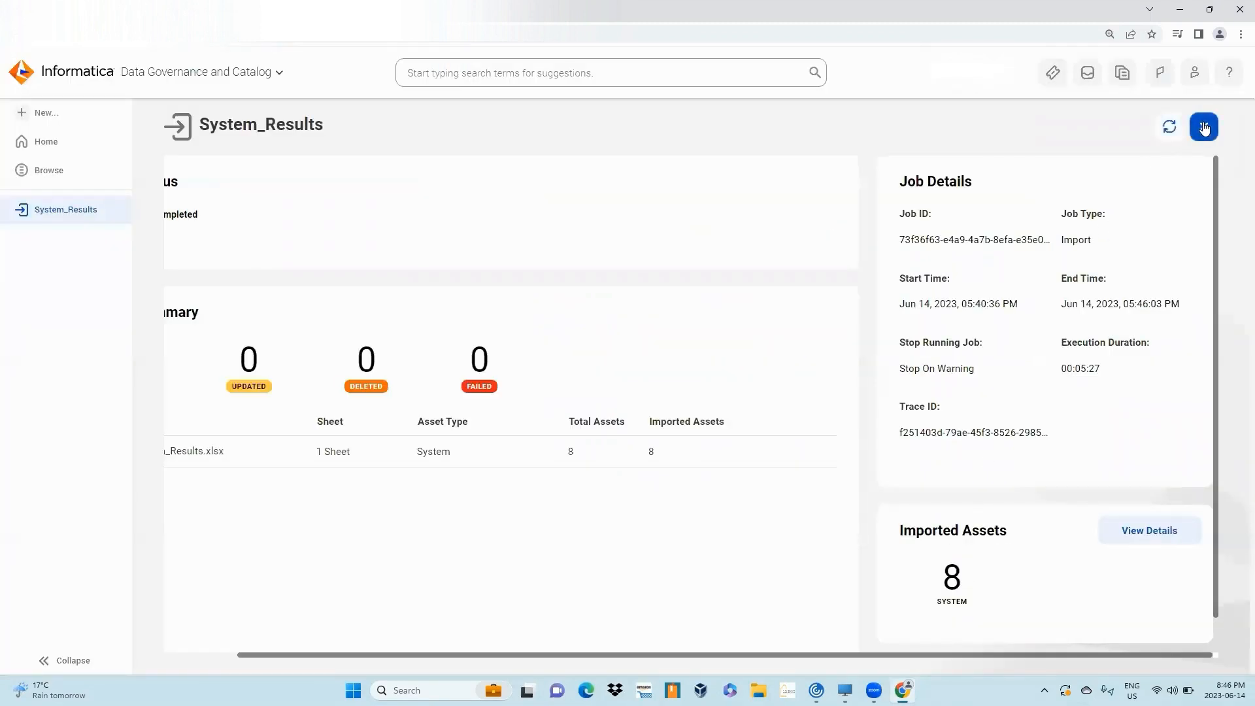